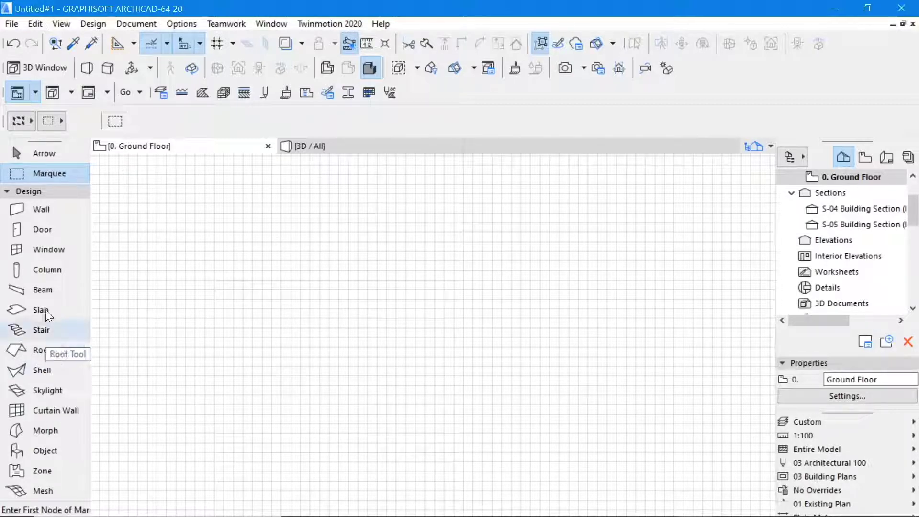
- Pick the Arc/Circle tool and start a circle, cancelling the oversized first attempt
left_click(6, 192)
left_click(7, 206)
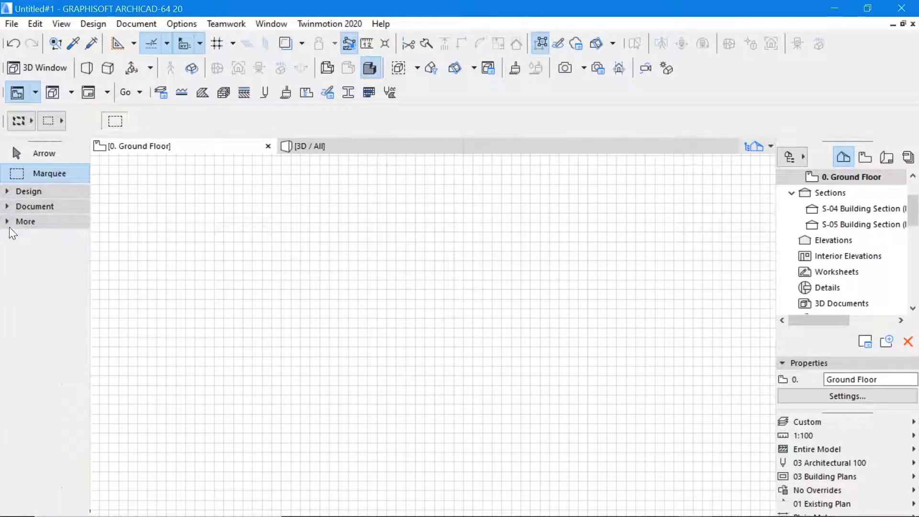
left_click(6, 205)
left_click(45, 344)
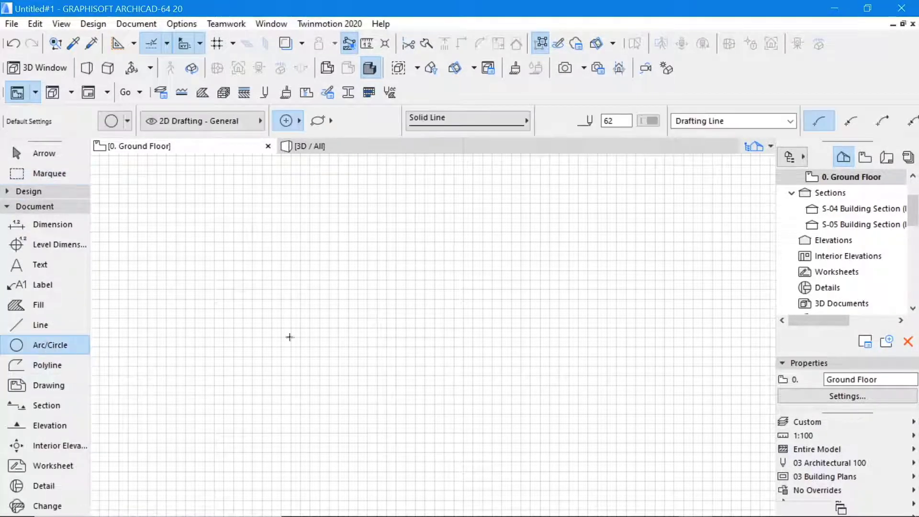
left_click(375, 295)
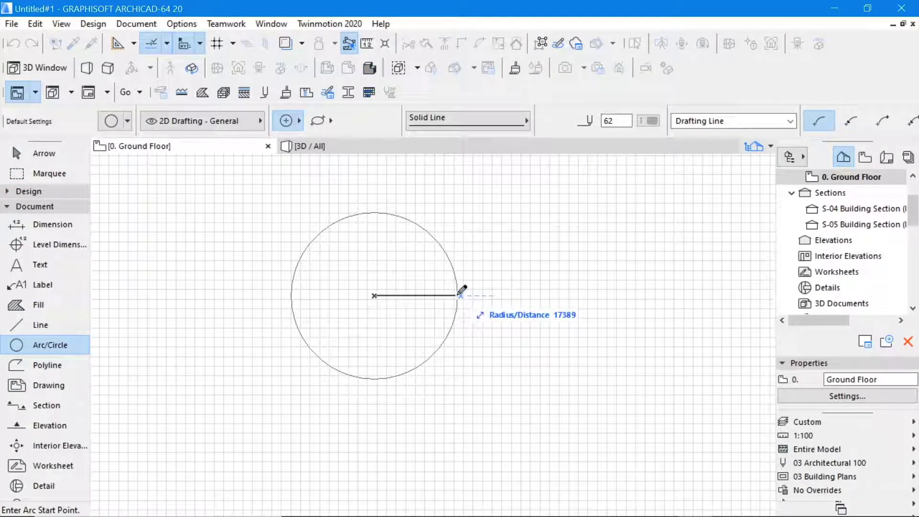
type("45000")
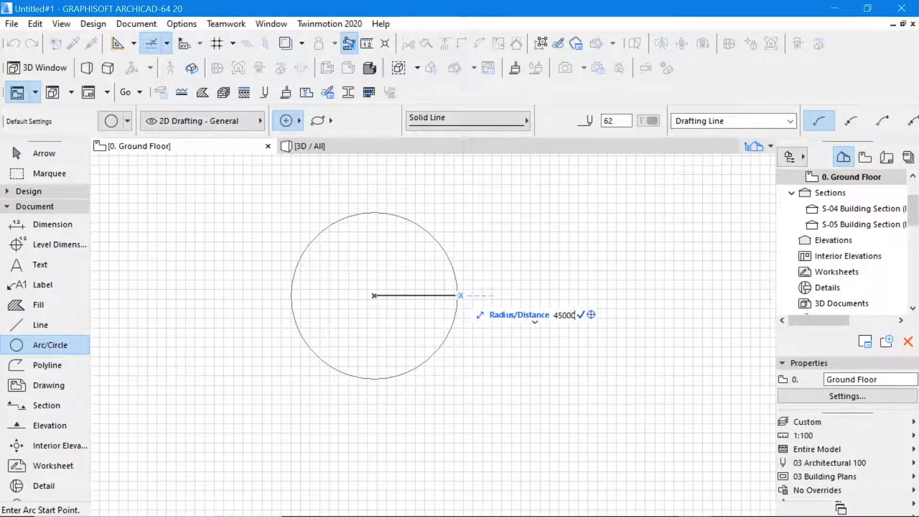
key("Return")
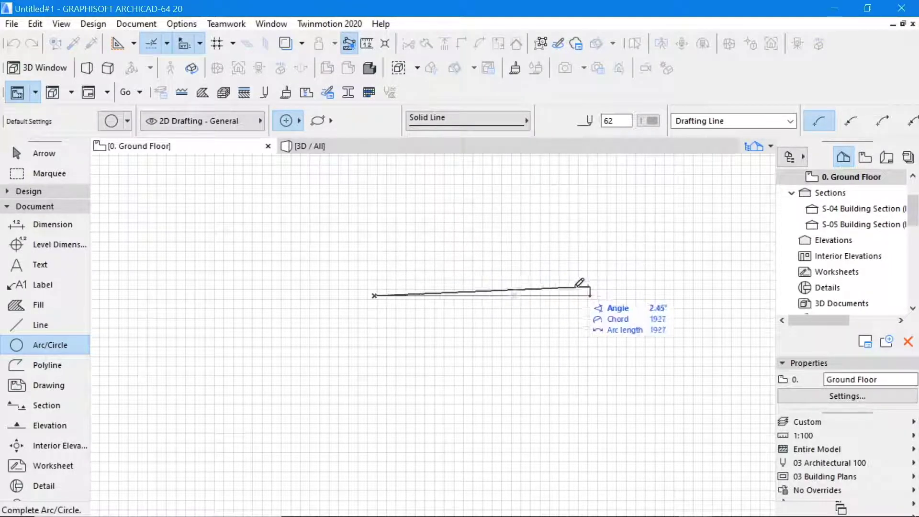
key("Escape")
- Draw a 4500-radius arc on the Ground Floor, sweeping it 180° into a semicircle
left_click(377, 291)
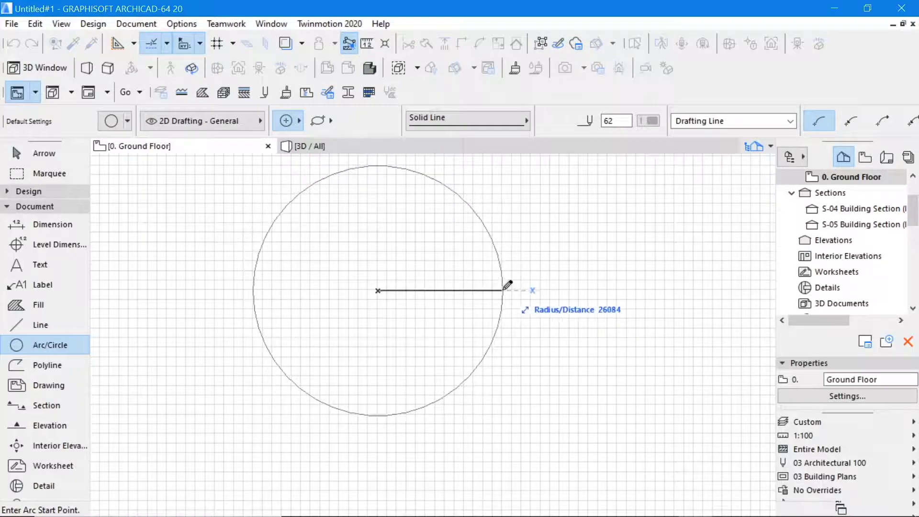
type("4500")
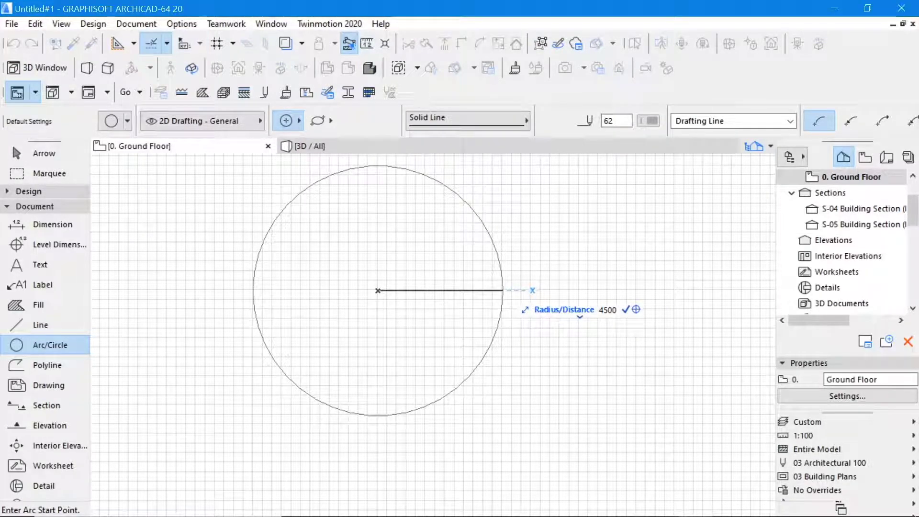
key("Return")
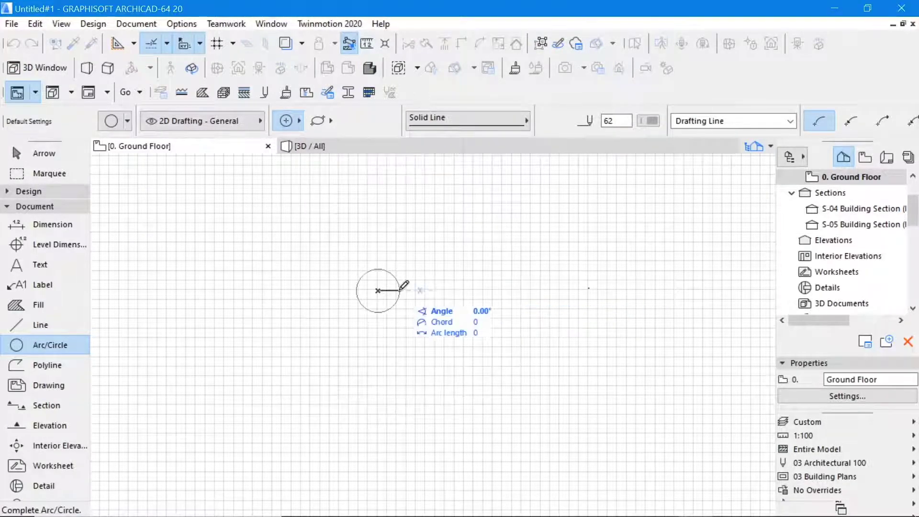
scroll(369, 263, "up", 3)
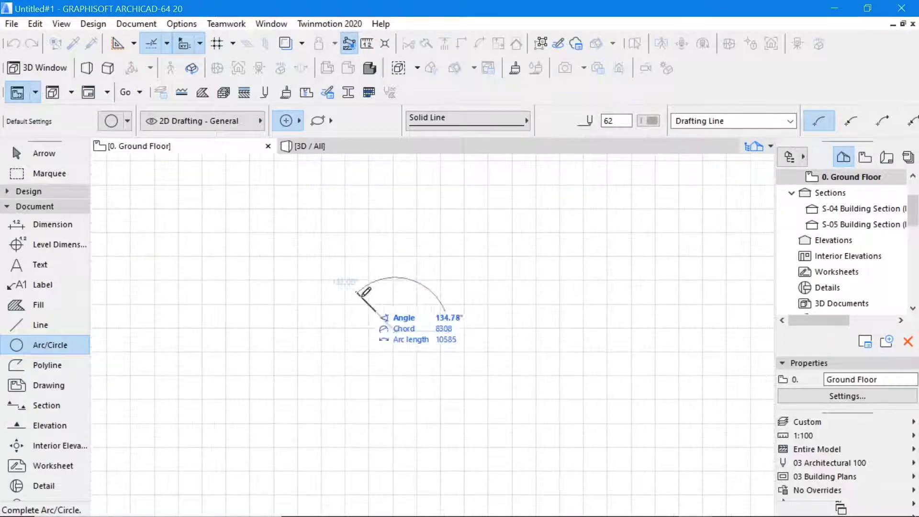
left_click(339, 326)
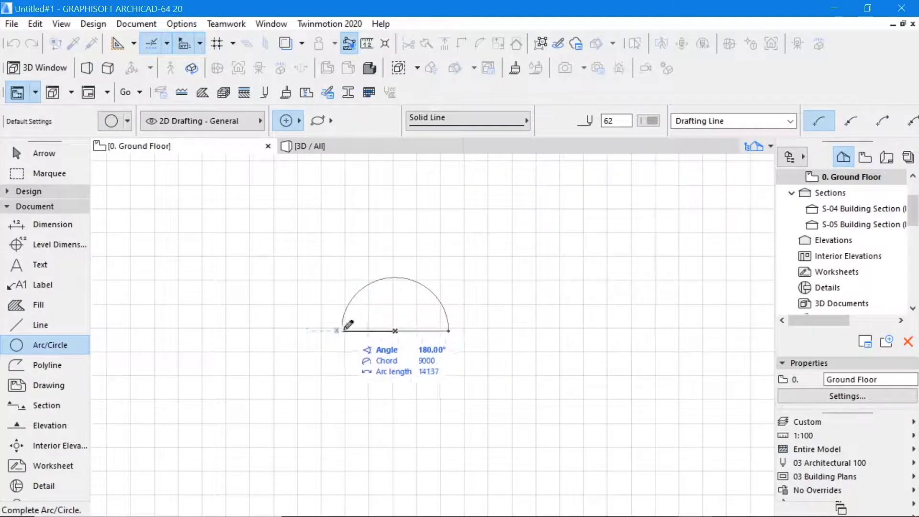
left_click(342, 330)
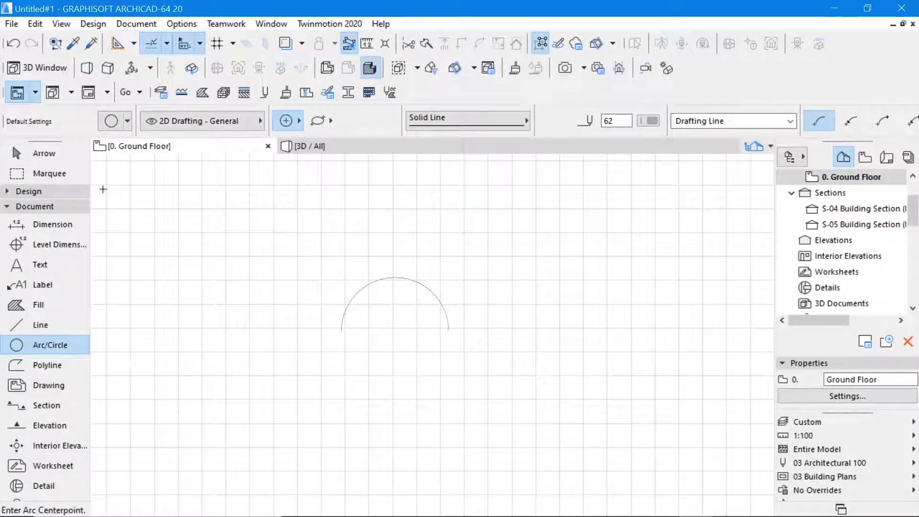
- Create a revolved shell about the arc centre, using the arc's end as radius and sweeping 180°
left_click(7, 191)
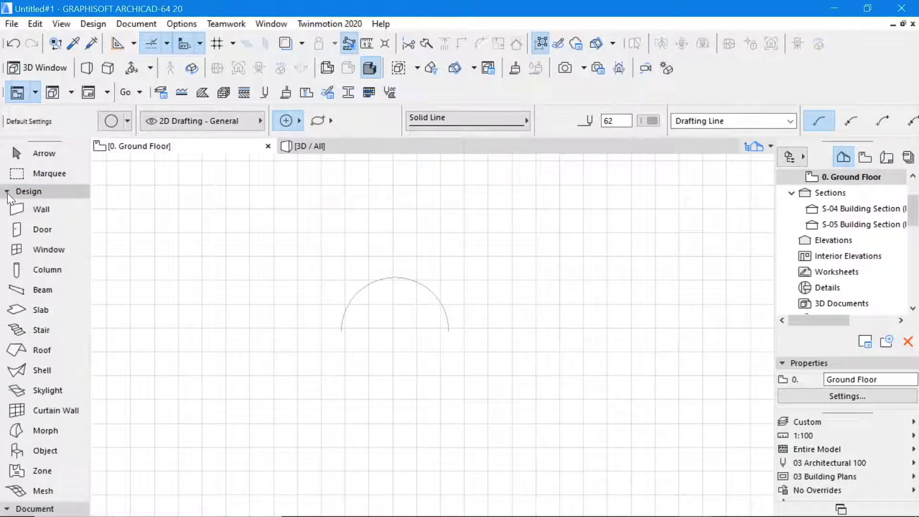
left_click(48, 369)
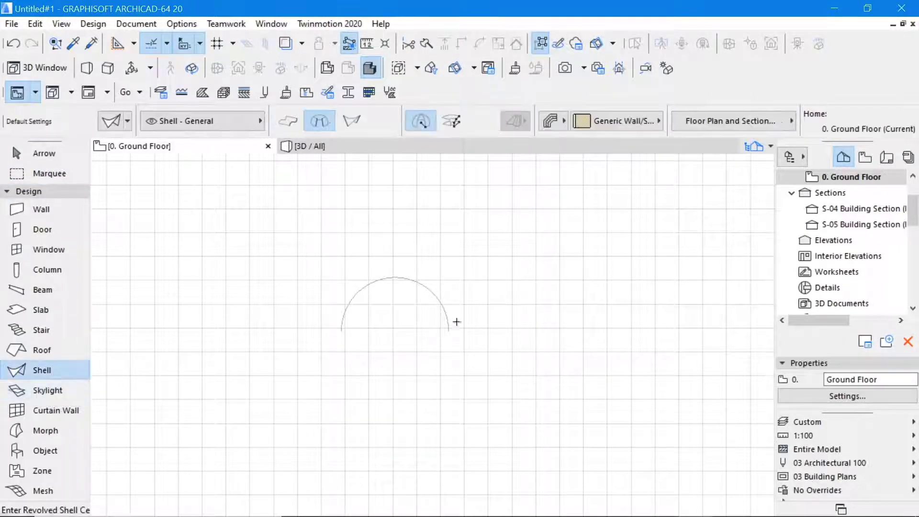
scroll(422, 297, "up", 2)
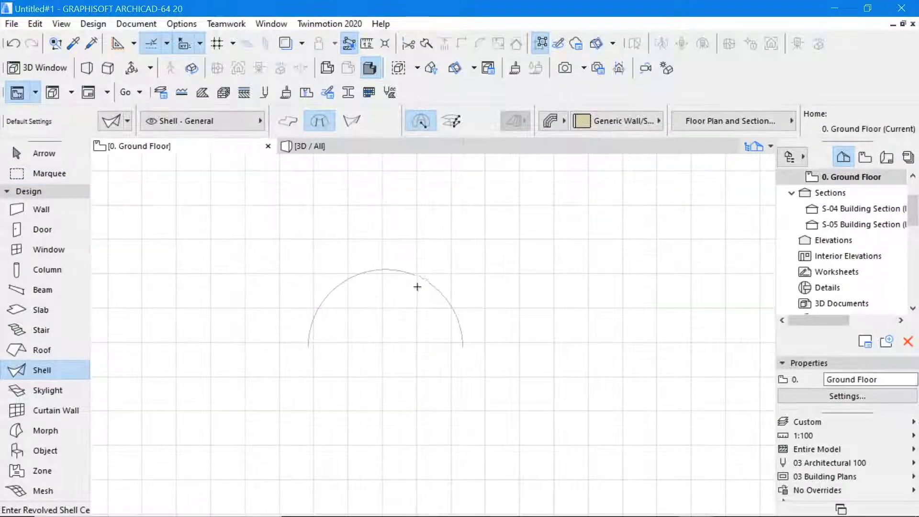
left_click(386, 345)
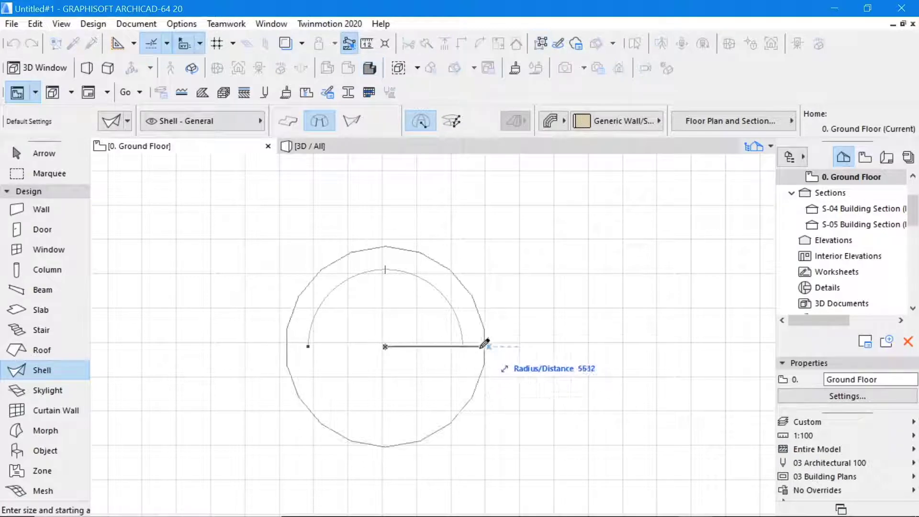
left_click(462, 346)
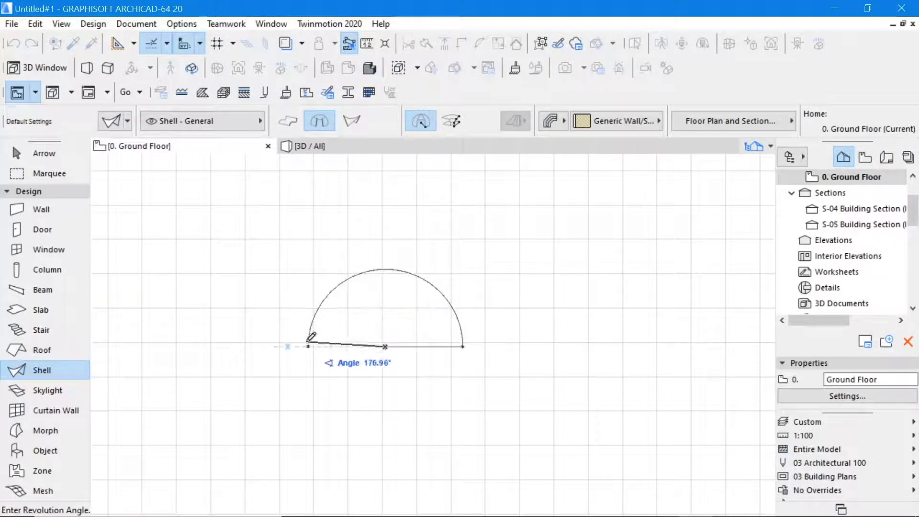
left_click(308, 346)
- Select the new half-shell and bring up its context commands
left_click(72, 153)
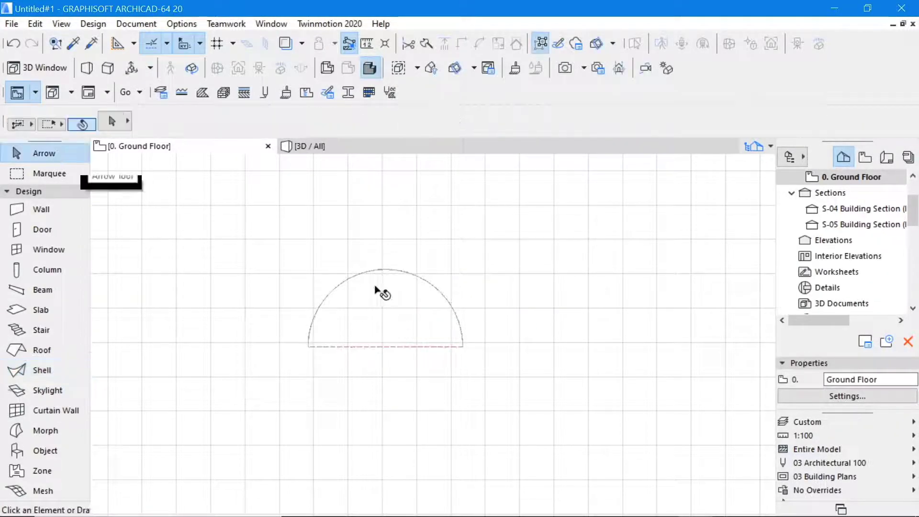
left_click(389, 306)
right_click(492, 260)
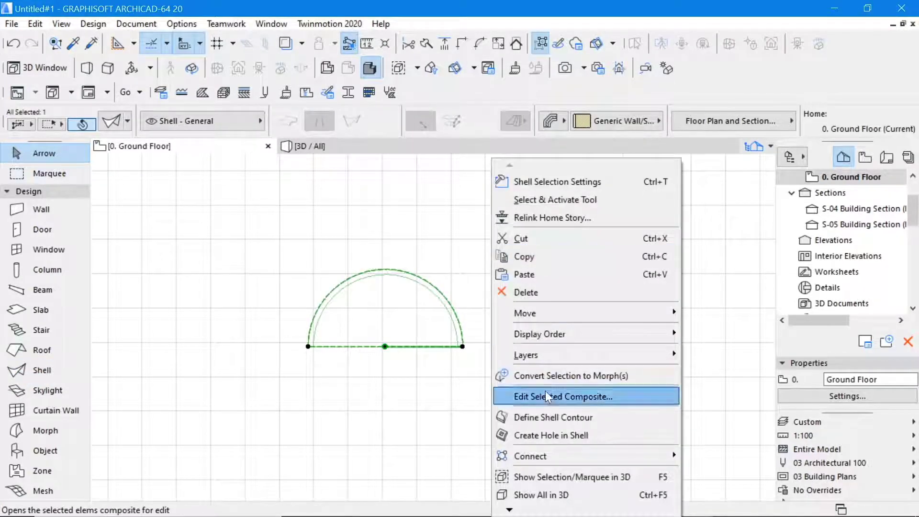
- Show the selected shell in 3D, fit it in the window and orbit to an oblique view
left_click(542, 478)
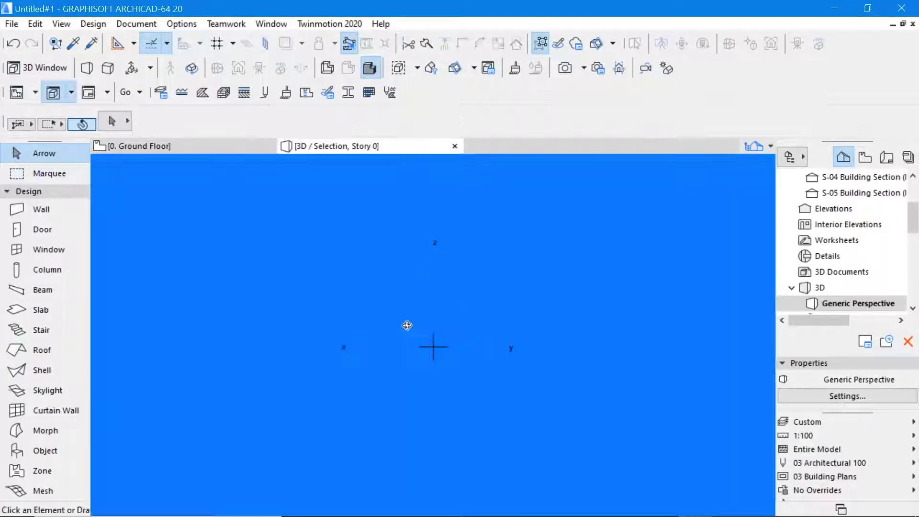
right_click(400, 272)
left_click(438, 429)
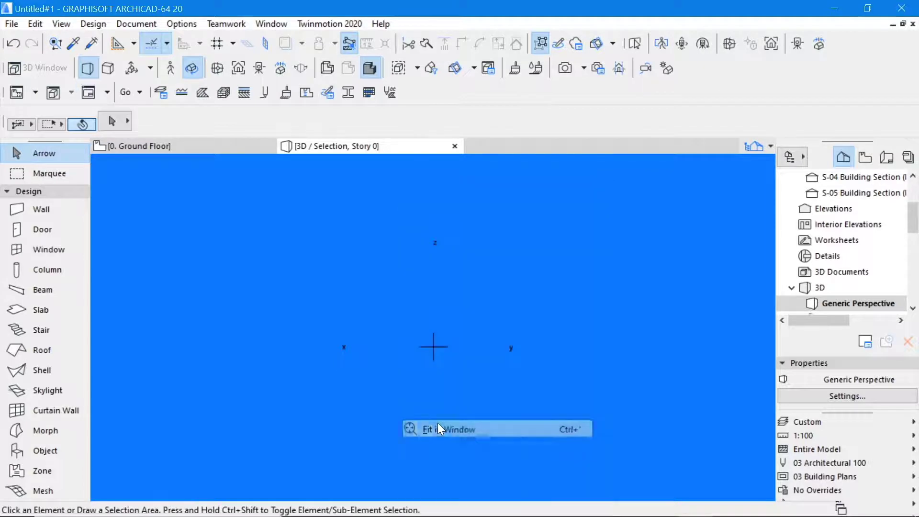
left_click_drag(558, 249, 505, 207)
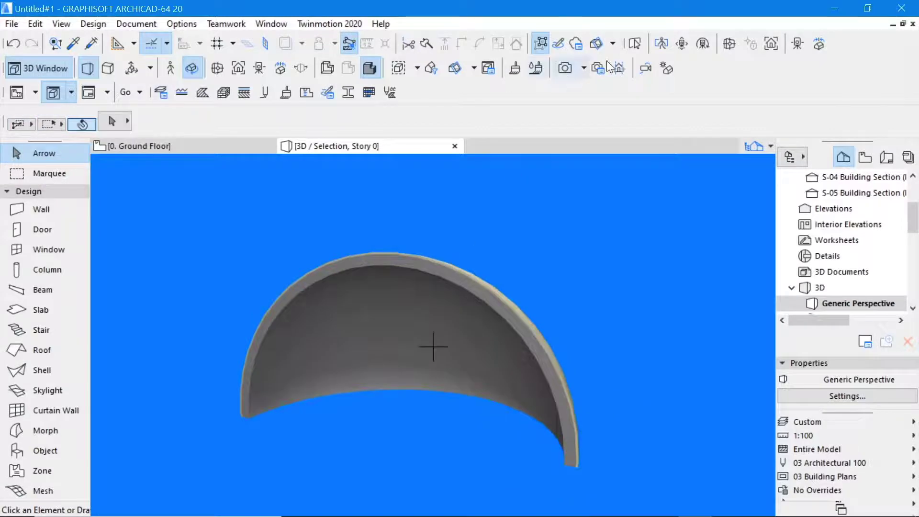
key("Escape")
- Switch the shell to a composite build-up and set its thickness to 100
left_click(441, 266)
scroll(618, 125, "right", 5)
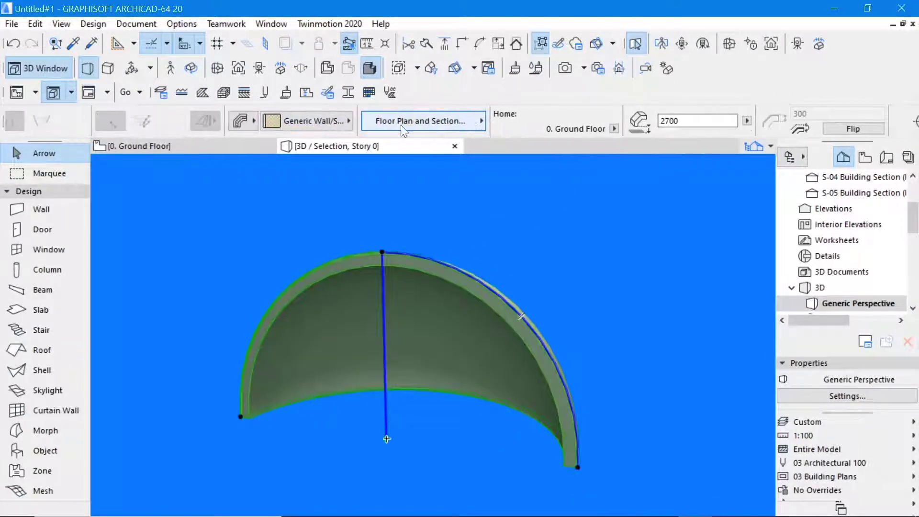
left_click(241, 121)
left_click(269, 118)
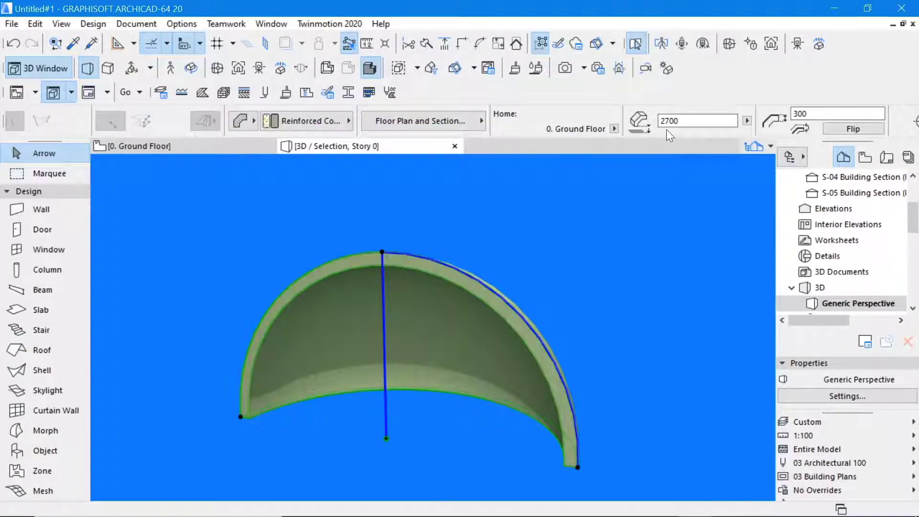
left_click(792, 115)
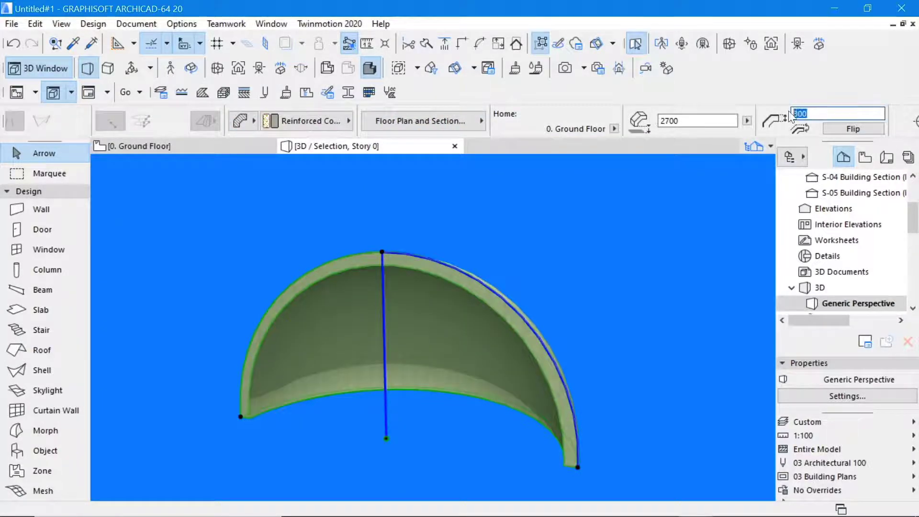
type("100")
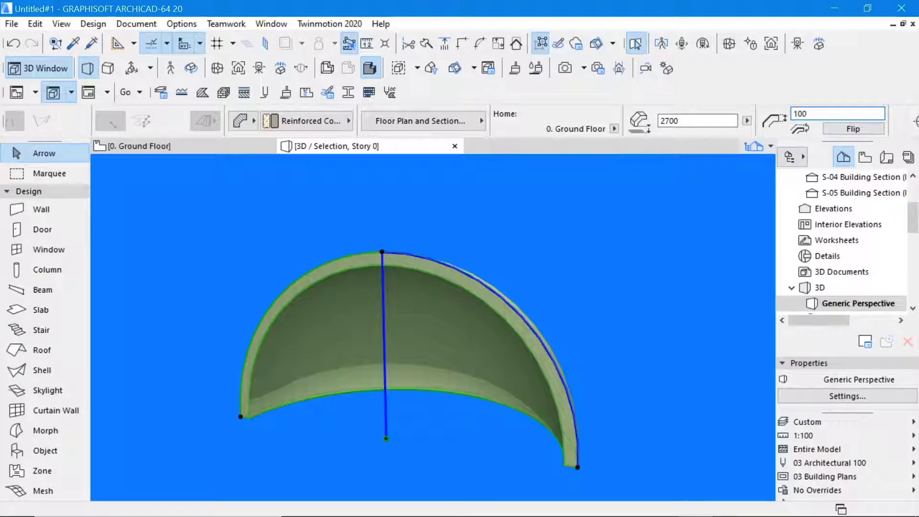
key("Return")
scroll(390, 275, "down", 2)
- Reposition the shell's top profile node, abandoning a fillet attempt along the way
scroll(396, 319, "down", 3)
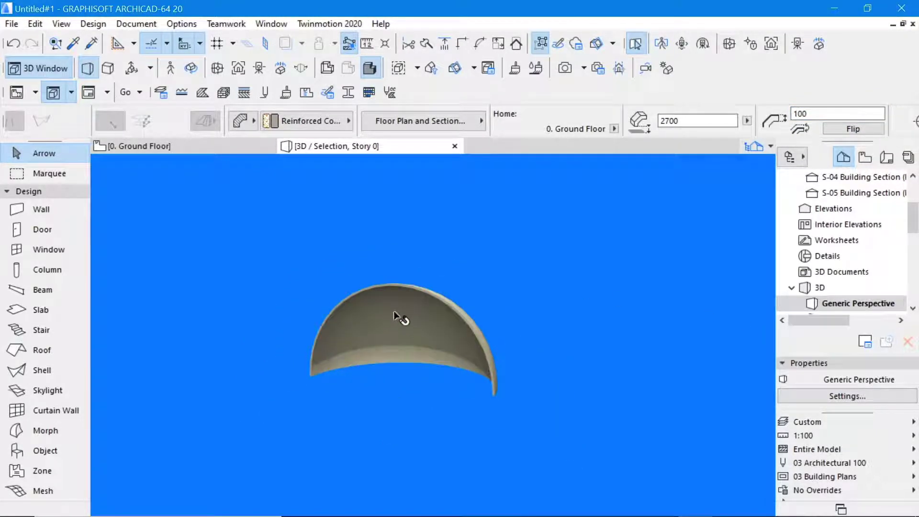
left_click(394, 284)
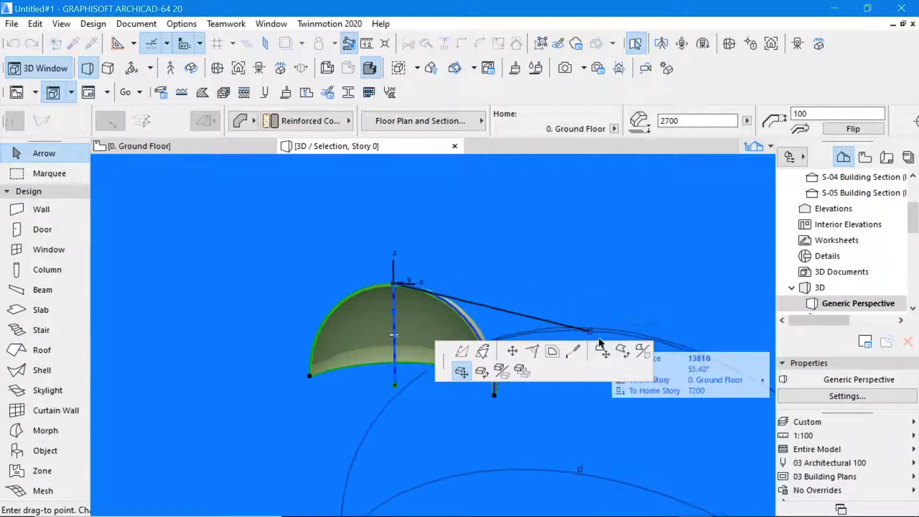
left_click(527, 352)
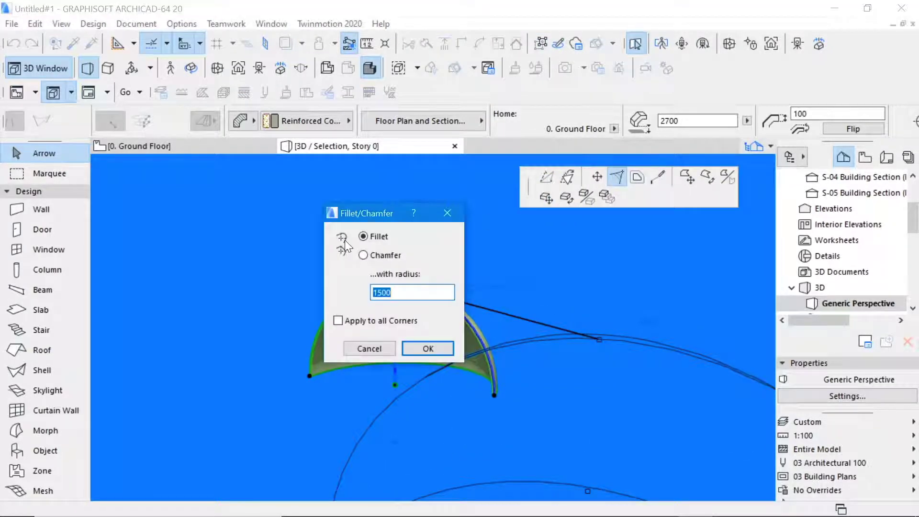
left_click(372, 349)
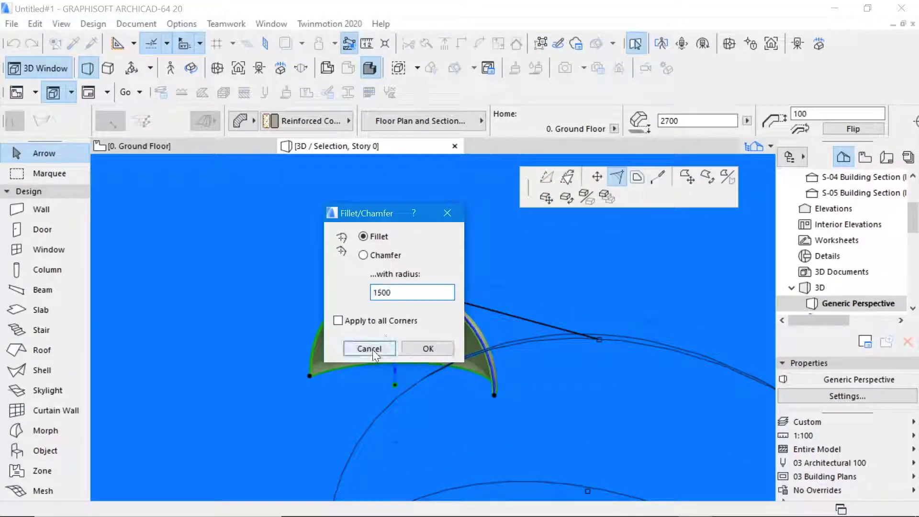
left_click(598, 177)
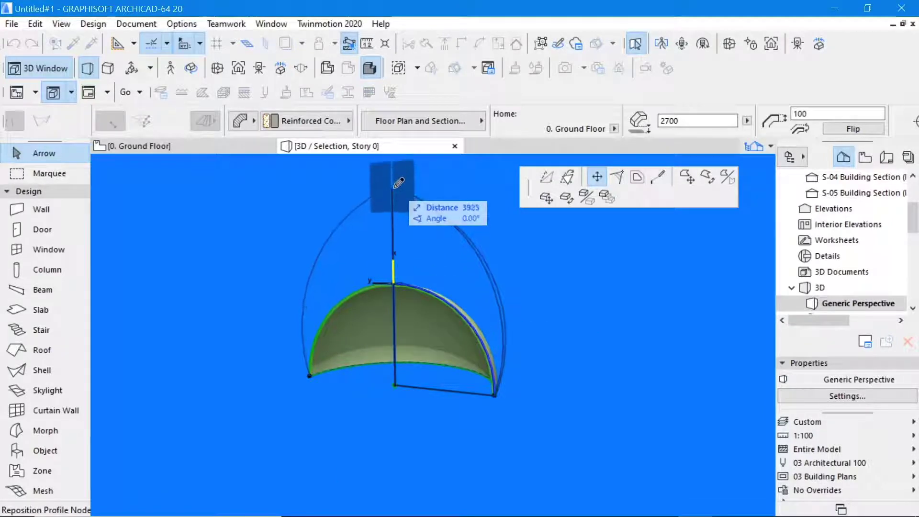
left_click(392, 174)
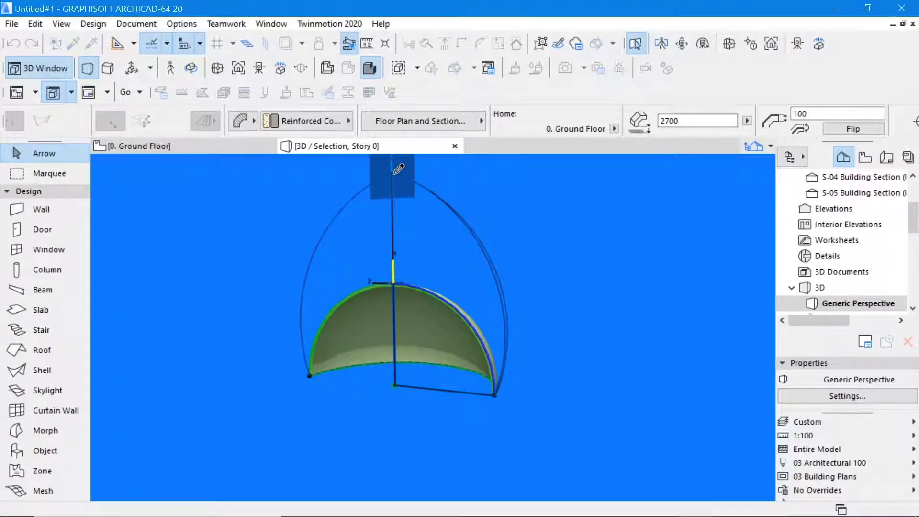
left_click(520, 246)
- Drag the shell's top profile node down to the bottom corner to widen the shell
middle_click_drag(427, 303, 463, 256, "shift")
left_click(412, 218)
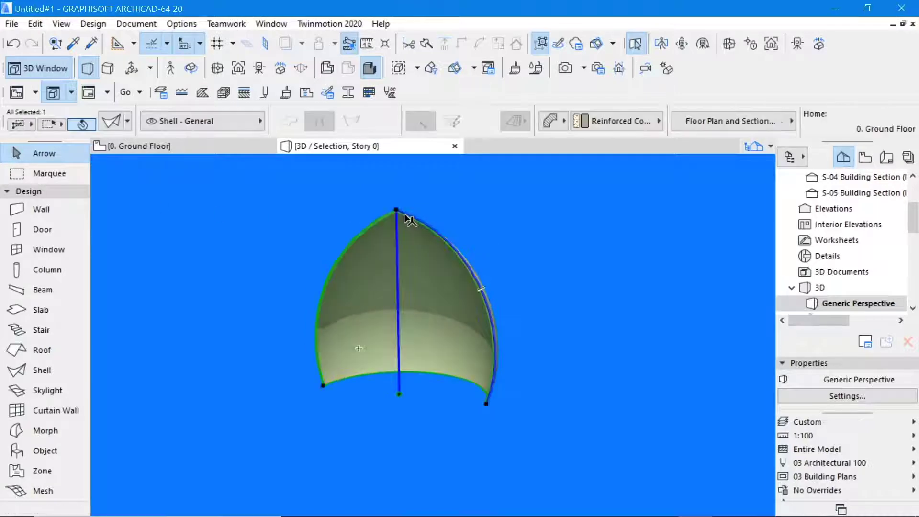
left_click(396, 210)
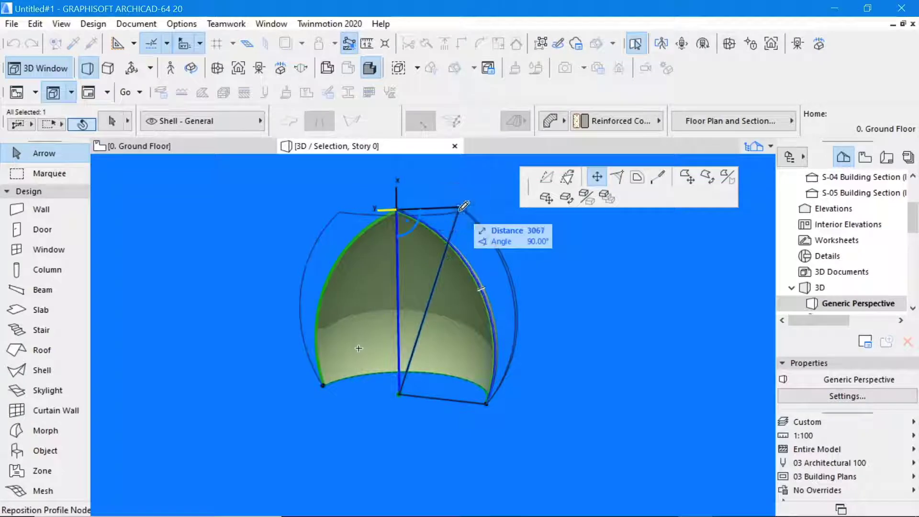
left_click(488, 402)
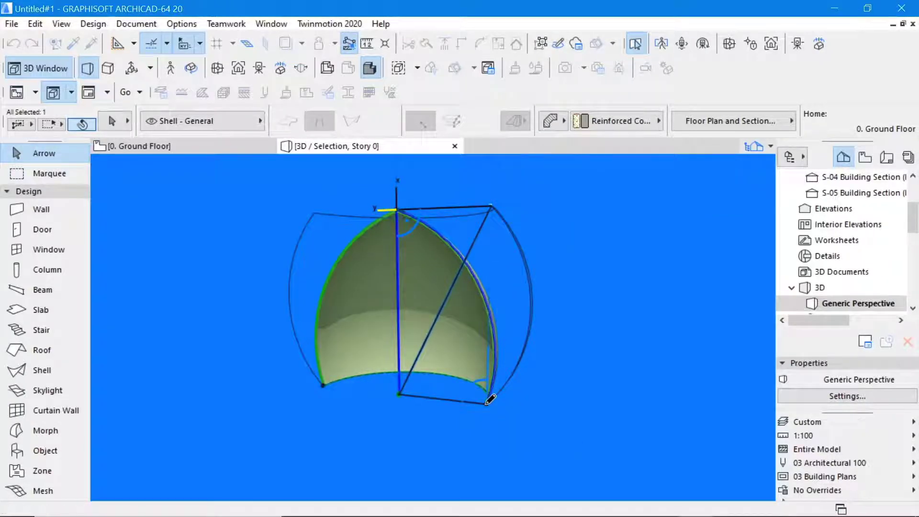
- Draw section line S-06 vertically to the left of the shell on the Ground Floor plan
left_click(144, 146)
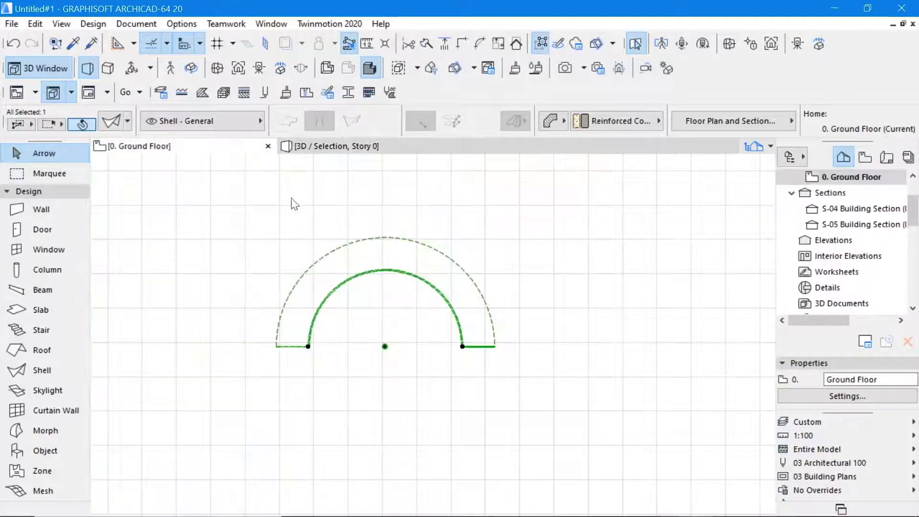
left_click(436, 218)
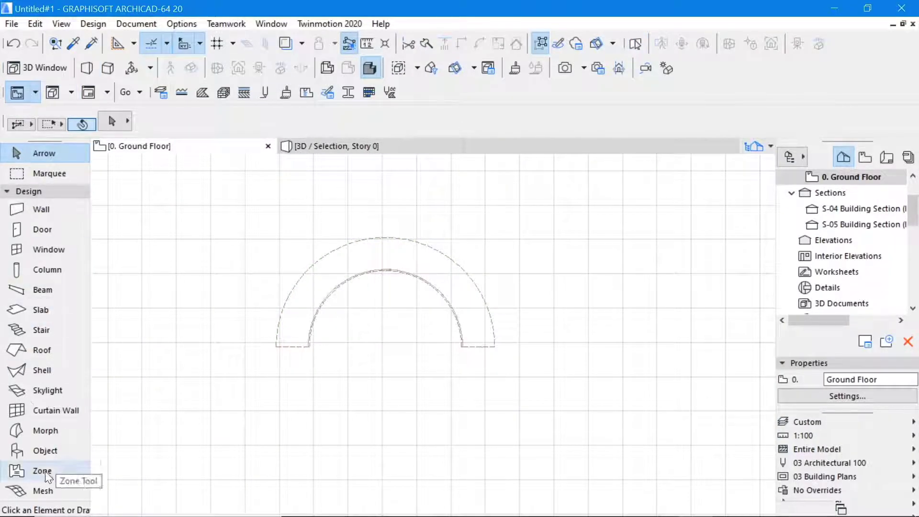
left_click(26, 191)
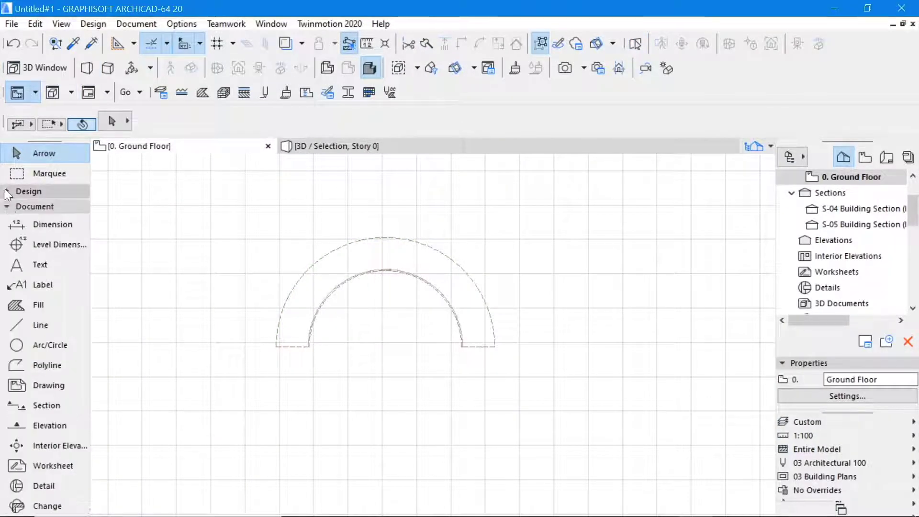
left_click(21, 407)
left_click(260, 187)
left_click(269, 435)
left_click(402, 414)
- Give S-06 a limited depth with its boundary just past the shell
left_click(54, 155)
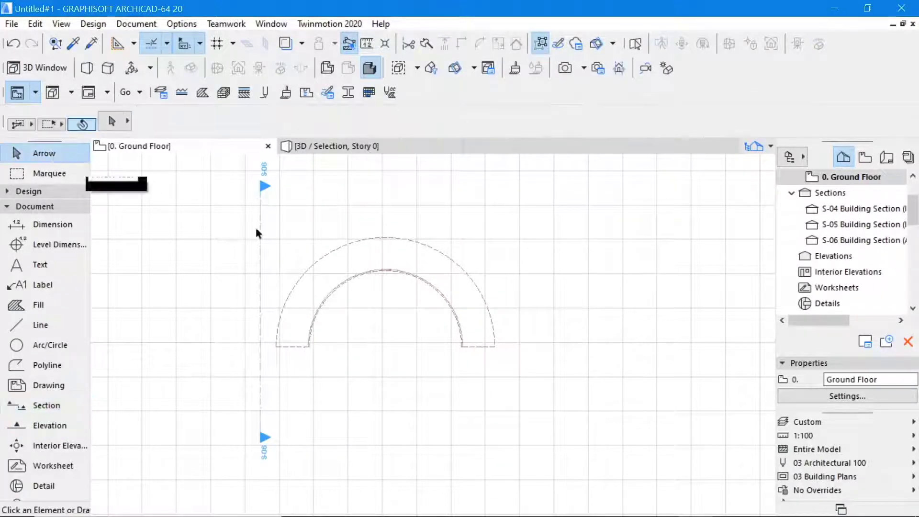
left_click(261, 224)
left_click(452, 120)
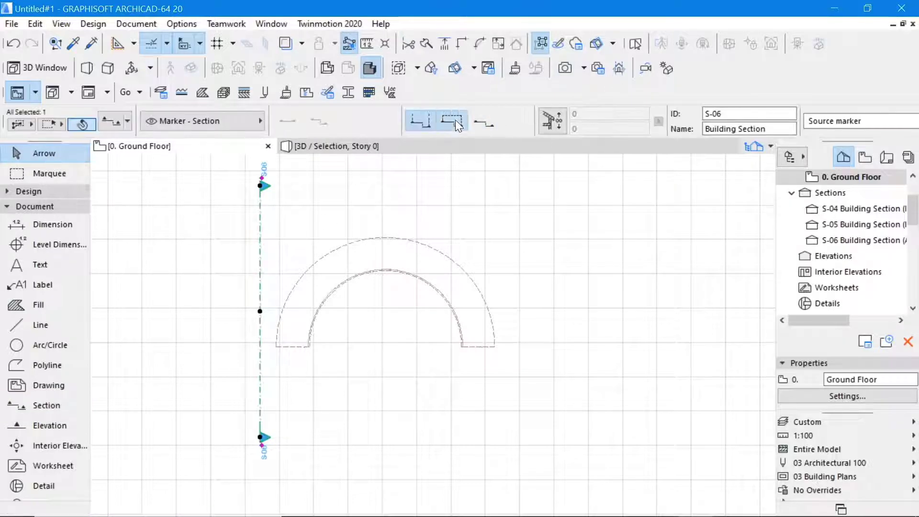
left_click(597, 271)
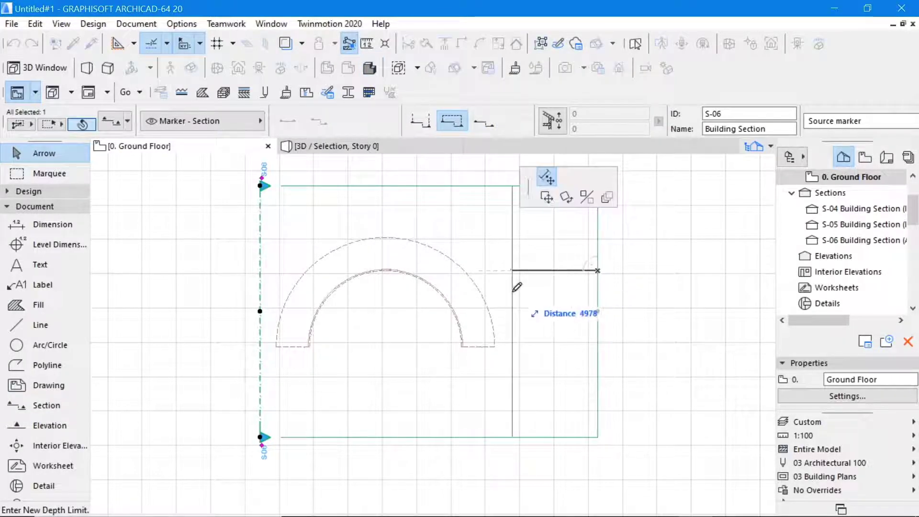
left_click(513, 287)
- Check the section in 3D, then return to the Ground Floor plan
right_click(570, 251)
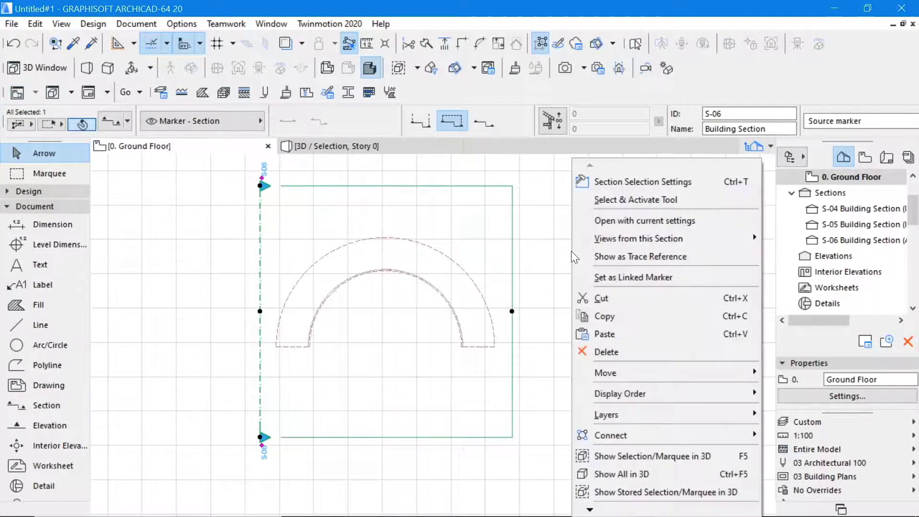
left_click(640, 456)
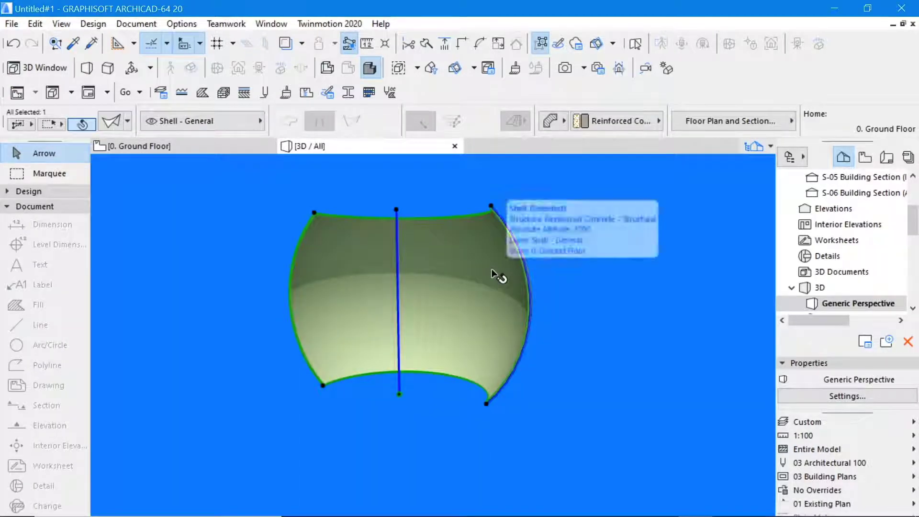
left_click(167, 152)
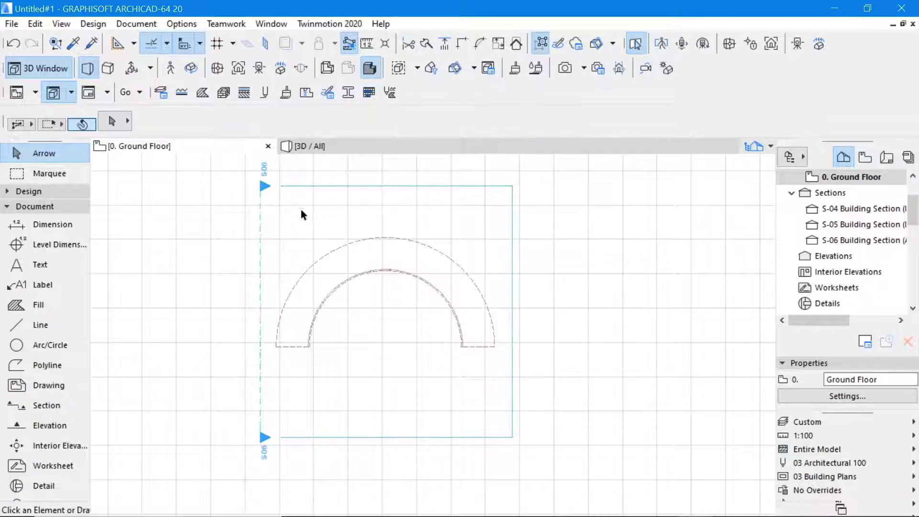
- Open section S-06 and move the shell down by its bottom corner onto the ground floor
right_click(345, 205)
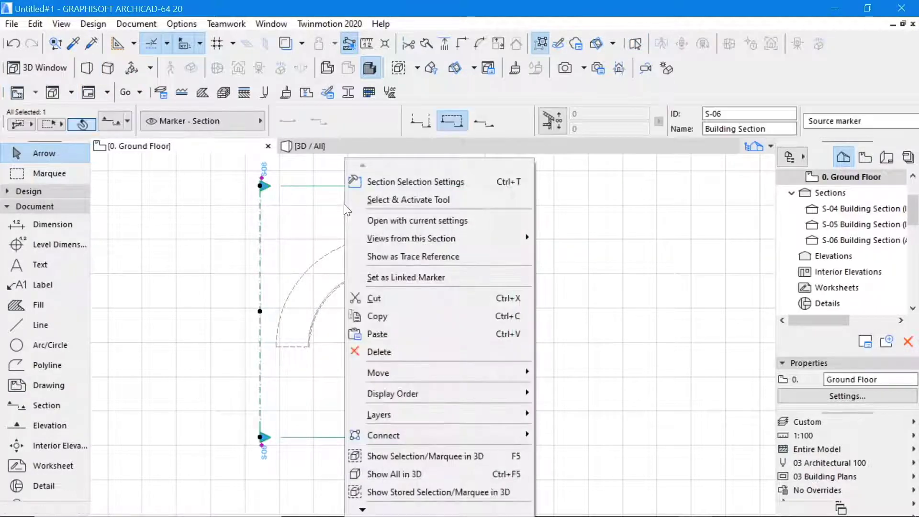
left_click(406, 220)
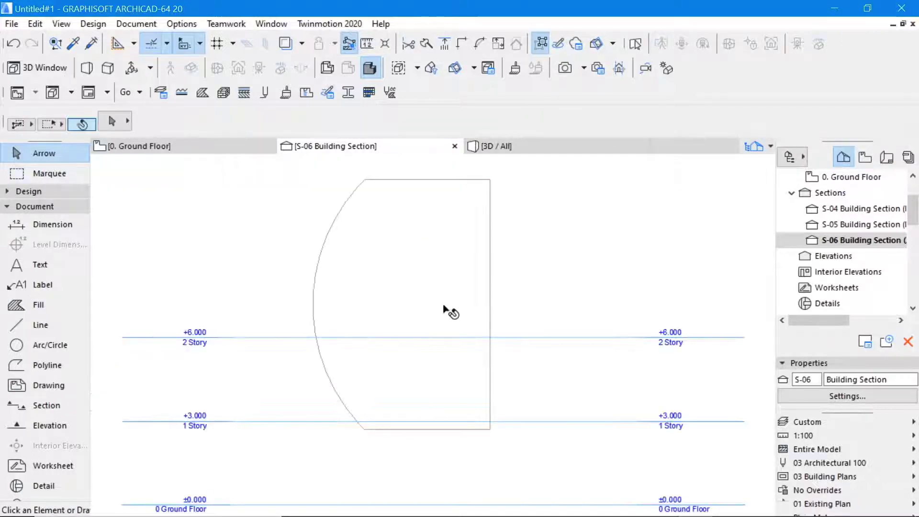
scroll(367, 321, "down", 3)
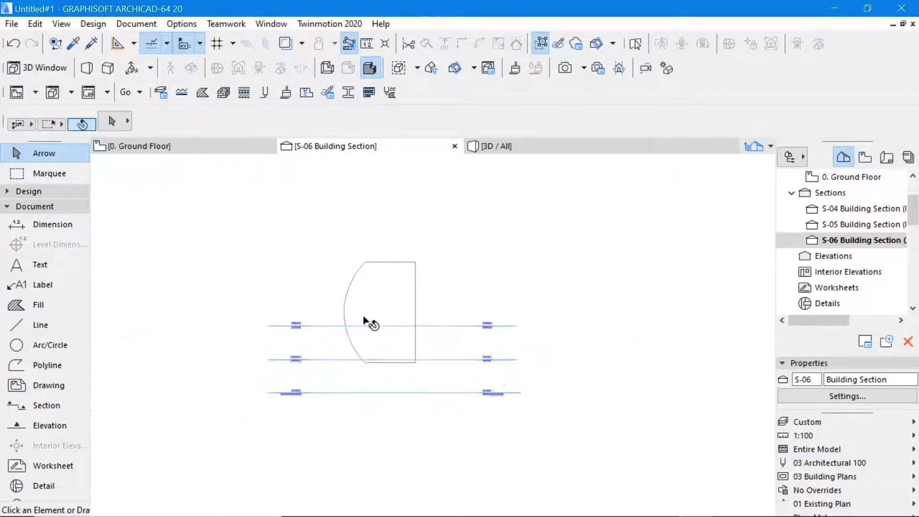
left_click(407, 356)
scroll(408, 359, "up", 5)
left_click(398, 332)
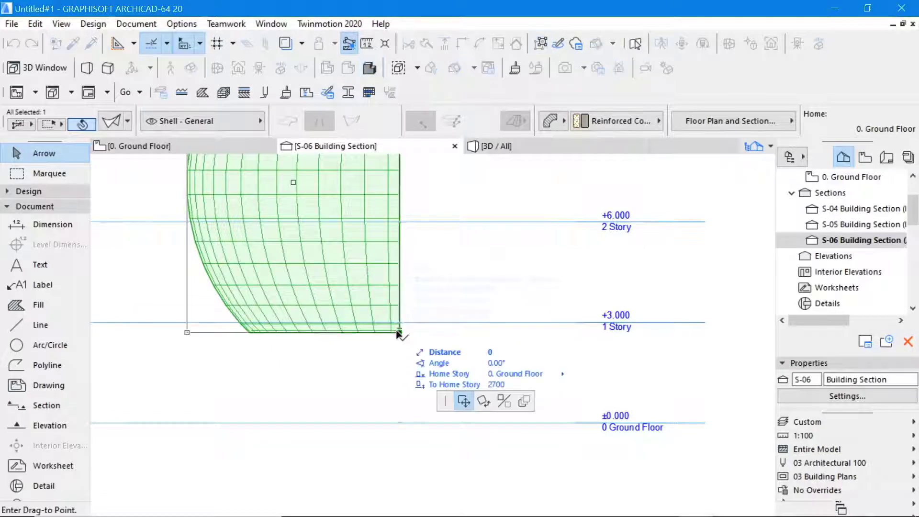
left_click(221, 424)
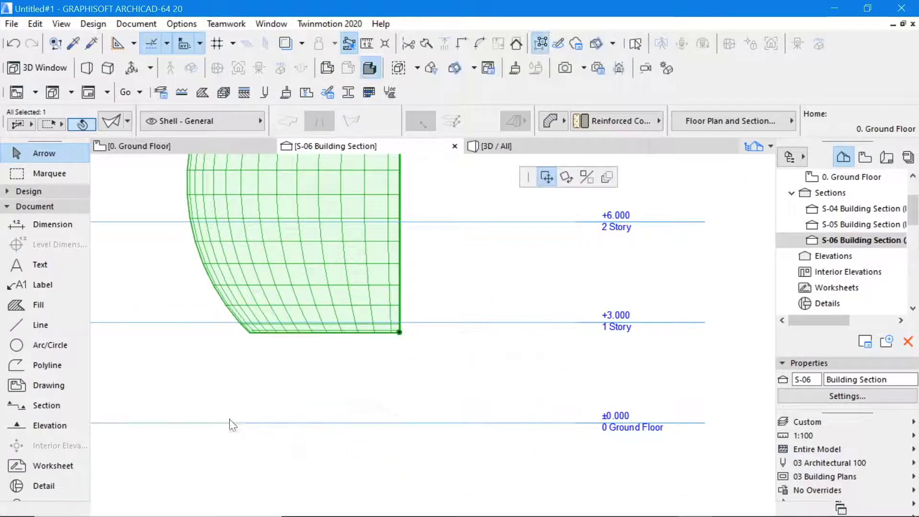
scroll(383, 389, "down", 4)
scroll(325, 401, "up", 3)
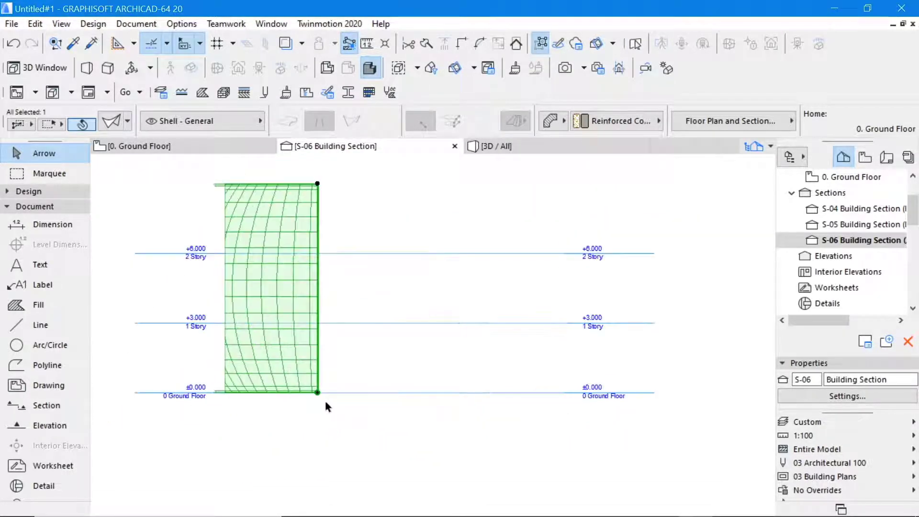
- Rotate the shell 90° about its bottom corner so it stands upright as an arch
right_click(355, 366)
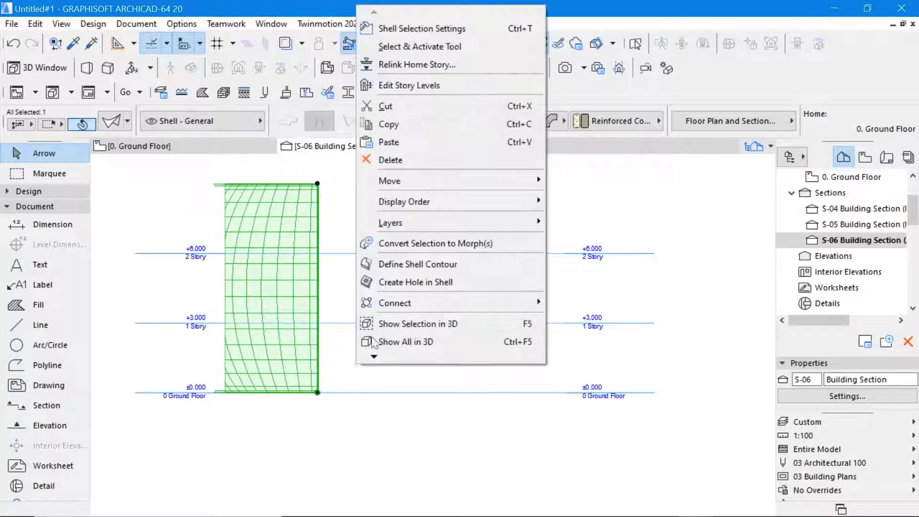
mouse_move(405, 178)
left_click(573, 181)
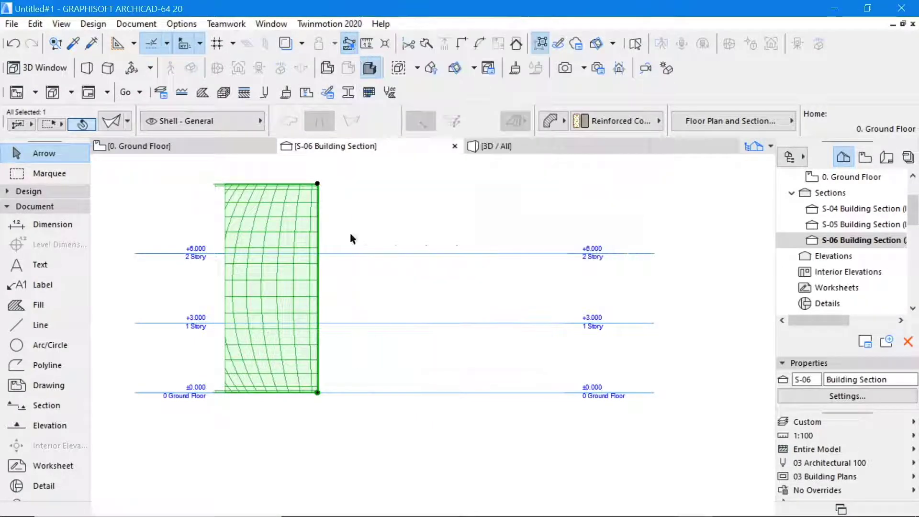
left_click(317, 392)
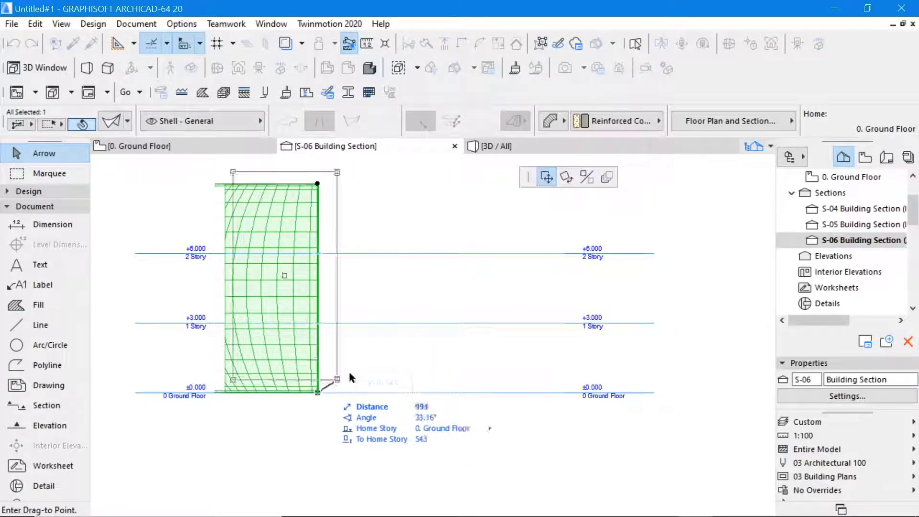
left_click(567, 178)
left_click(317, 393)
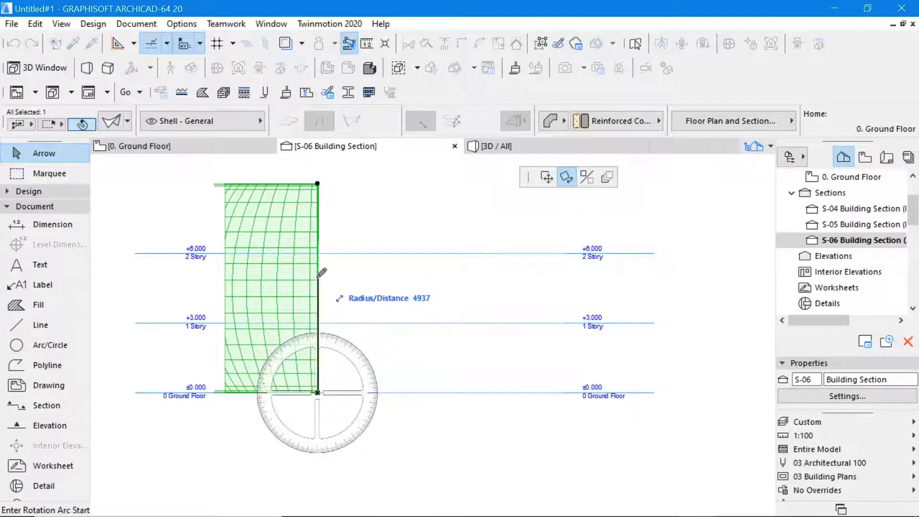
left_click(330, 271)
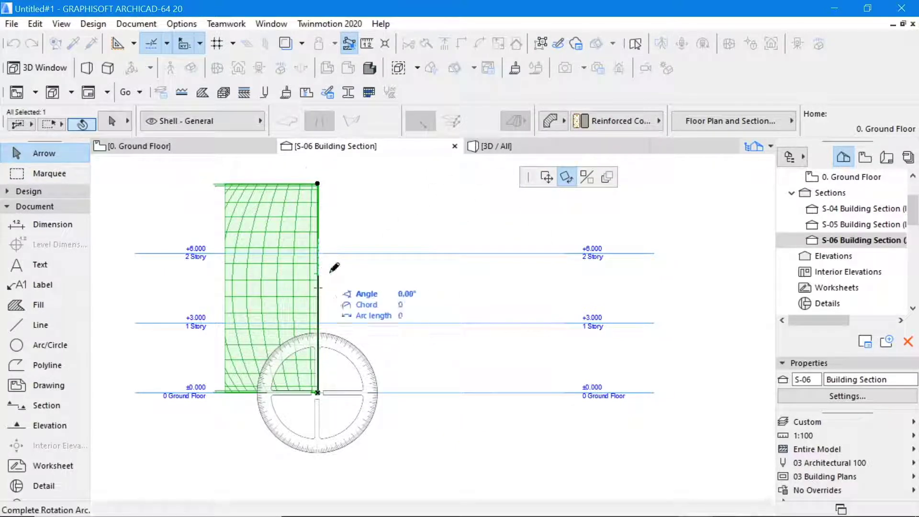
left_click(479, 394)
left_click(492, 403)
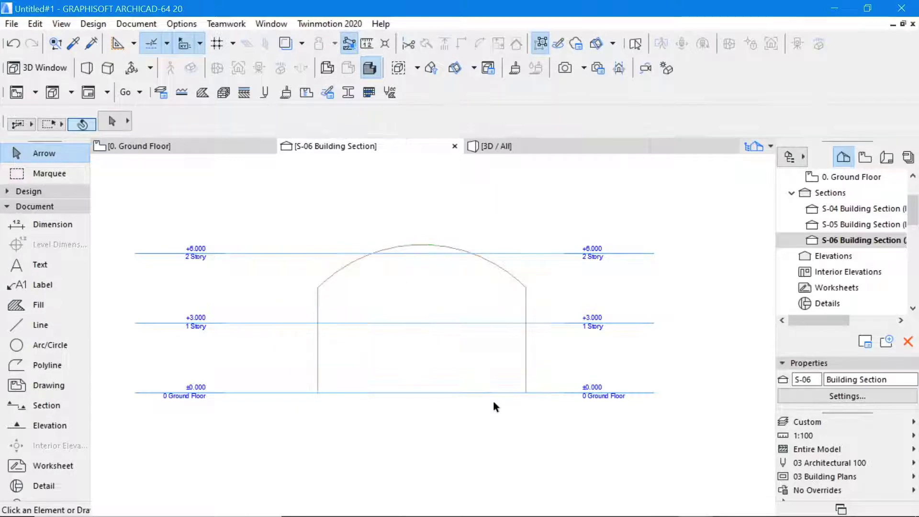
- On the Ground Floor plan, straighten the shell's curved outer edges
left_click(136, 148)
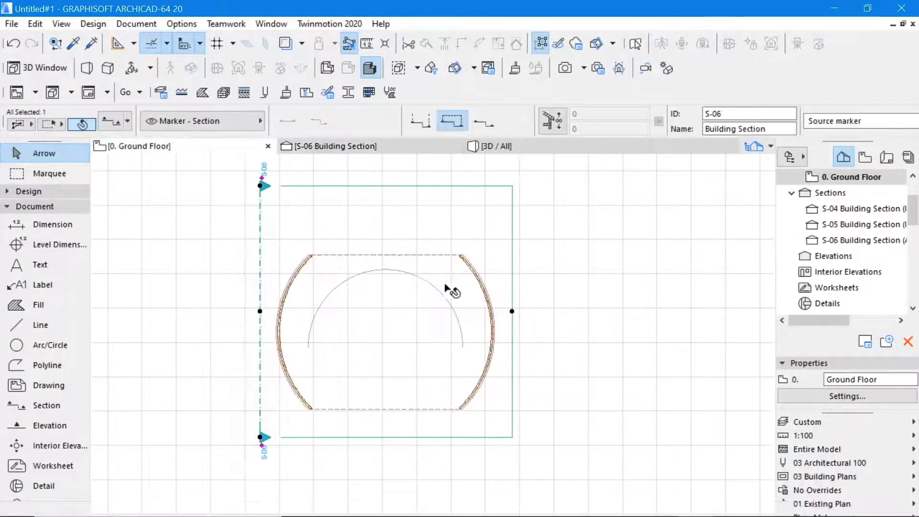
left_click(487, 299)
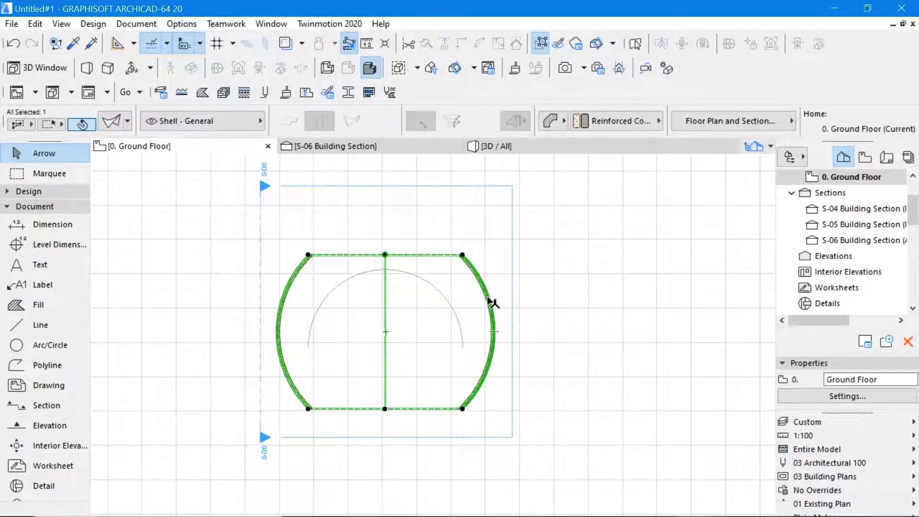
left_click(496, 330)
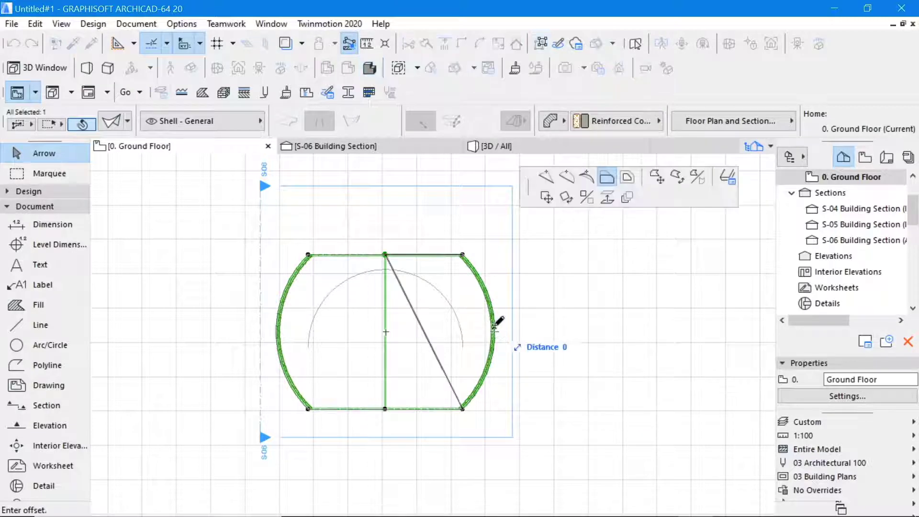
left_click(548, 176)
left_click(453, 338)
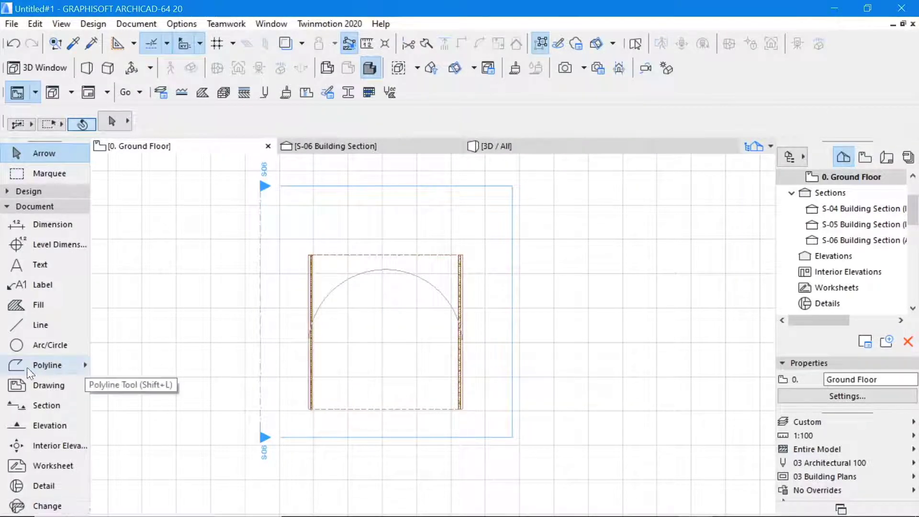
- Draw a 9000 × 18000 rectangular polyline over the arch footprint
left_click(61, 366)
left_click(371, 193)
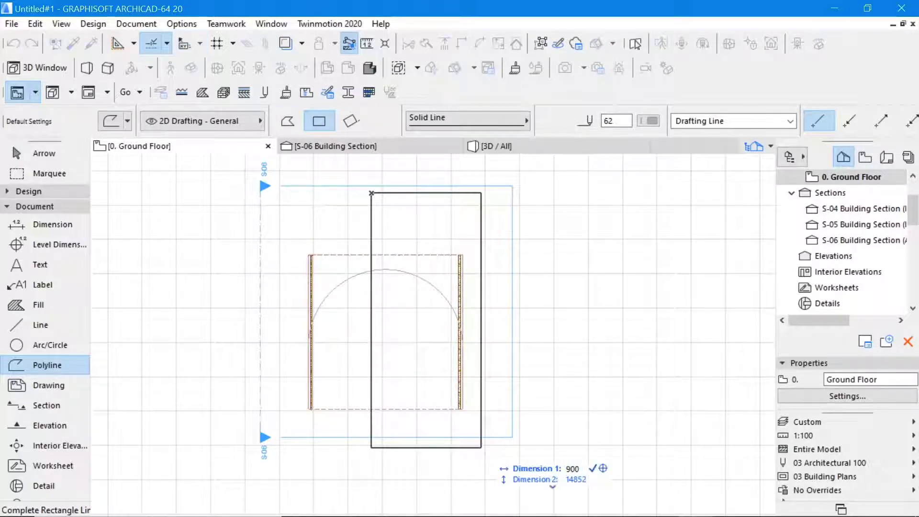
key("Tab")
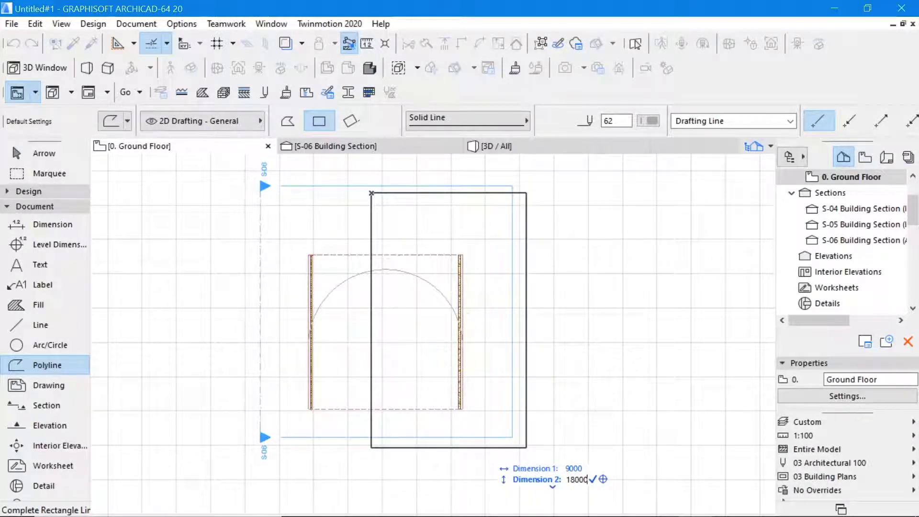
key("Return")
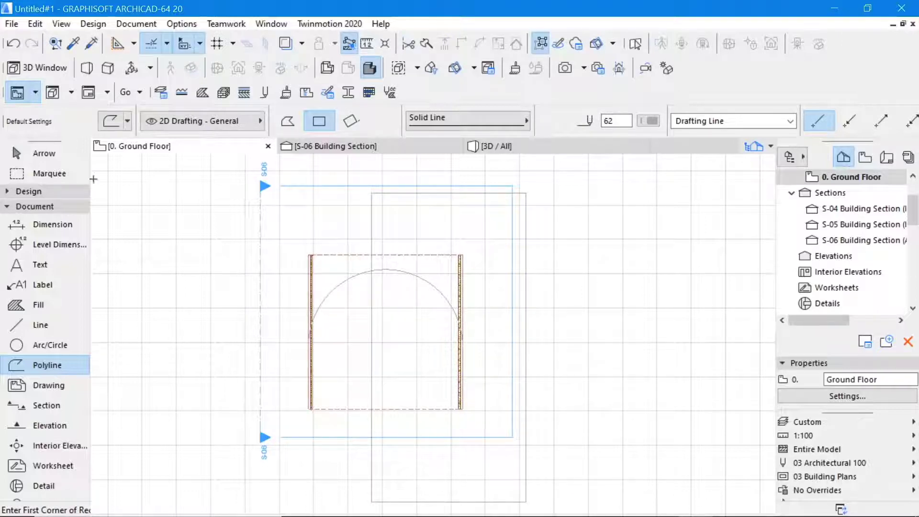
- Stretch the shell's first corner up onto the rectangle's edge
left_click(45, 153)
left_click(526, 501)
left_click_drag(526, 502, 462, 347)
left_click(460, 389)
left_click_drag(462, 409, 396, 336)
scroll(455, 334, "up", 5)
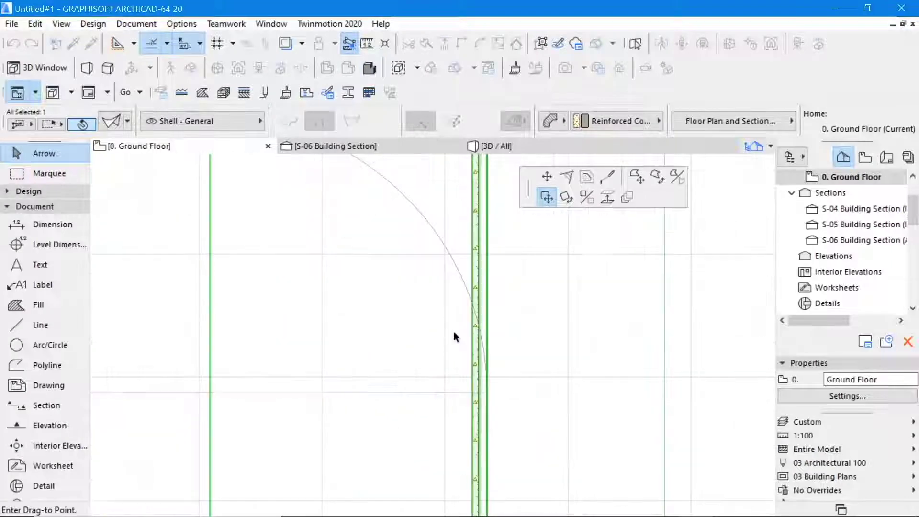
left_click(487, 394)
scroll(480, 421, "down", 4)
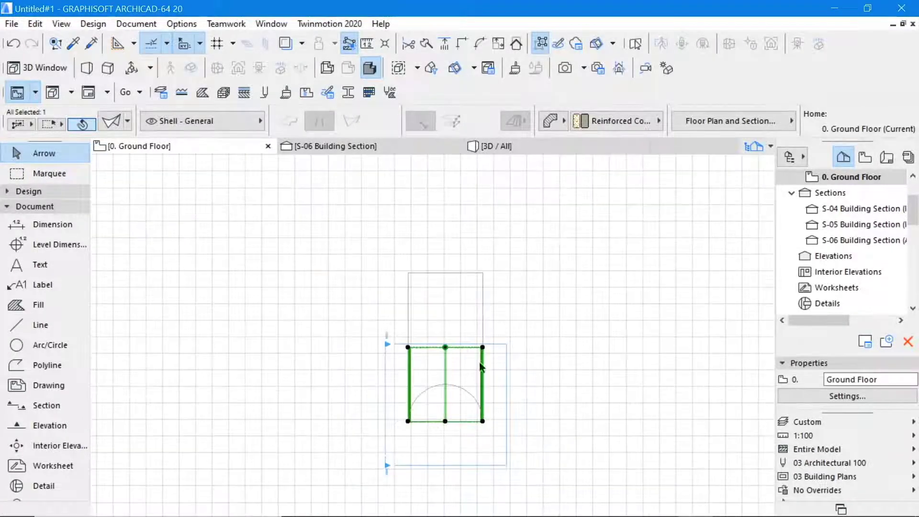
scroll(481, 351, "up", 3)
- Stretch the shell's other top corner to the rectangle's top edge
left_click(483, 340)
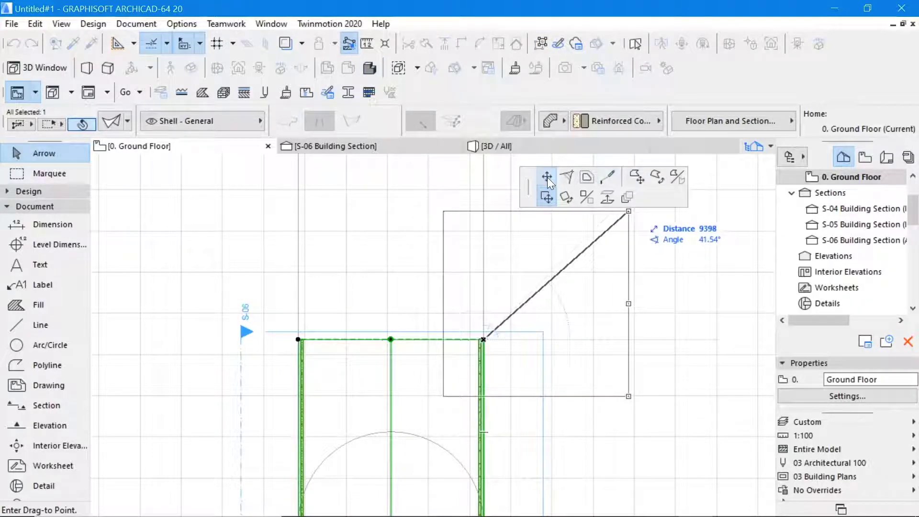
scroll(456, 287, "down", 3)
scroll(472, 324, "up", 3)
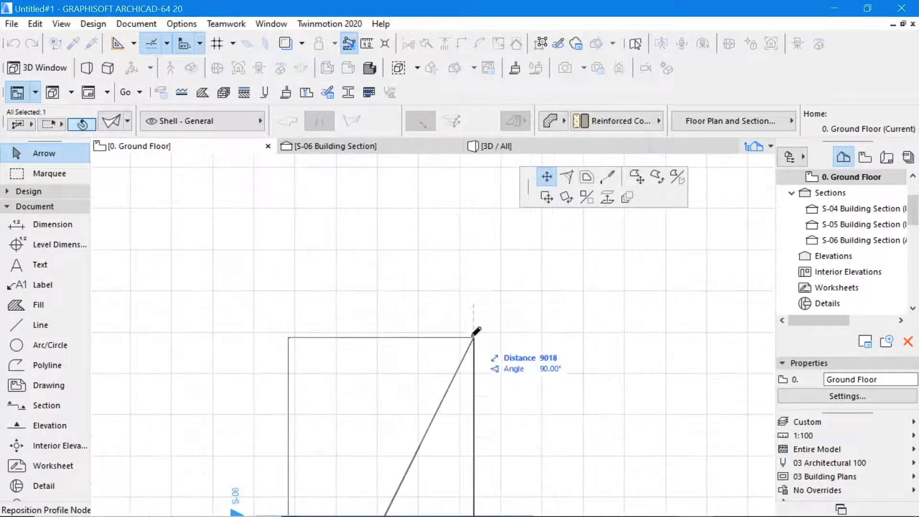
left_click(475, 332)
scroll(415, 242, "down", 4)
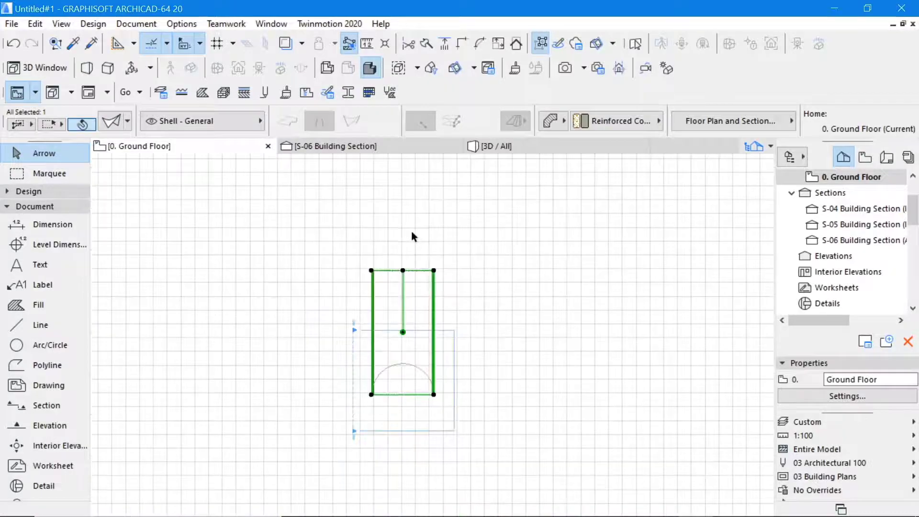
scroll(414, 267, "up", 3)
- Insert new nodes on the shell's right edge, adding transverse lines near the top
scroll(495, 266, "down", 4)
scroll(477, 276, "up", 7)
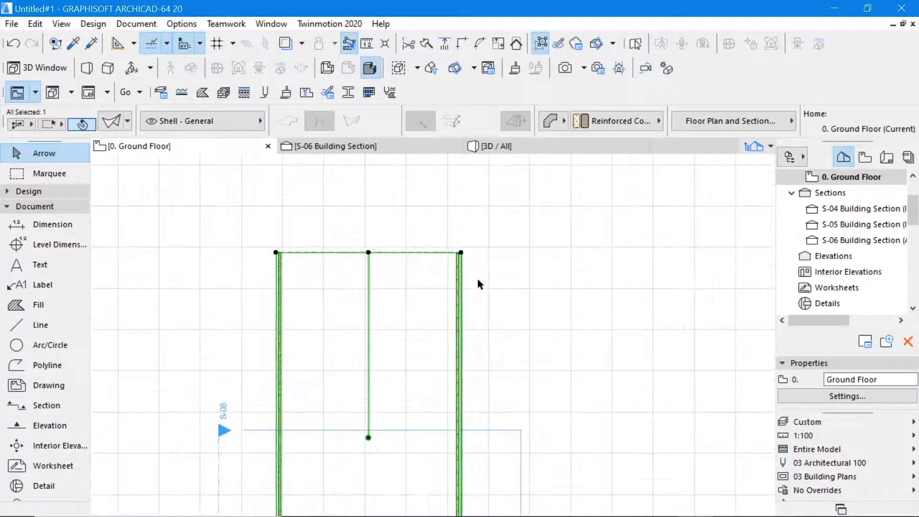
scroll(457, 212, "down", 3)
scroll(455, 279, "up", 2)
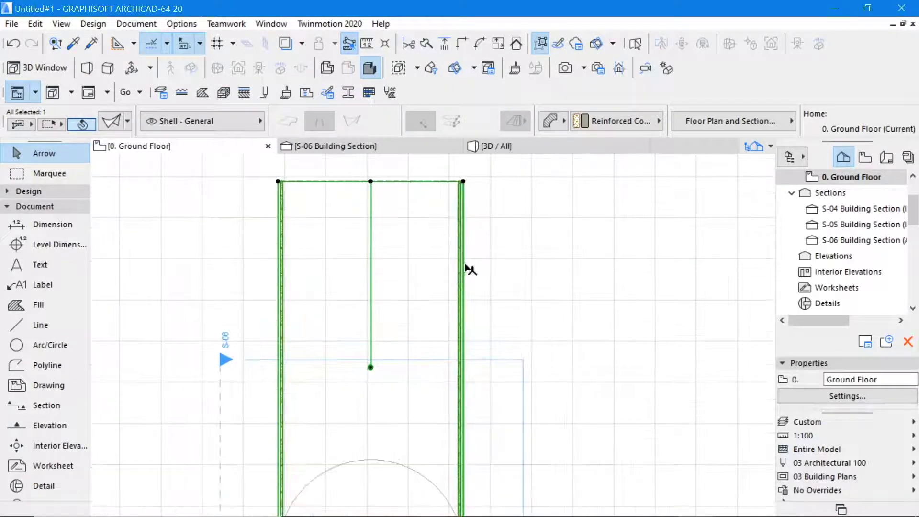
left_click(464, 267)
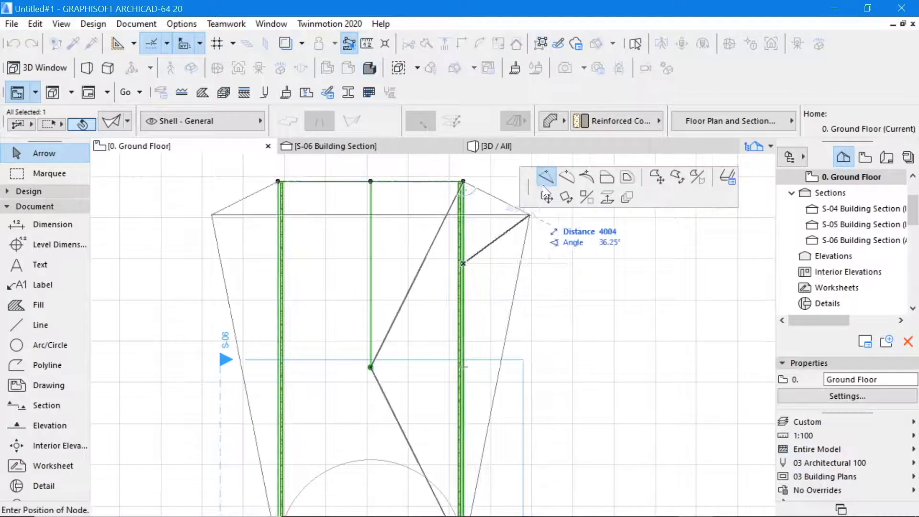
left_click(464, 279)
scroll(433, 230, "down", 2)
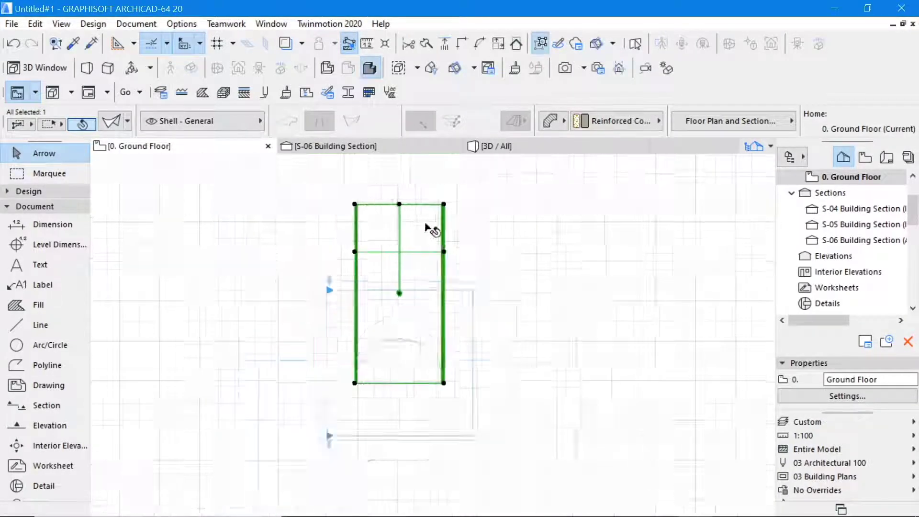
scroll(442, 272, "up", 2)
left_click(448, 269)
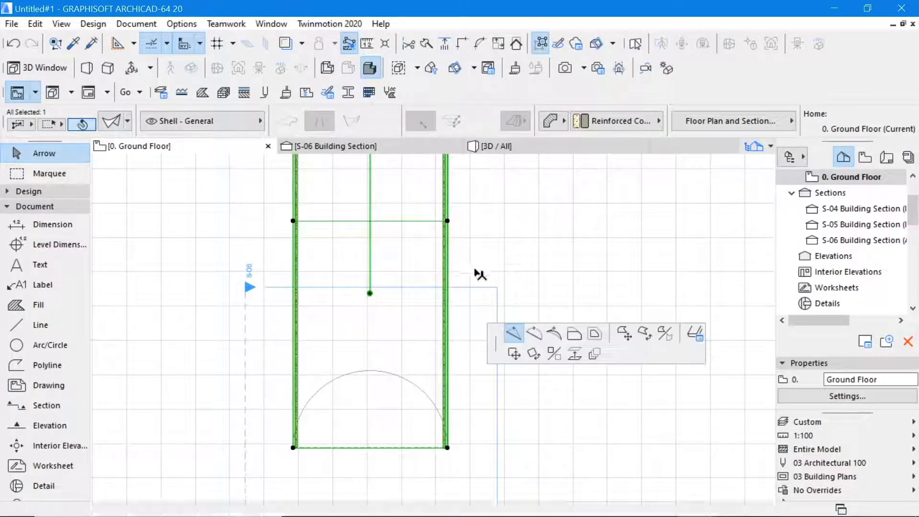
left_click(449, 277)
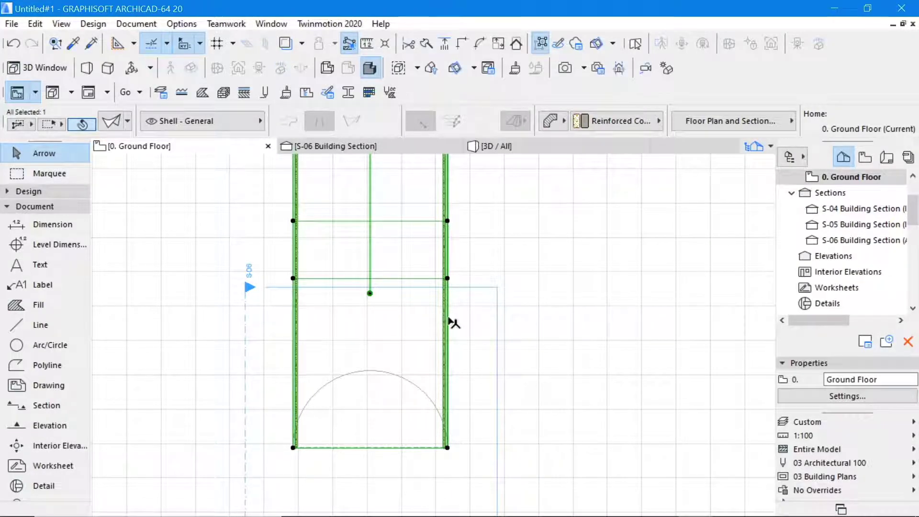
- Add another node lower down the side and adjust a right-edge node's position
left_click(450, 322)
left_click(462, 347)
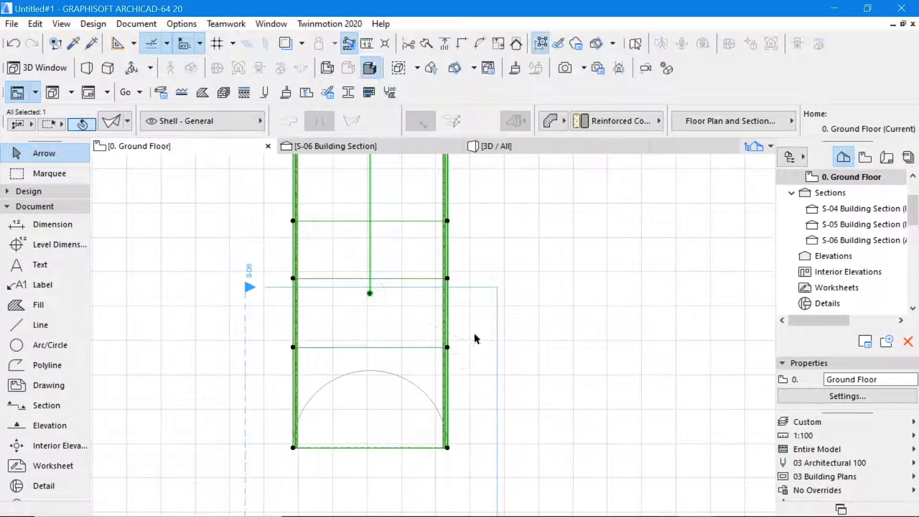
scroll(439, 303, "down", 2)
scroll(439, 268, "up", 3)
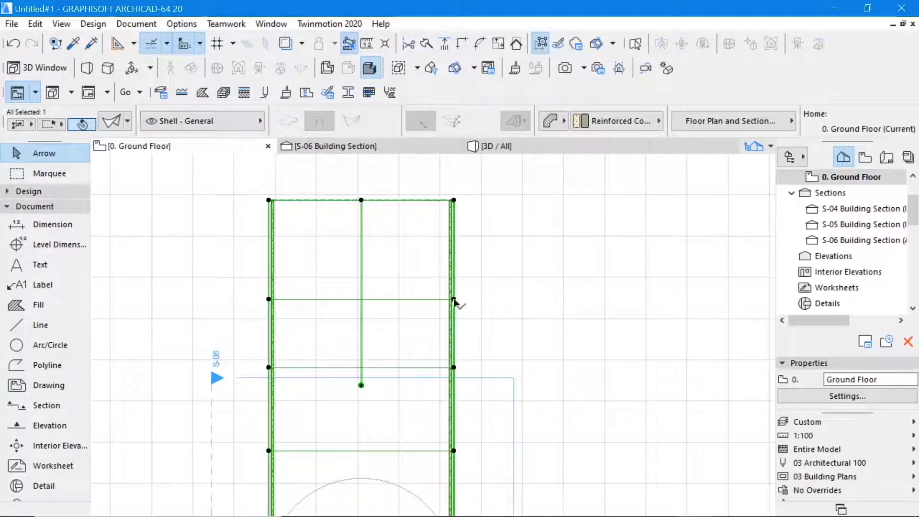
left_click(454, 302)
left_click(459, 283)
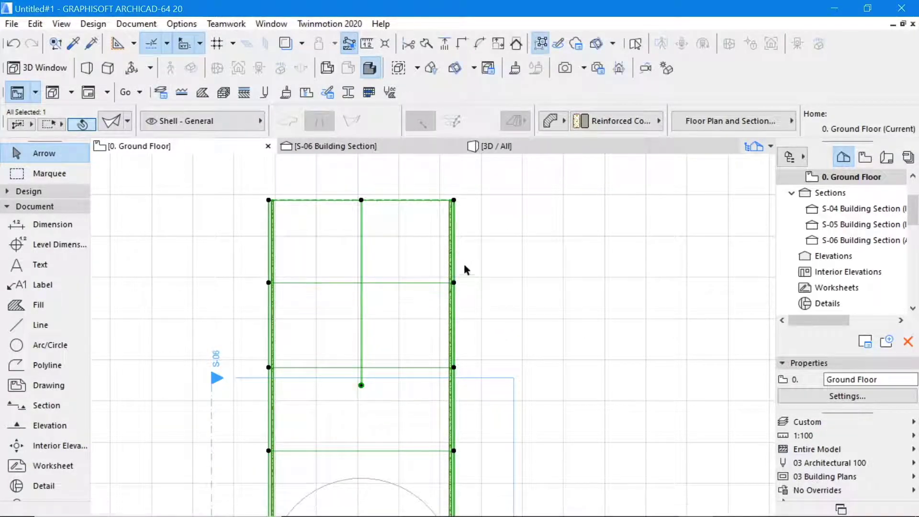
scroll(457, 256, "down", 2)
scroll(443, 245, "up", 2)
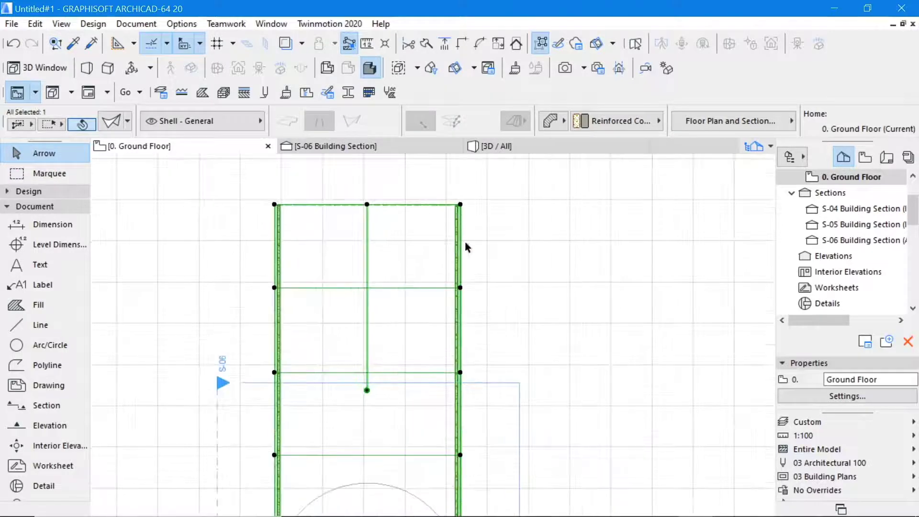
- Curve the shell's upper side segments into outward-bulging arcs
left_click(461, 243)
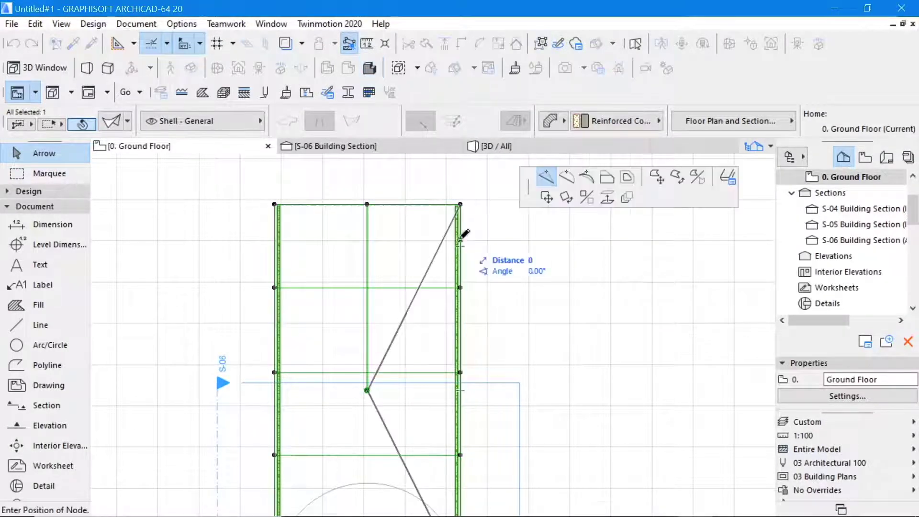
left_click(569, 181)
scroll(459, 258, "up", 4)
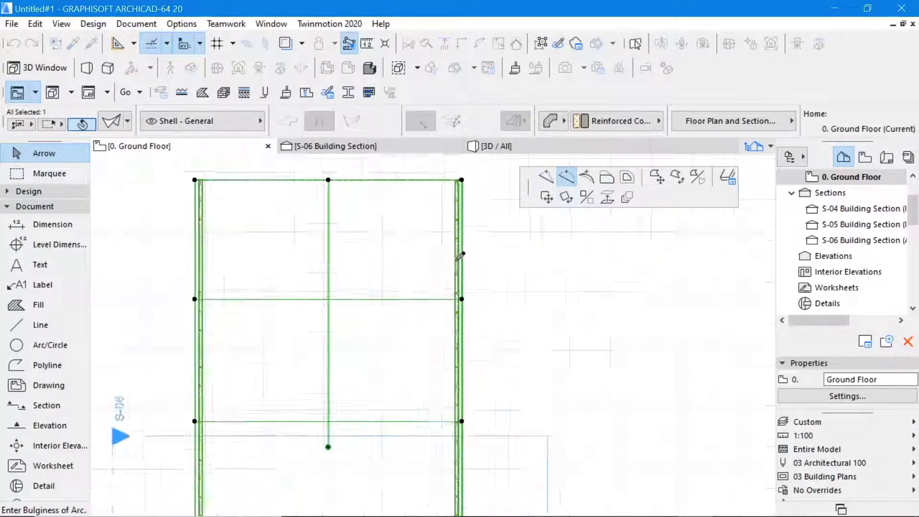
scroll(443, 247, "down", 4)
left_click(438, 246)
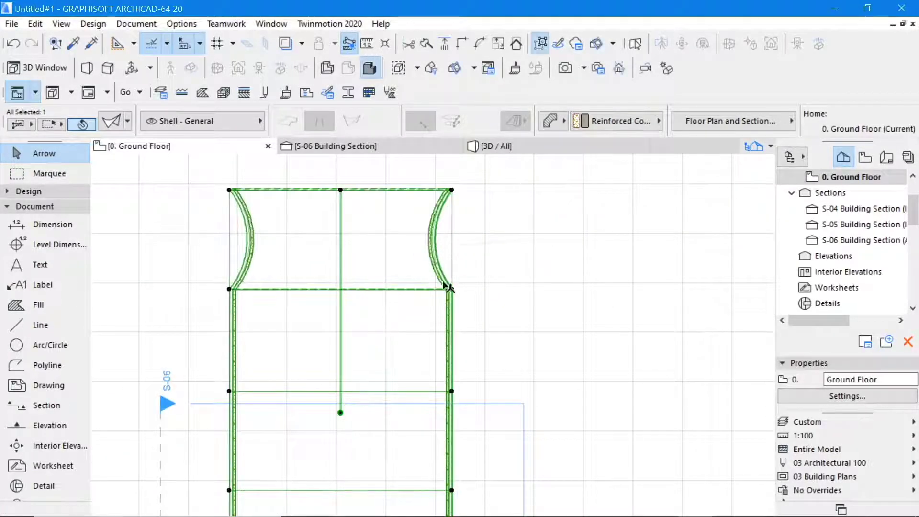
left_click(452, 335)
left_click(569, 405)
left_click(479, 331)
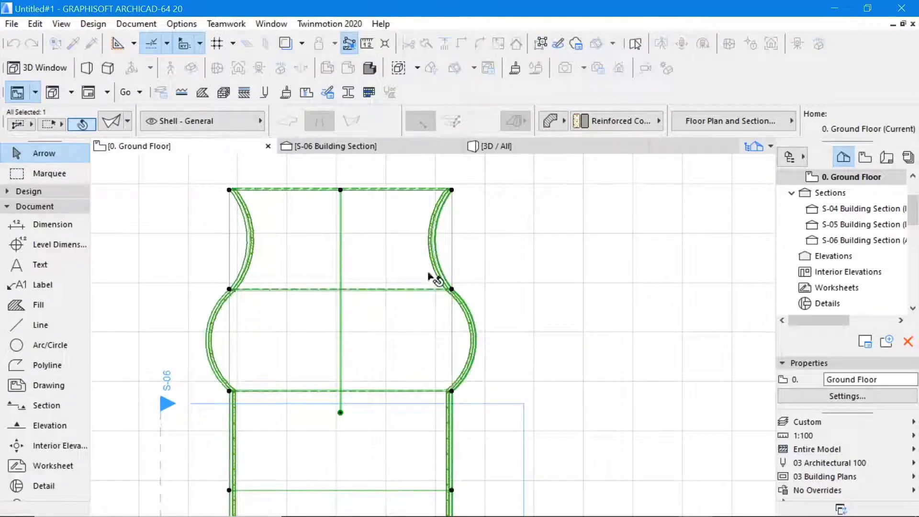
scroll(421, 253, "down", 3)
scroll(425, 302, "up", 3)
- Curve the lower side segments into inward and rounded arcs, then deselect the shell
left_click(441, 302)
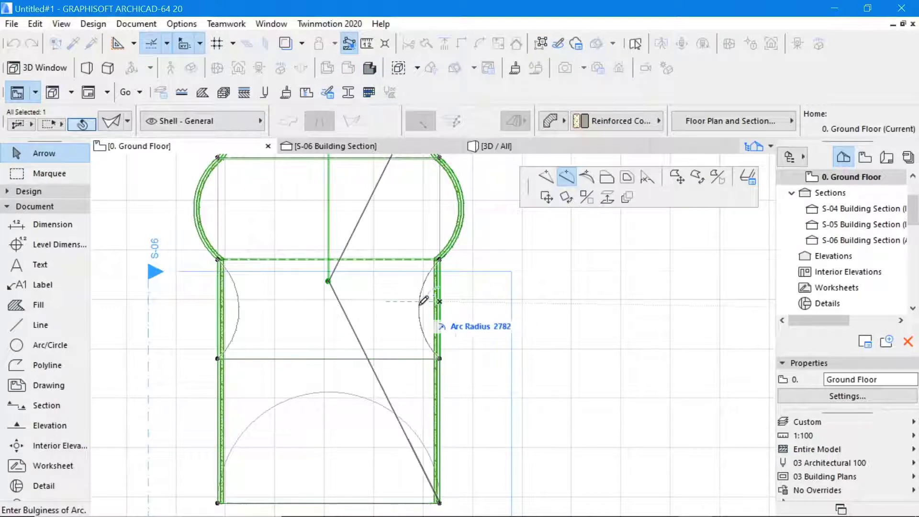
key("Escape")
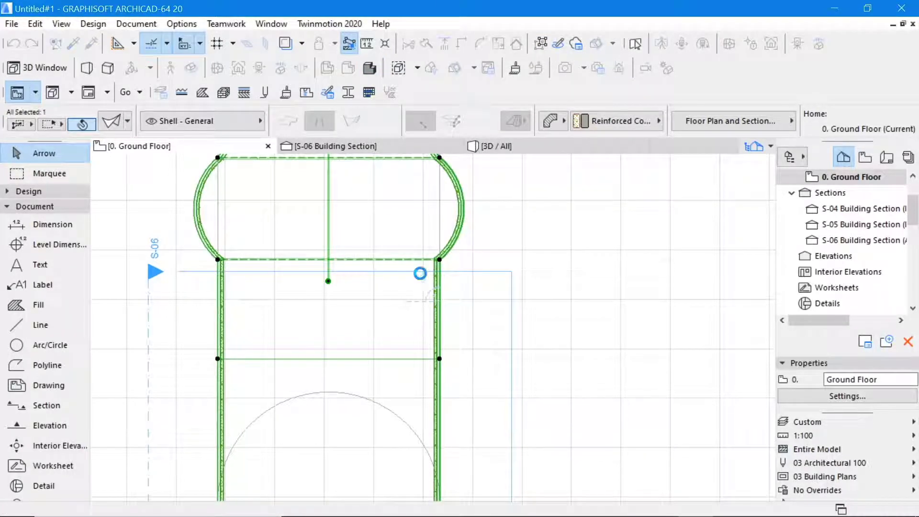
left_click(420, 274)
scroll(423, 277, "down", 4)
scroll(461, 316, "up", 3)
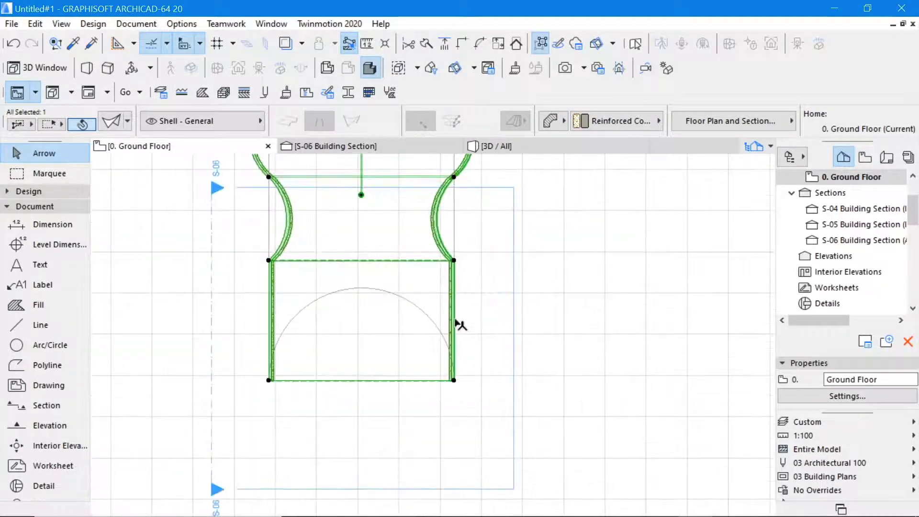
left_click(455, 321)
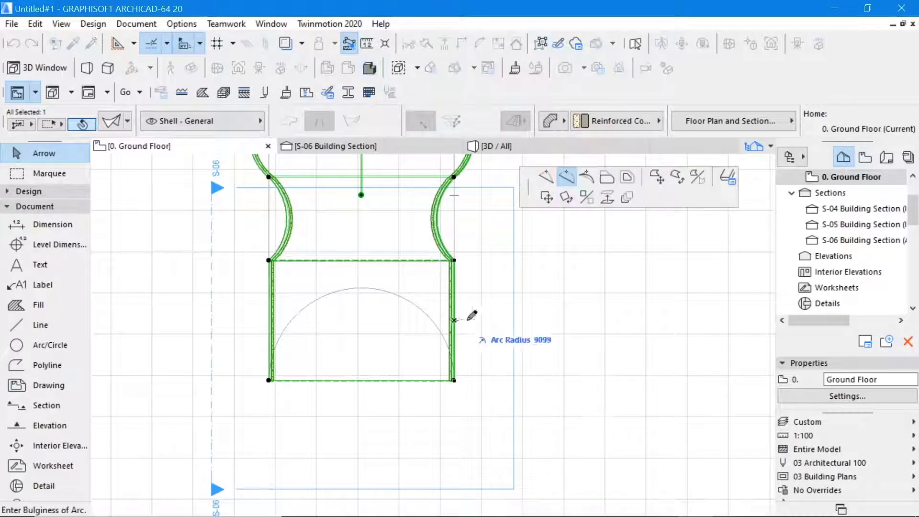
left_click(496, 319)
key("Escape")
- Select the section marker on the plan
scroll(530, 279, "down", 3)
scroll(530, 287, "down", 2)
left_click(524, 258)
- Move the section marker over the shell and extend its line down past the shell
left_click(526, 257)
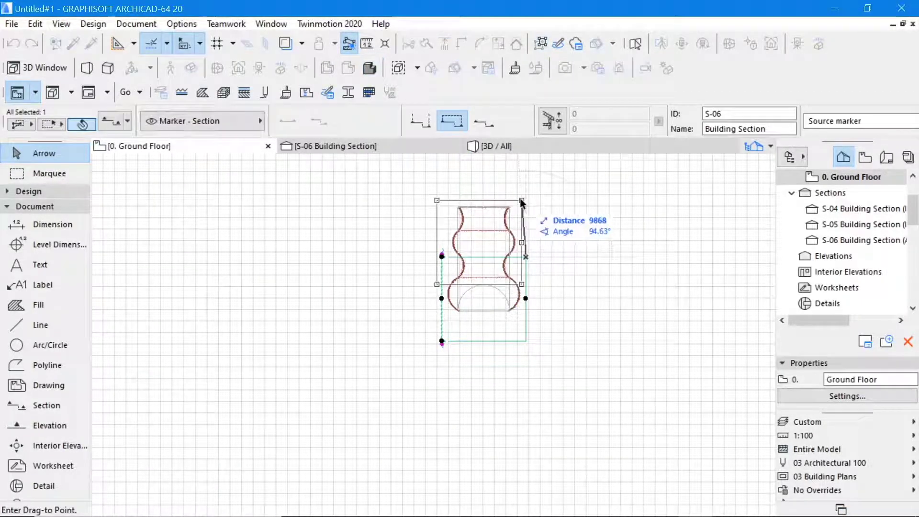
left_click(520, 200)
left_click(436, 286)
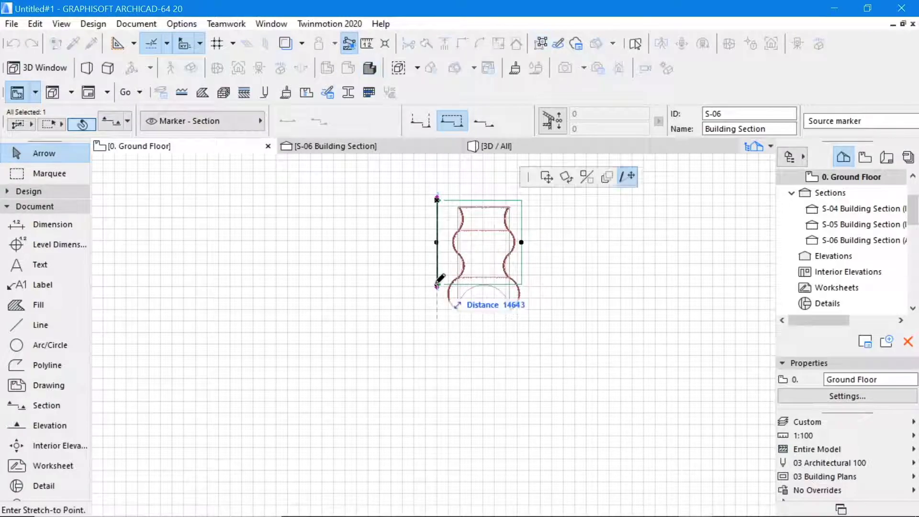
left_click(436, 324)
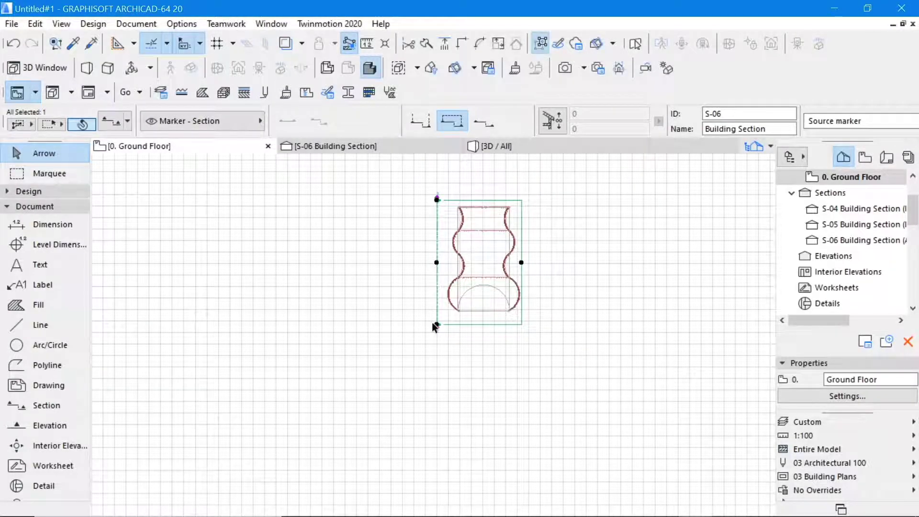
scroll(551, 270, "up", 2)
- Open the S-06 Building Section to check the wavy profile peaking near +6.000
right_click(543, 272)
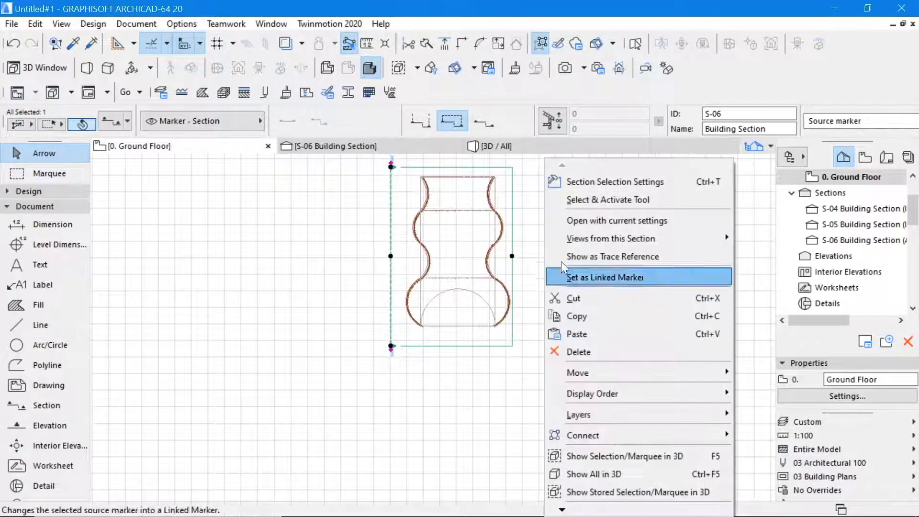
left_click(594, 220)
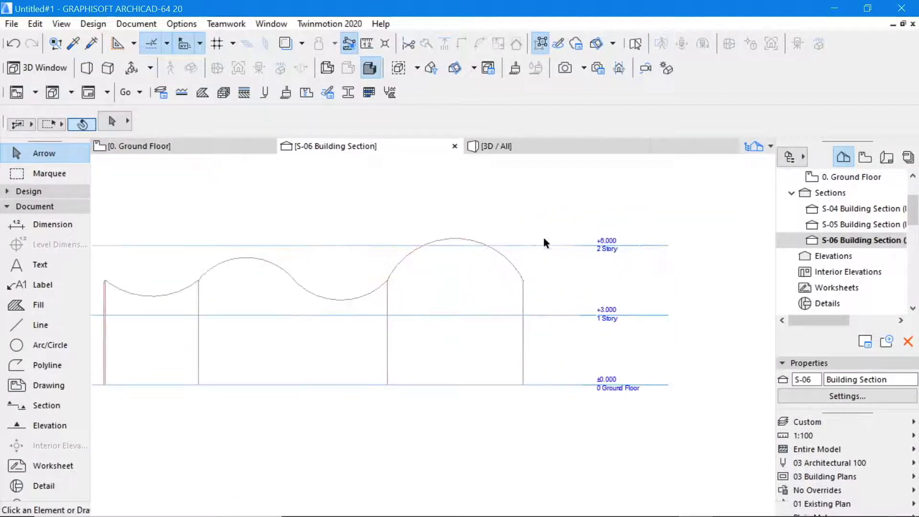
scroll(515, 248, "up", 2)
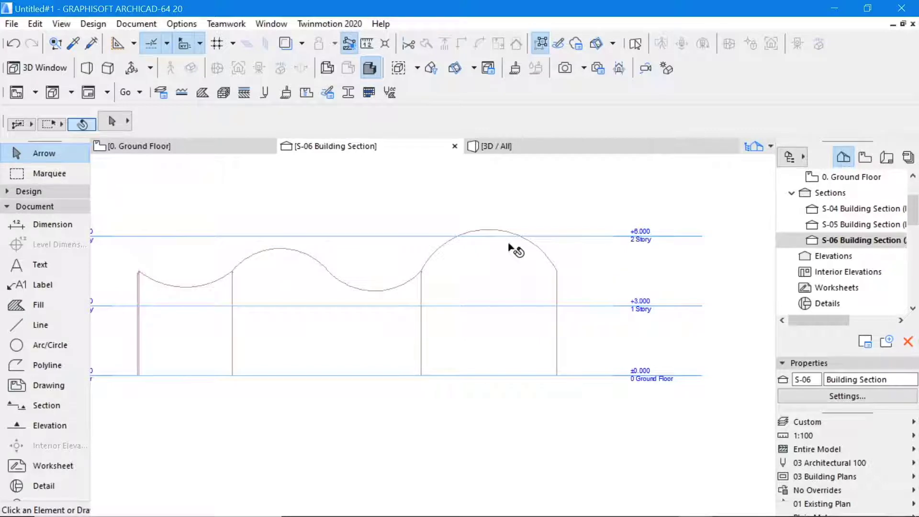
scroll(507, 243, "down", 2)
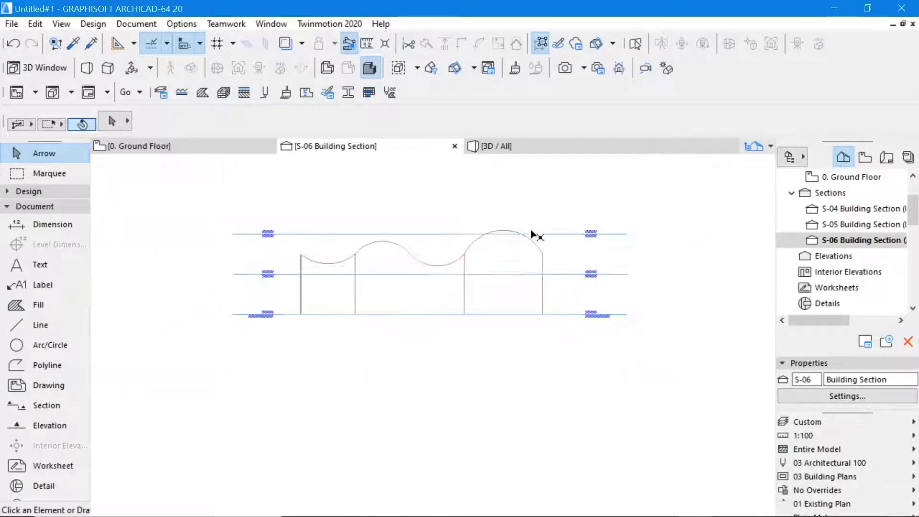
- Return to the Ground Floor plan, clear the section marker, and expand the Design tools
left_click(166, 147)
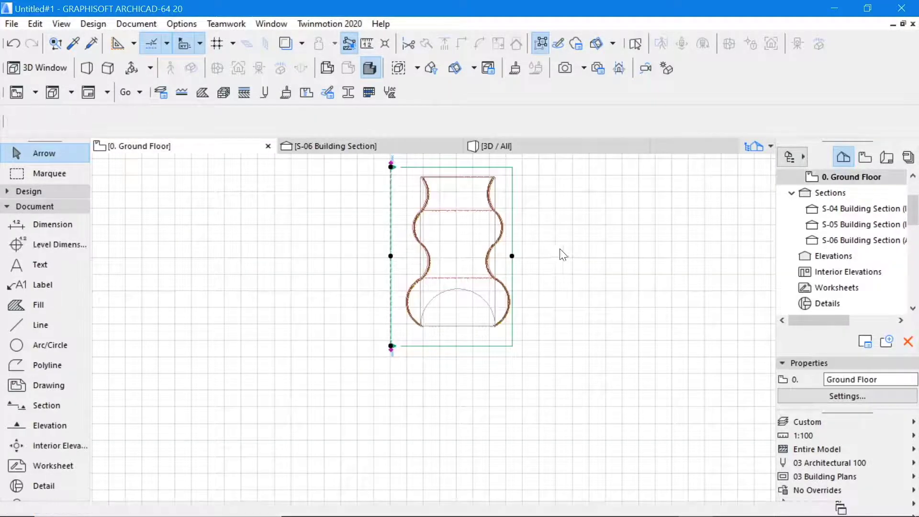
left_click(502, 250)
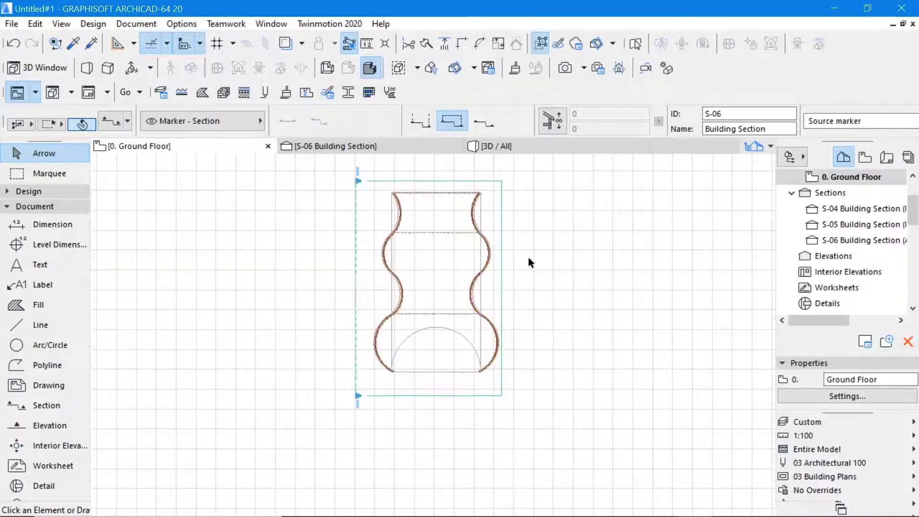
left_click(528, 255)
left_click(29, 191)
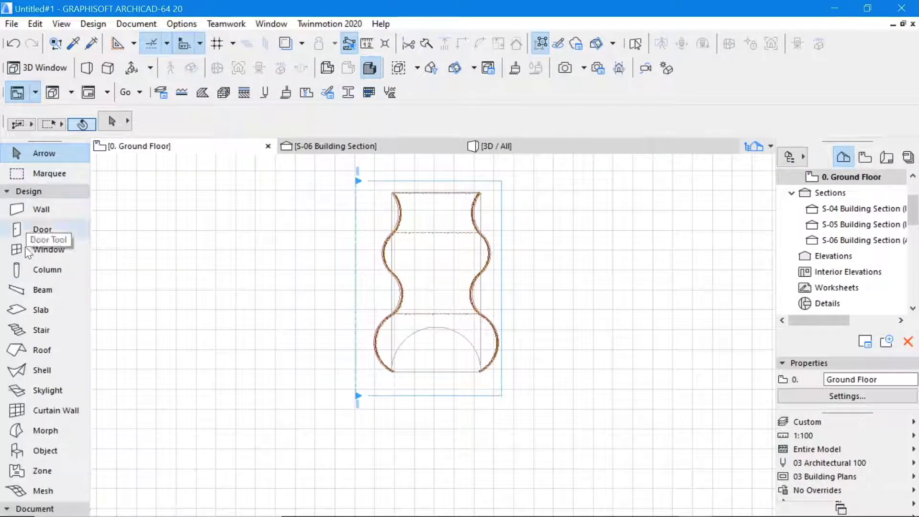
- Draw a rectangular concrete slab enclosing the whole shell
left_click(29, 310)
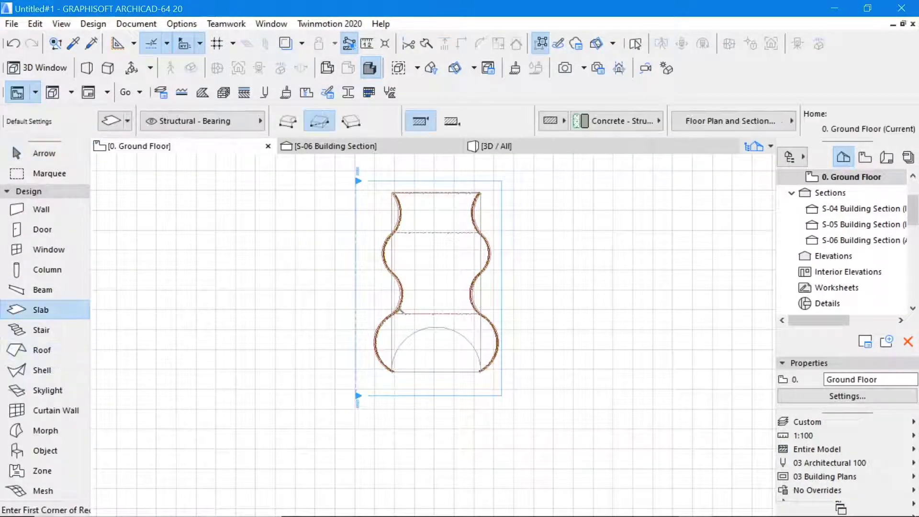
left_click(350, 205)
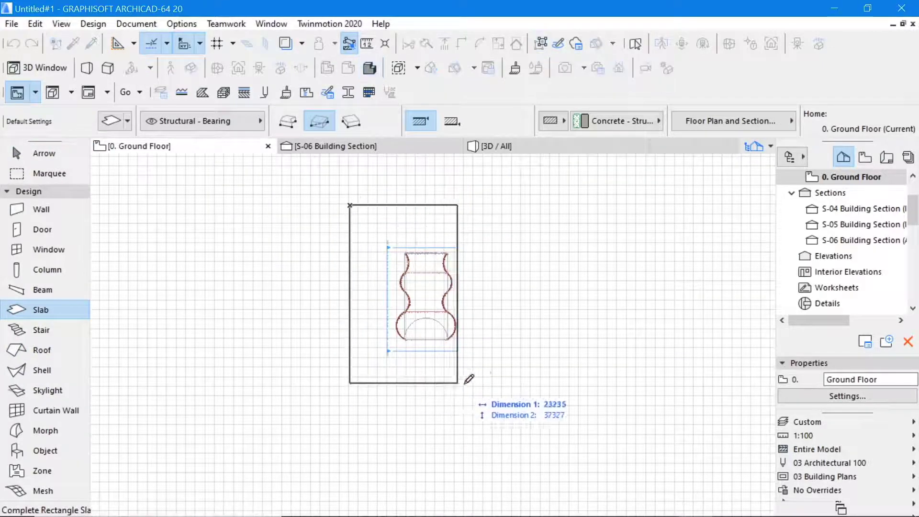
left_click(493, 393)
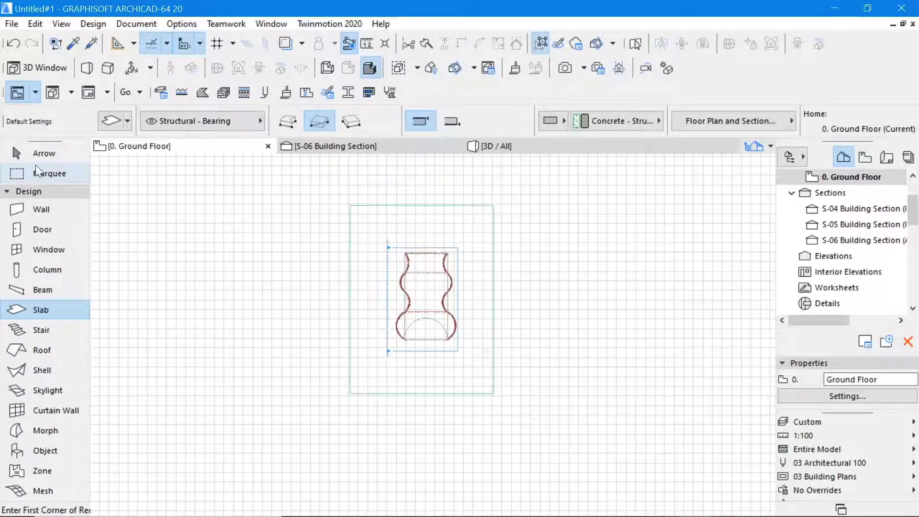
left_click(29, 153)
left_click(363, 225)
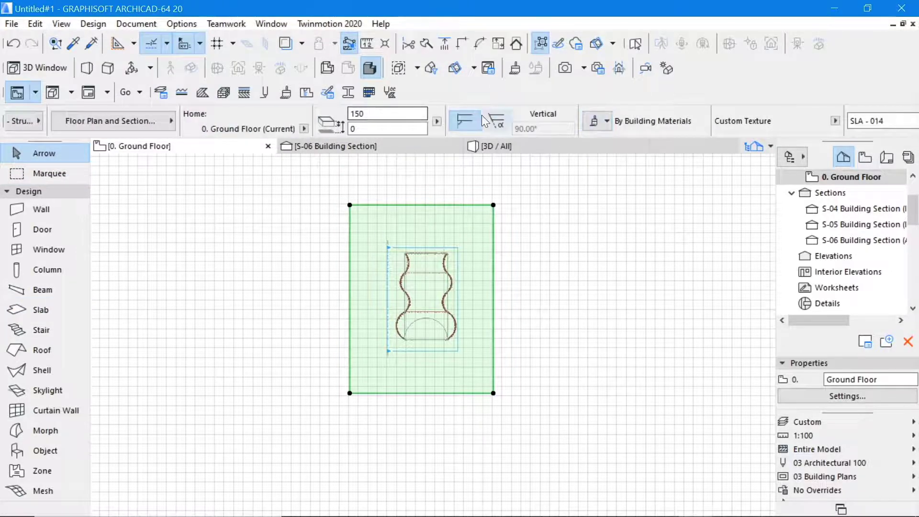
scroll(372, 121, "up", 3)
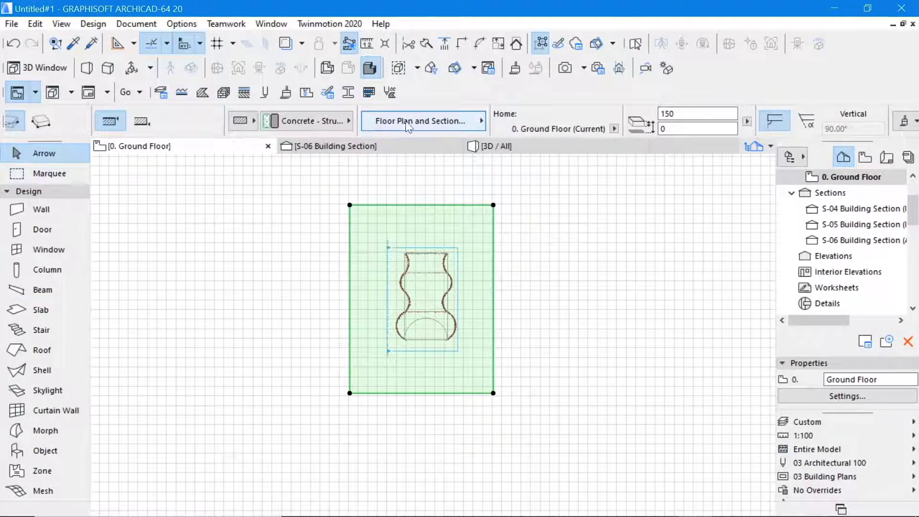
scroll(541, 201, "down", 2)
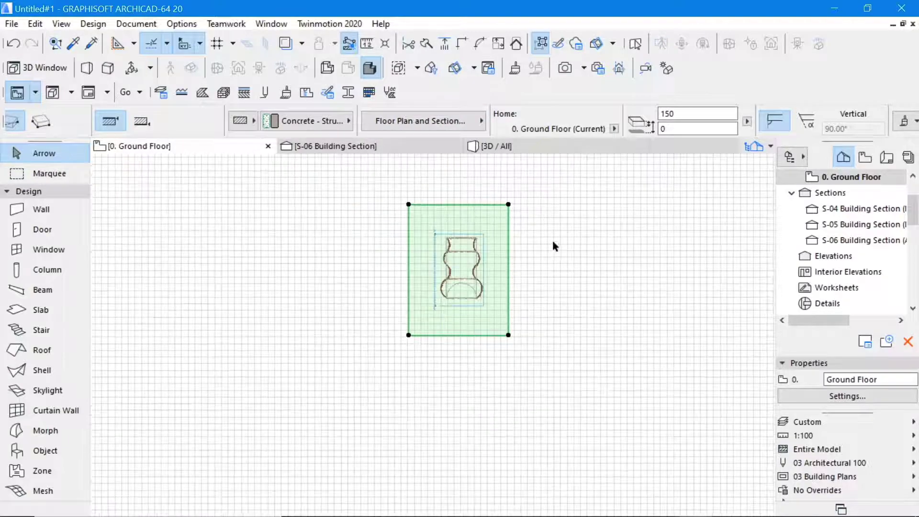
left_click(549, 253)
- Marquee the shell and slab area and bring up its context menu
left_click(50, 173)
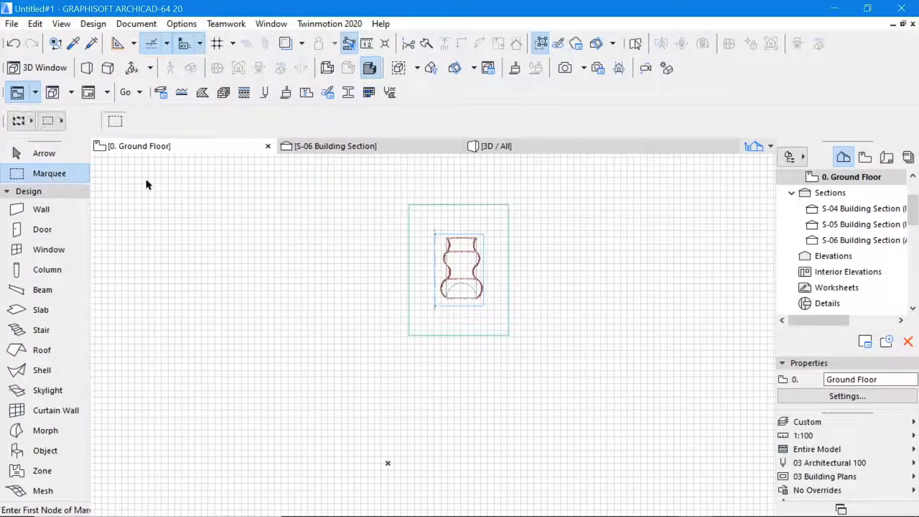
left_click(384, 185)
left_click(519, 349)
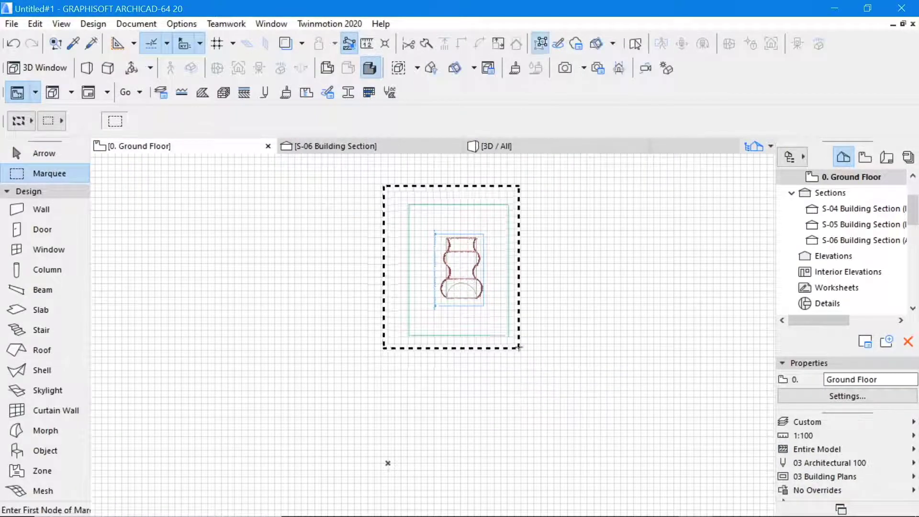
right_click(567, 268)
- Show the marqueed area in 3D and orbit from the arched opening round to the domed bulges
left_click(613, 450)
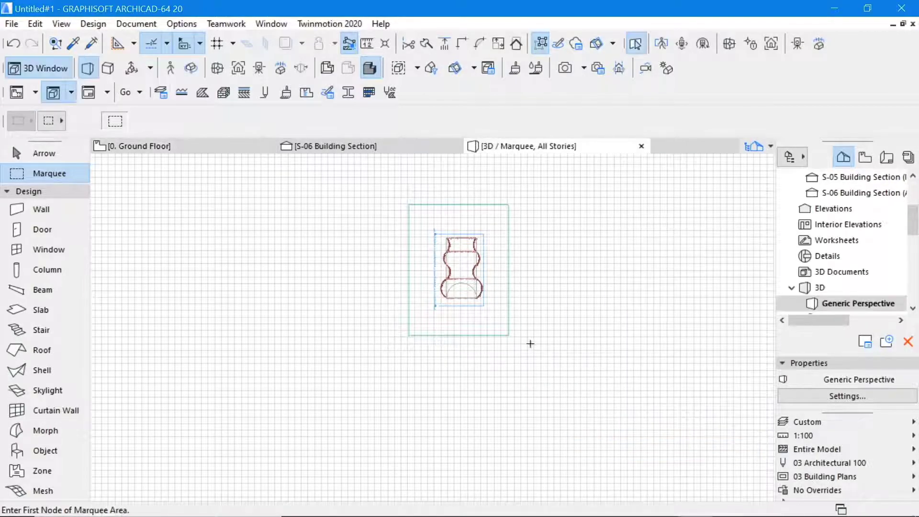
left_click(192, 68)
left_click_drag(237, 289, 434, 368)
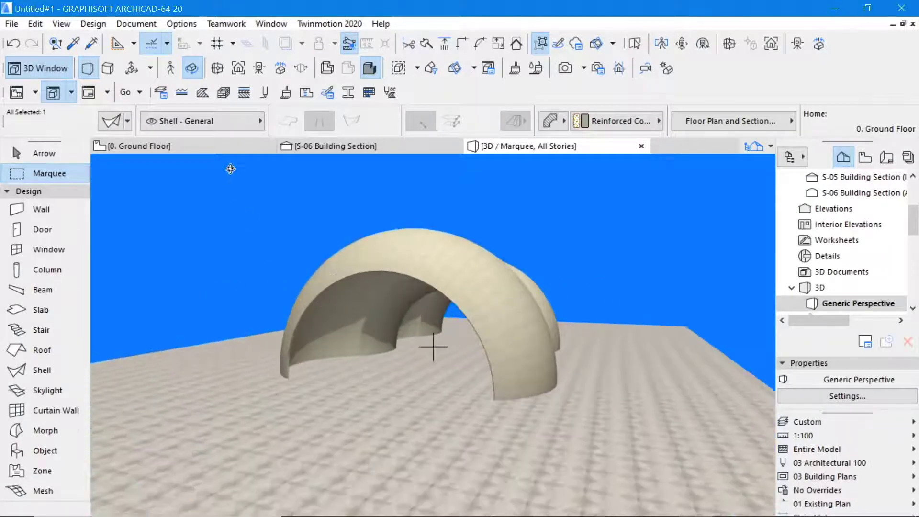
left_click_drag(229, 170, 636, 276)
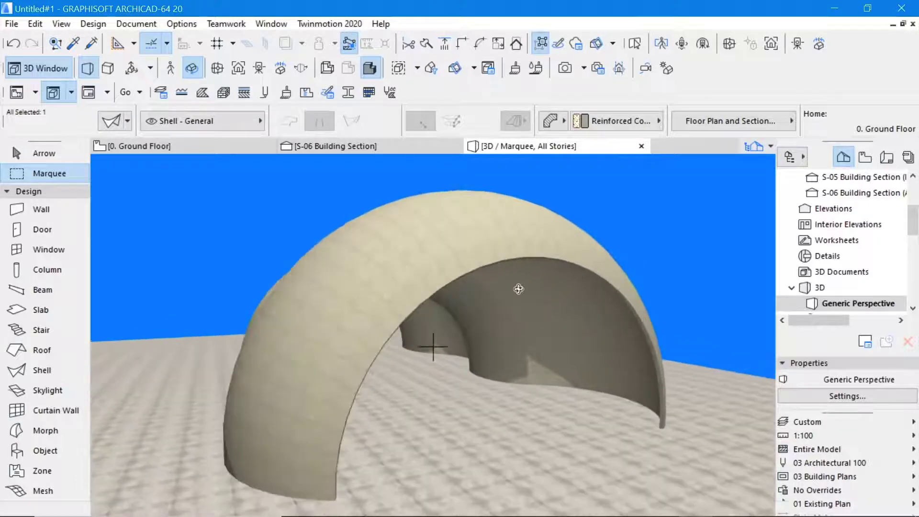
left_click_drag(519, 288, 498, 335)
mouse_move(510, 285)
left_mouse_down()
mouse_move(561, 312)
mouse_move(493, 252)
mouse_move(524, 287)
left_mouse_up()
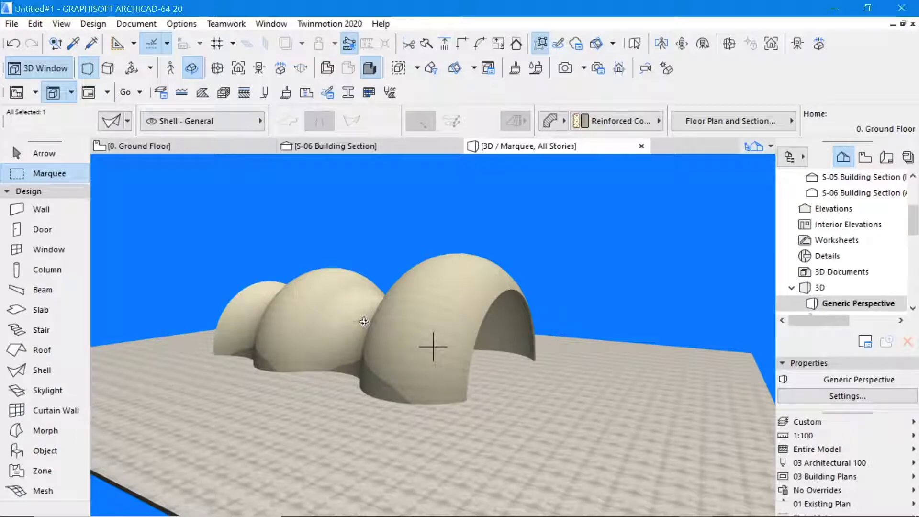
- On the Ground Floor plan, drag a copy of the shell 18000 to the left at 180°
left_click(134, 146)
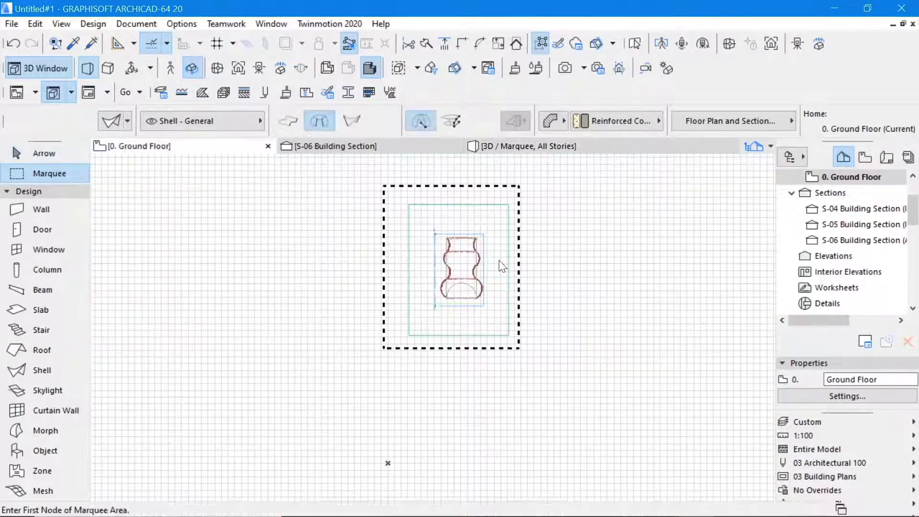
left_click(44, 154)
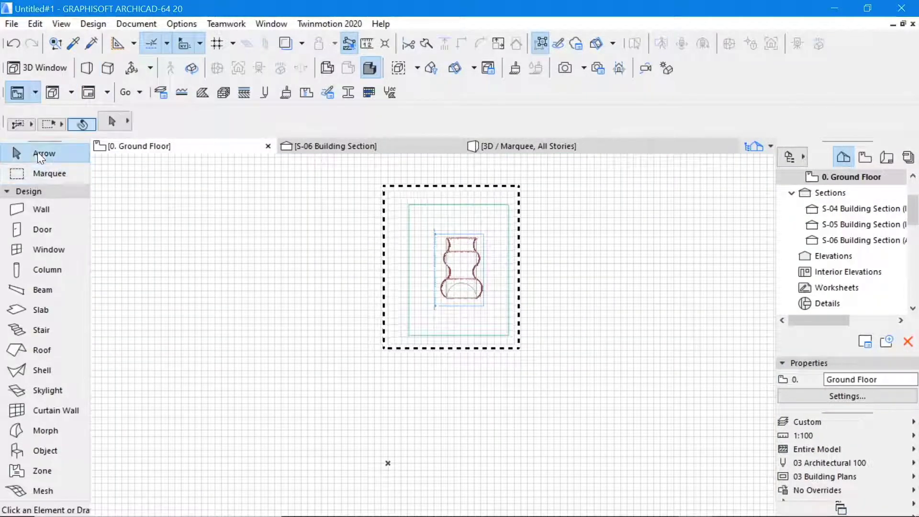
left_click(486, 254)
right_click(580, 228)
mouse_move(625, 338)
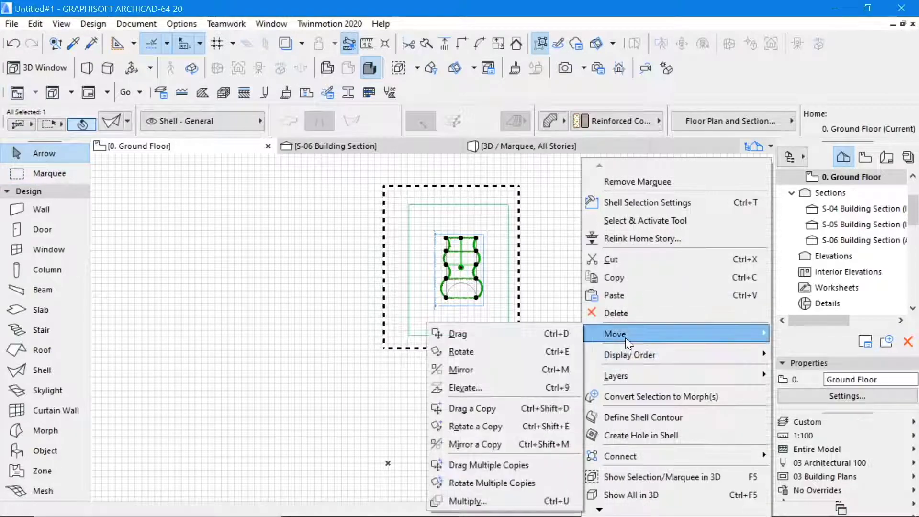
left_click(470, 407)
scroll(476, 298, "up", 5)
left_click(479, 301)
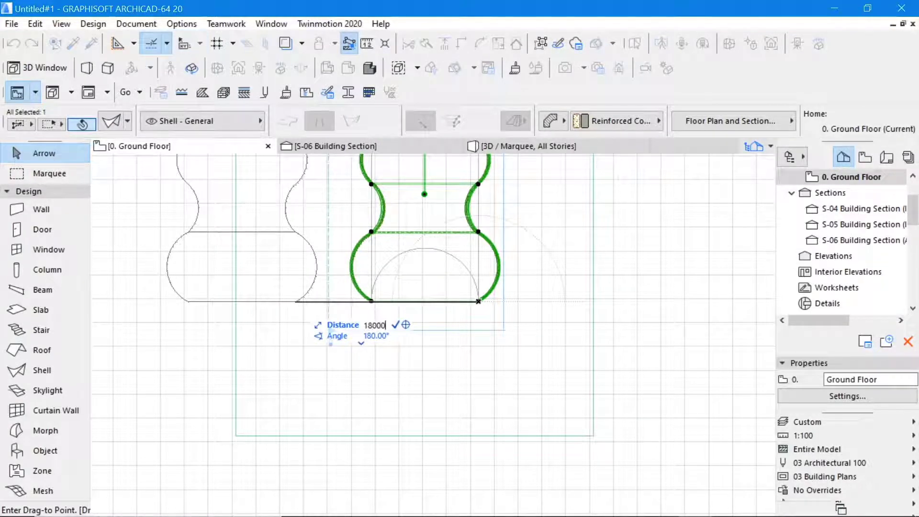
key("Return")
scroll(263, 304, "down", 5)
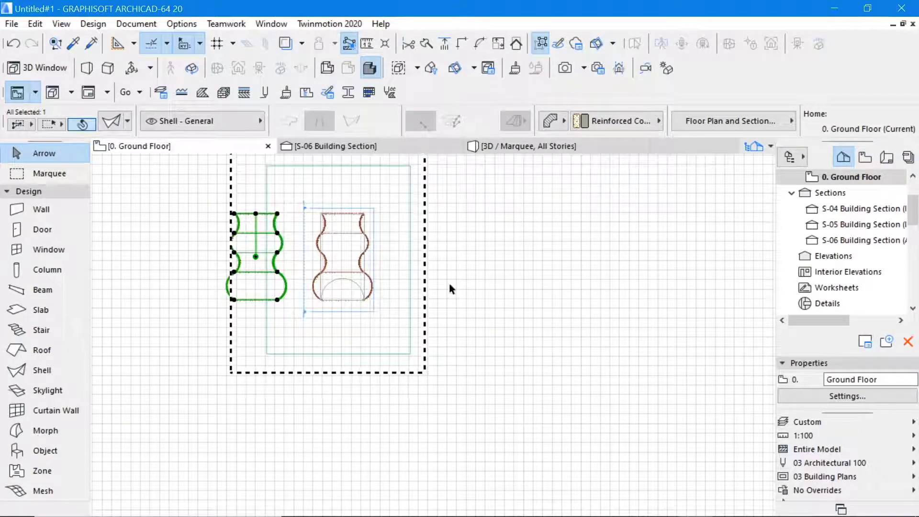
left_click(446, 287)
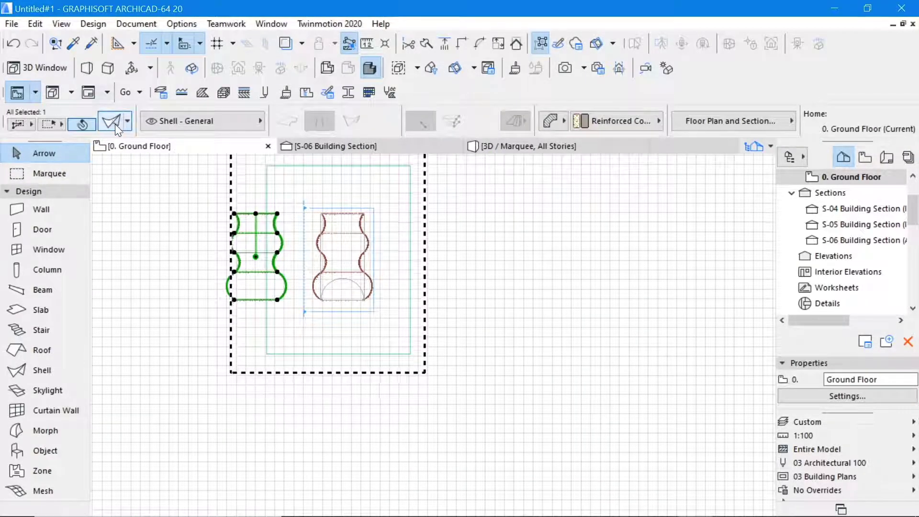
- Override all three surfaces of the copied shell with Glass - Blue
left_click(114, 122)
left_click(326, 301)
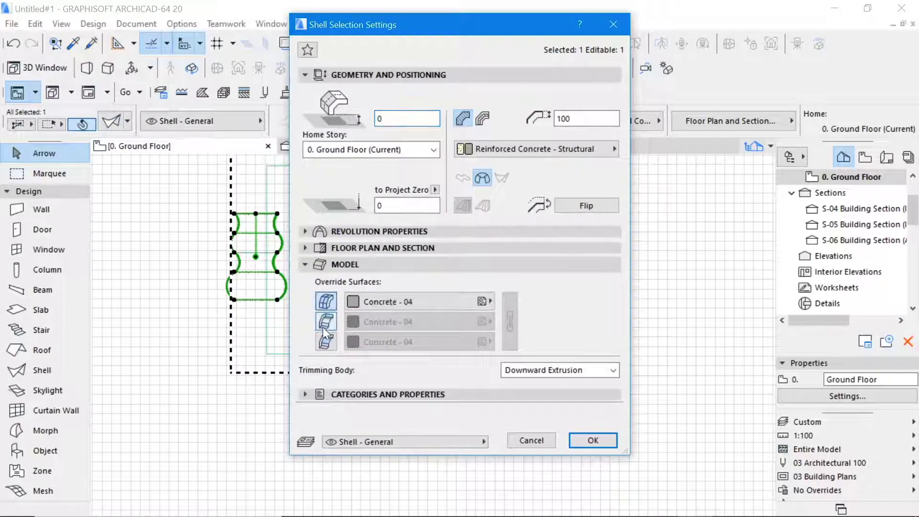
left_click(326, 321)
left_click(326, 342)
left_click(439, 302)
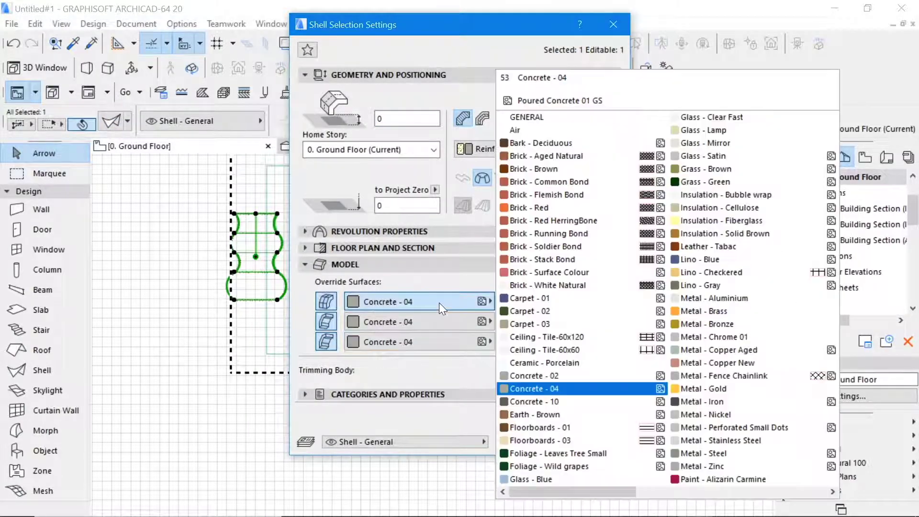
scroll(566, 312, "down", 5)
scroll(566, 311, "up", 5)
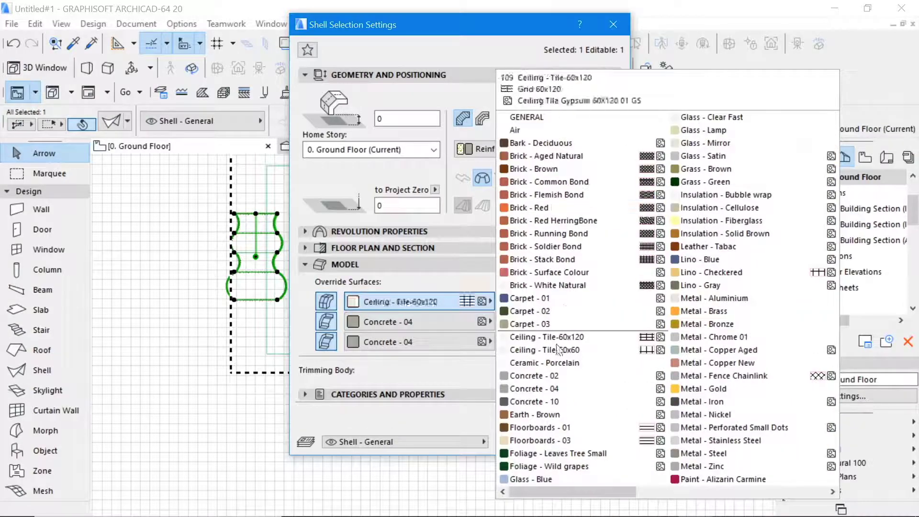
left_click(542, 478)
left_click(510, 322)
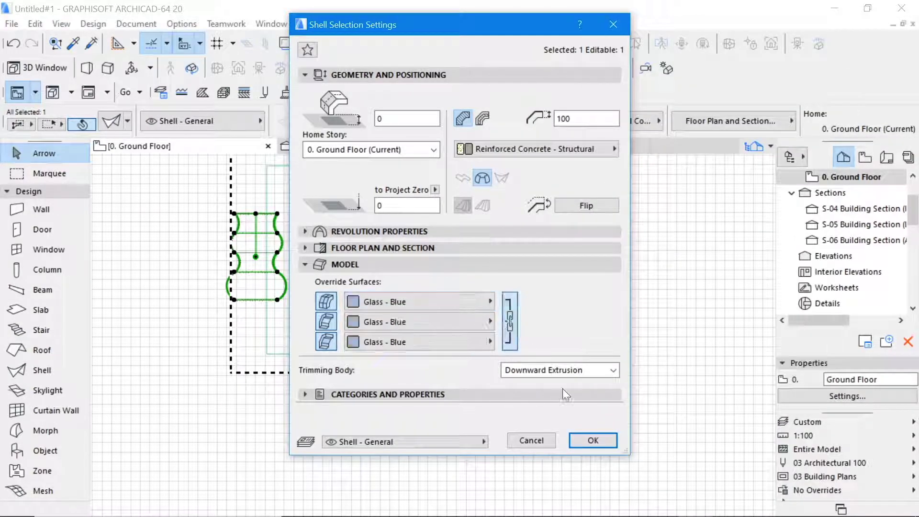
left_click(592, 440)
left_click(569, 306)
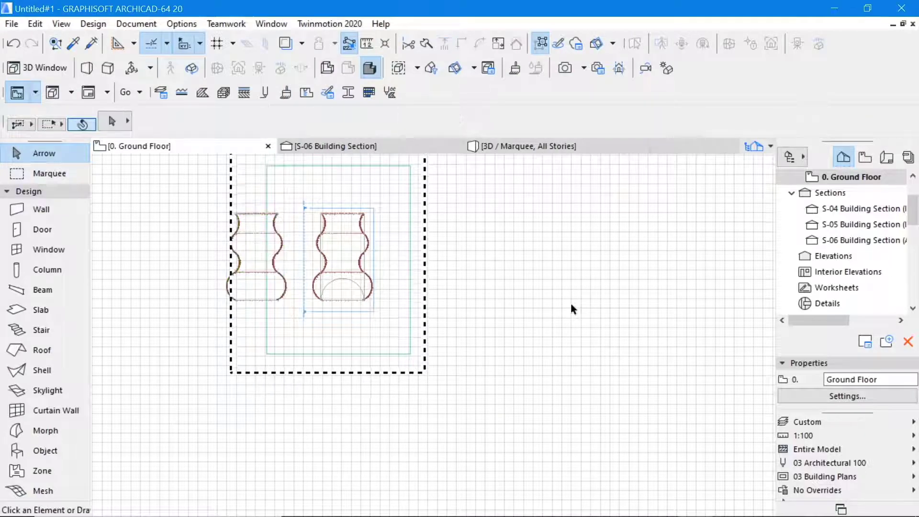
- Select the original shell and open its Shell Selection Settings
scroll(316, 280, "up", 5)
left_click(362, 265)
left_click(113, 123)
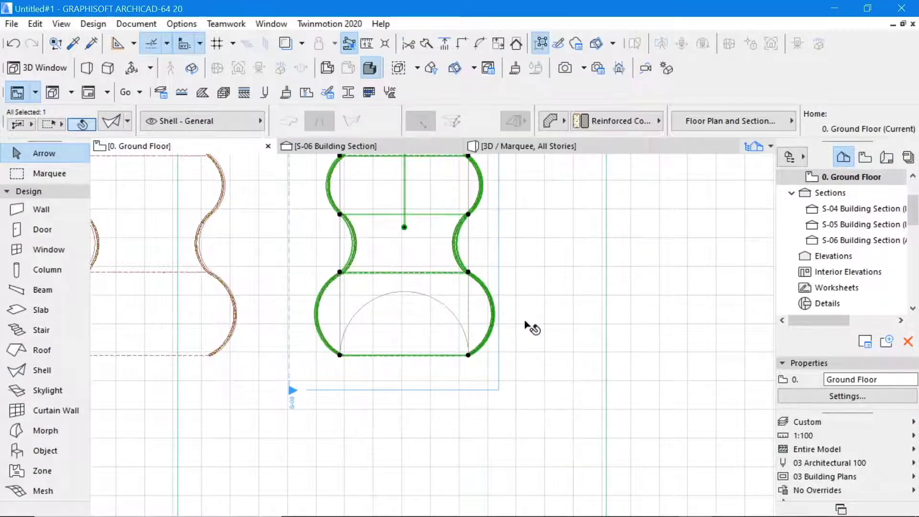
scroll(528, 325, "down", 4)
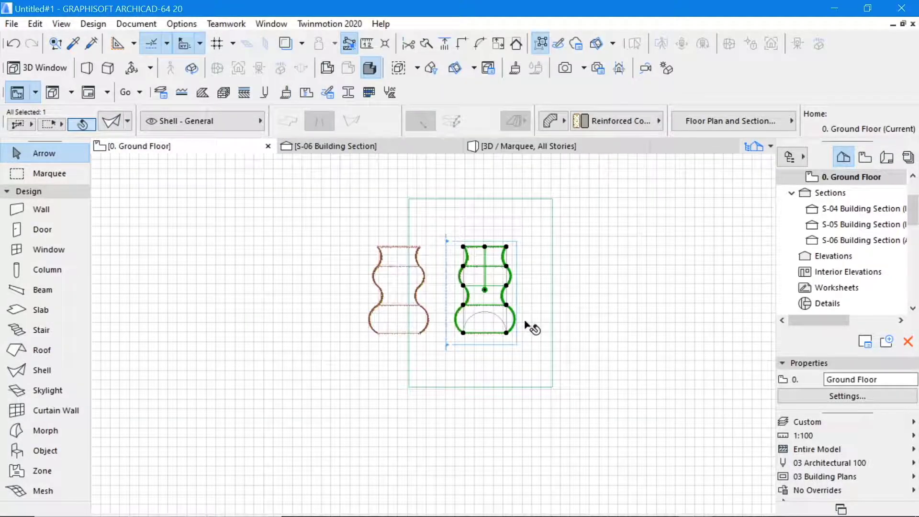
- Draw a thin rectangular strip slab across the right vase-shaped wall
left_click(588, 280)
scroll(488, 302, "up", 2)
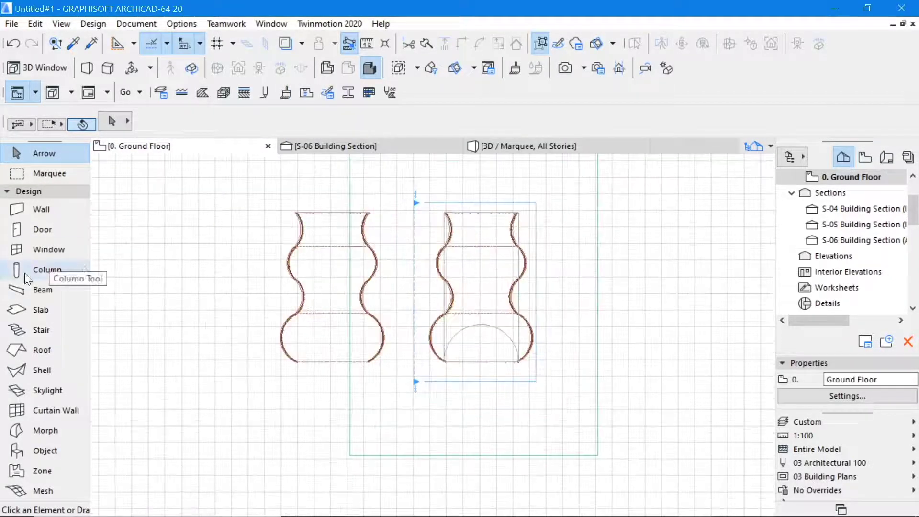
left_click(25, 310)
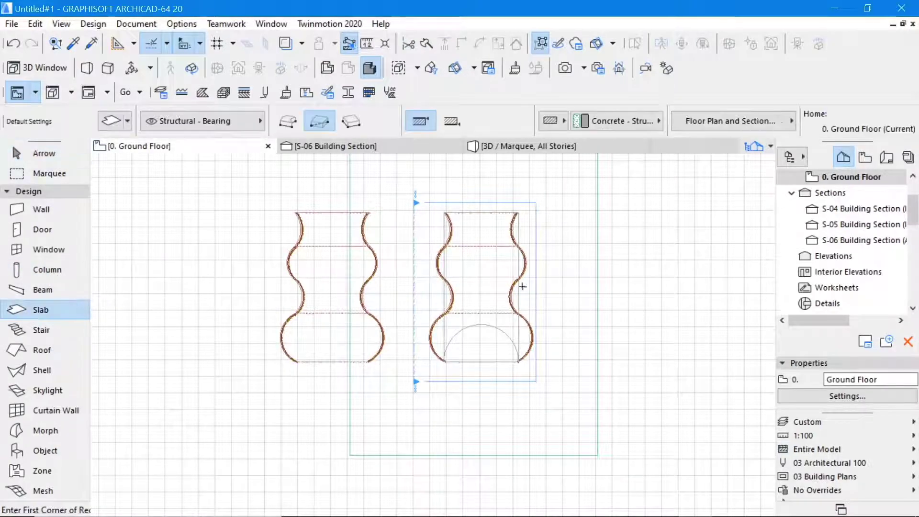
scroll(464, 215, "up", 2)
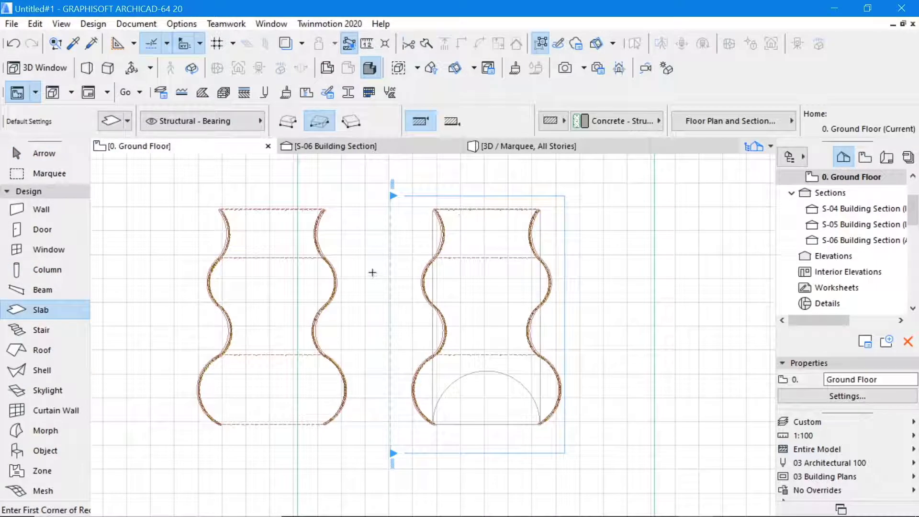
left_click(373, 273)
left_click(585, 290)
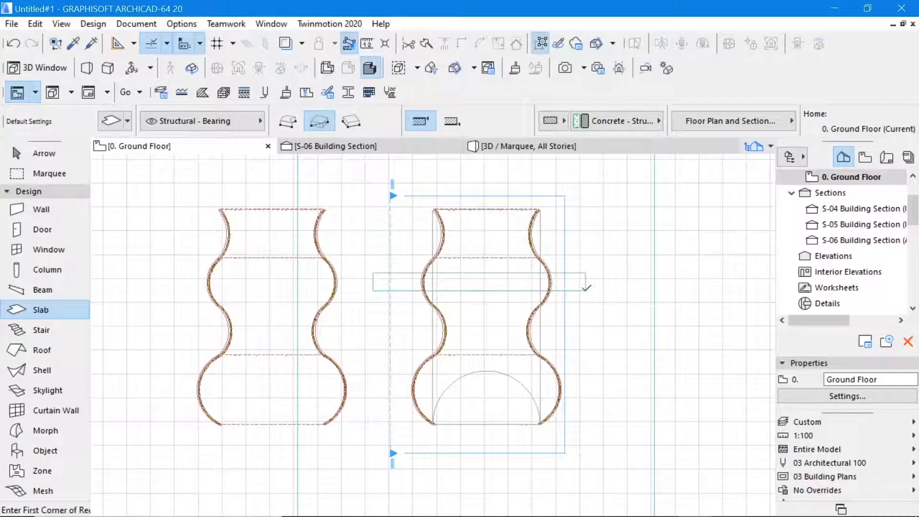
- Offset the strip slab's right edge by 6
left_click(34, 152)
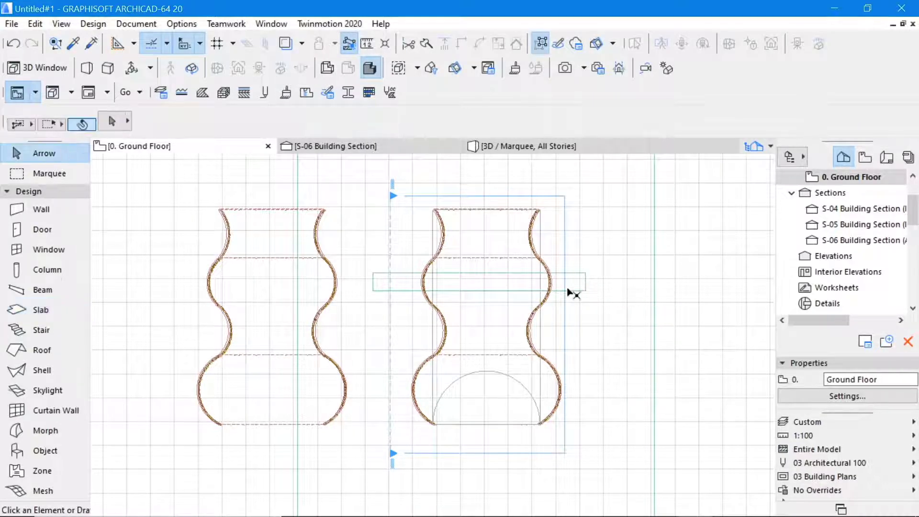
scroll(519, 275, "up", 2)
left_click(639, 273)
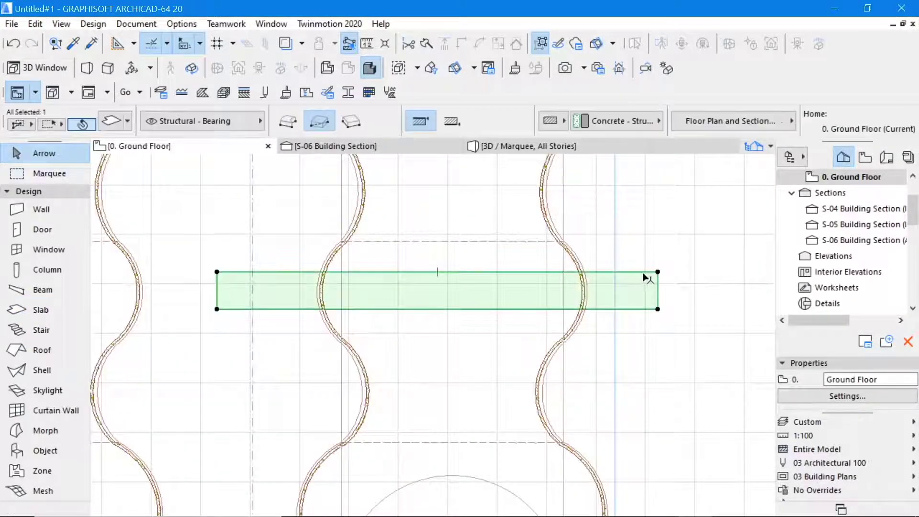
left_click(639, 273)
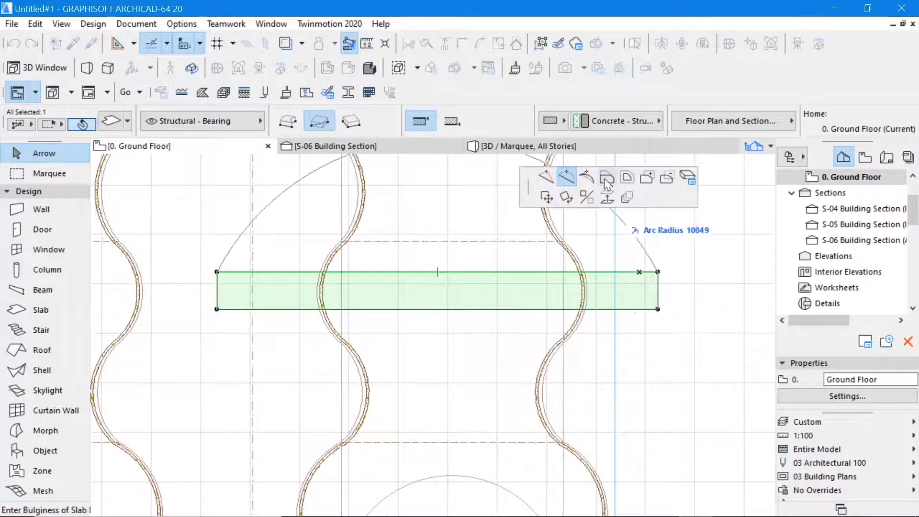
left_click(608, 177)
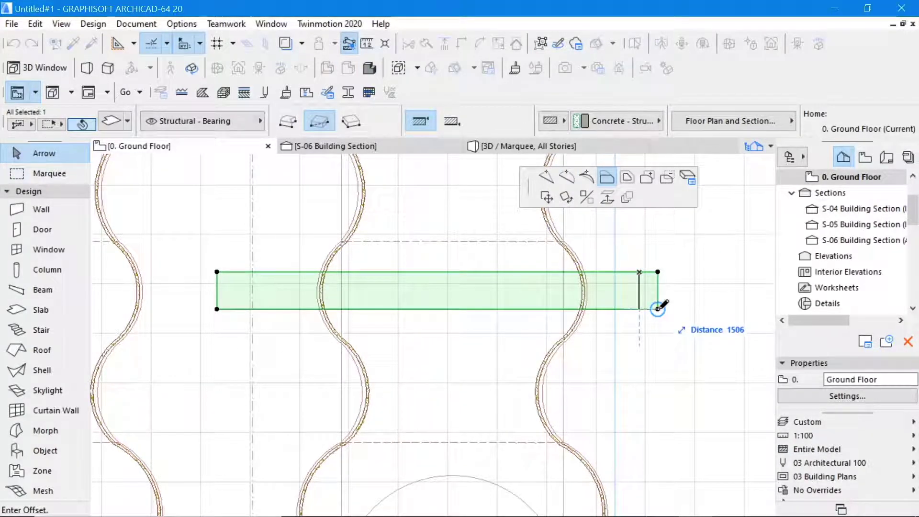
type("6")
key("Return")
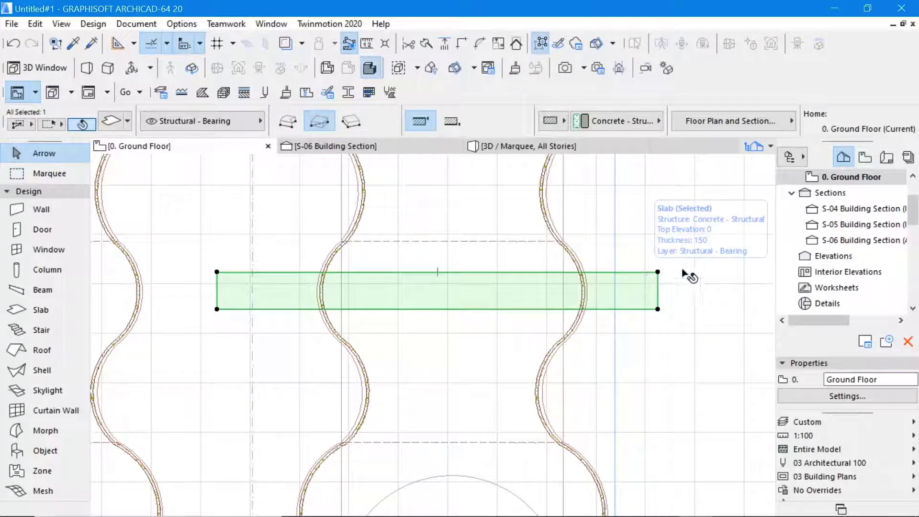
scroll(559, 287, "up", 3)
scroll(622, 220, "down", 5)
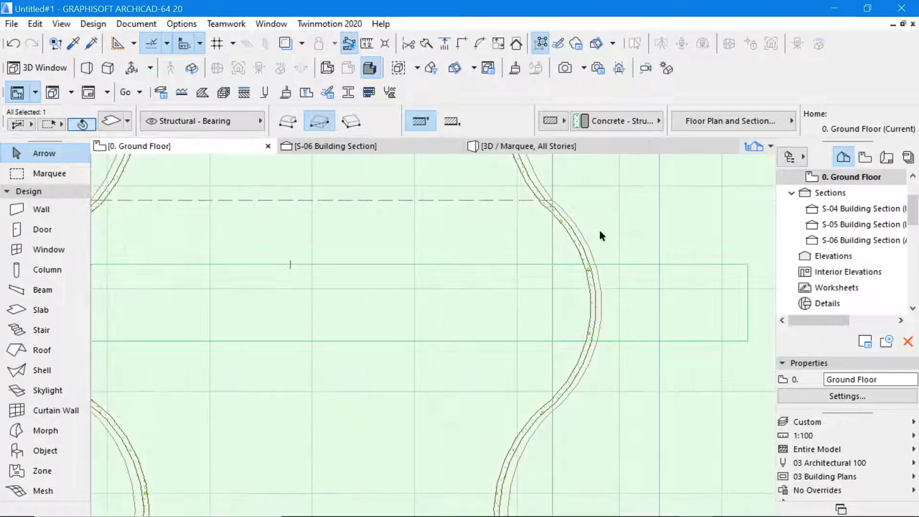
key("Escape")
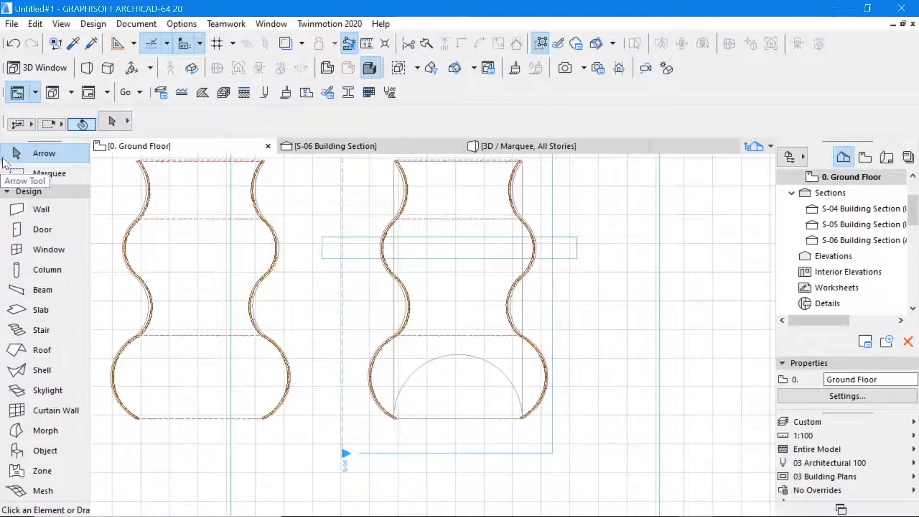
- Draw a full circle centred on the right vase's upper curve
left_click(9, 190)
left_click(21, 344)
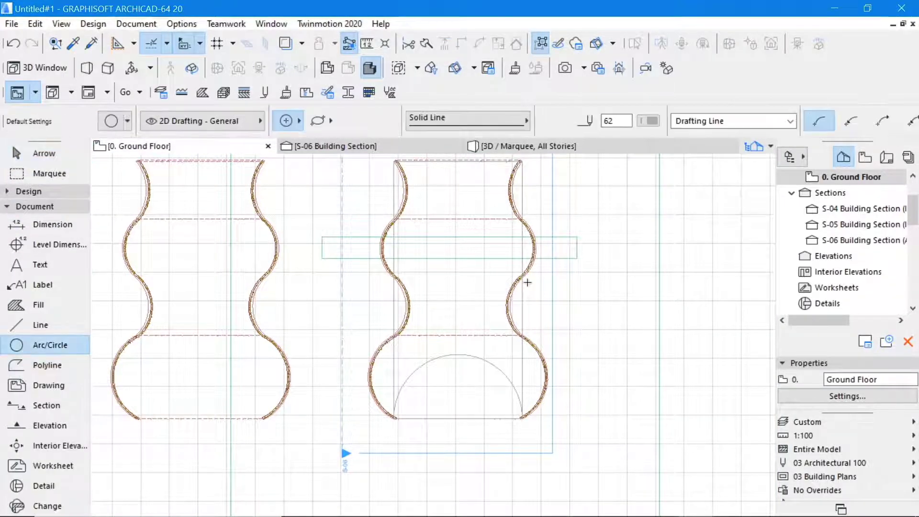
scroll(532, 248, "up", 3)
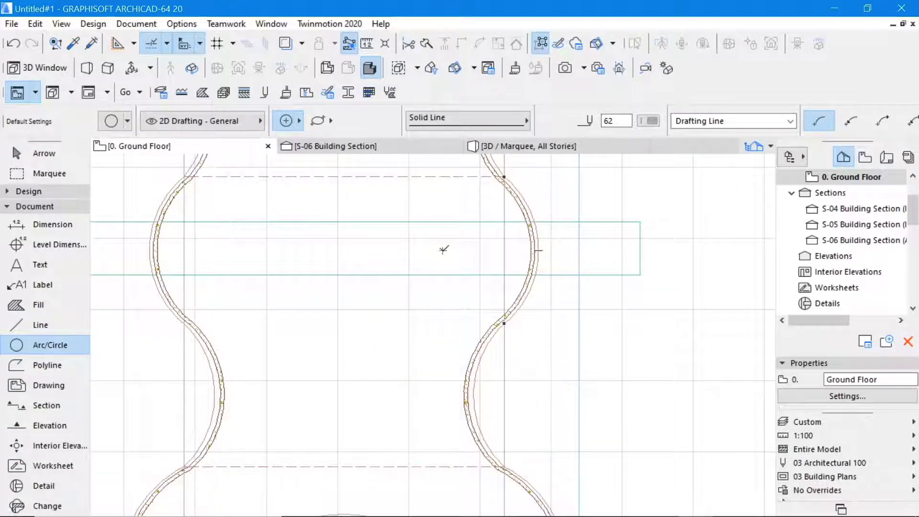
left_click(443, 250)
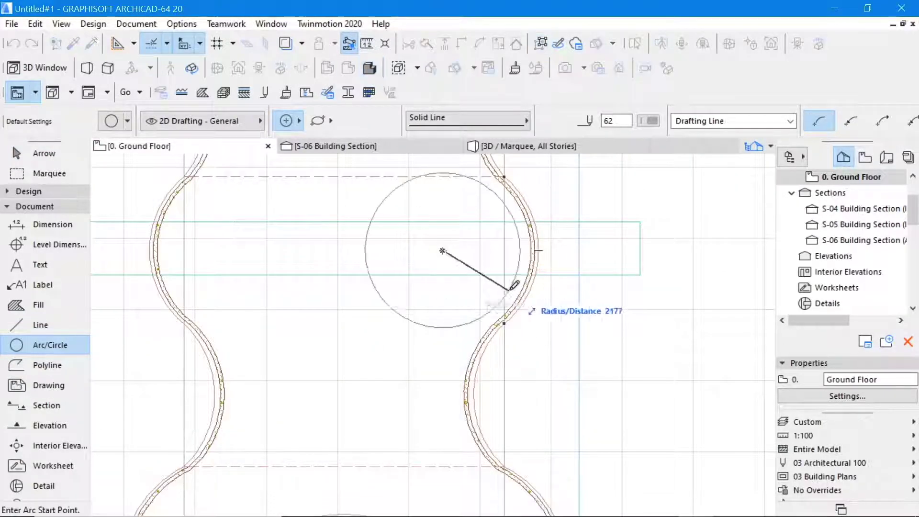
left_click(547, 247)
left_click(546, 247)
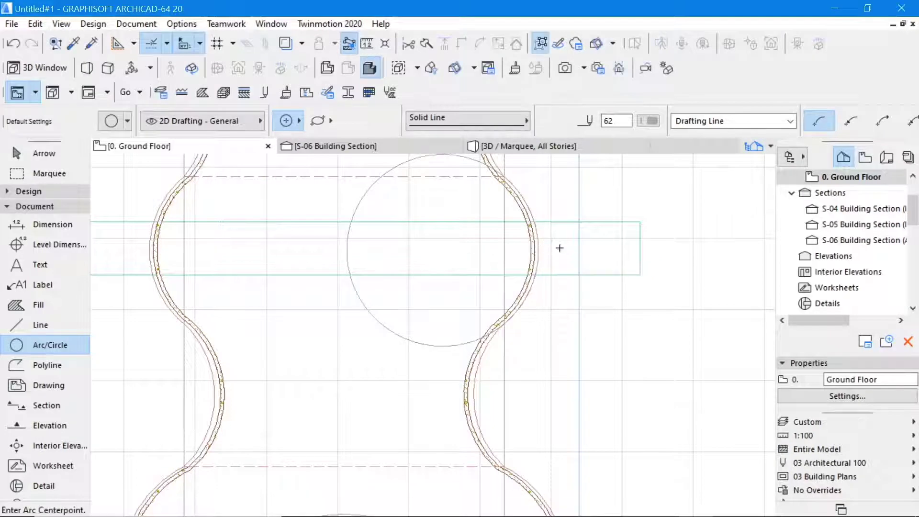
- Move the strip slab to a new position across the vase
left_click(55, 152)
left_click(611, 221)
scroll(622, 238, "down", 2)
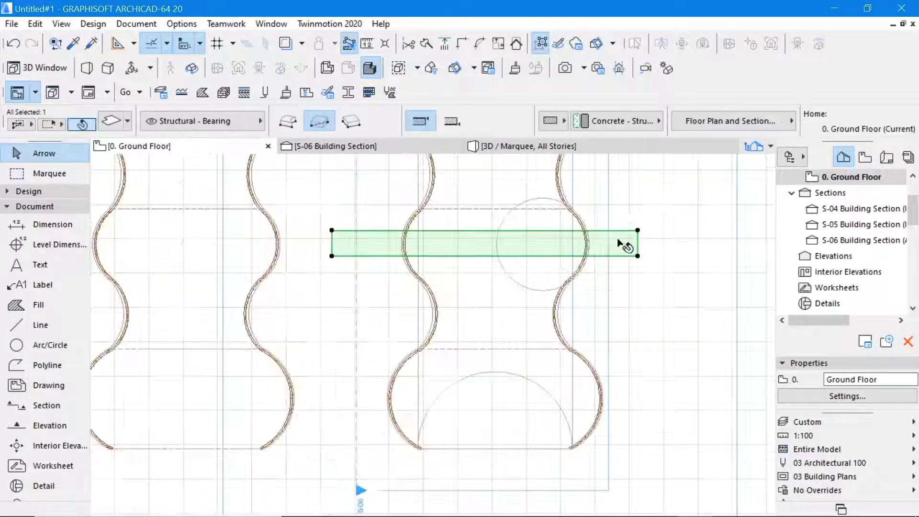
scroll(335, 240, "up", 2)
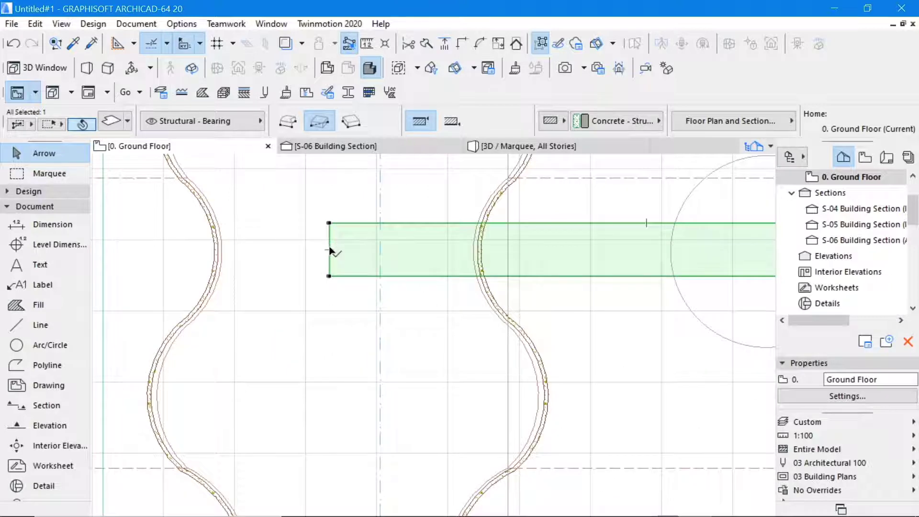
left_click(329, 249)
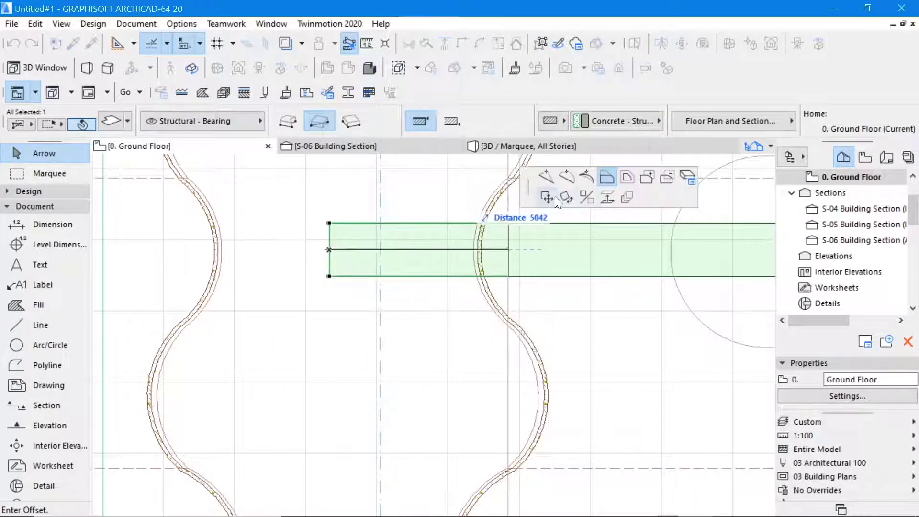
left_click(552, 197)
scroll(380, 243, "down", 3)
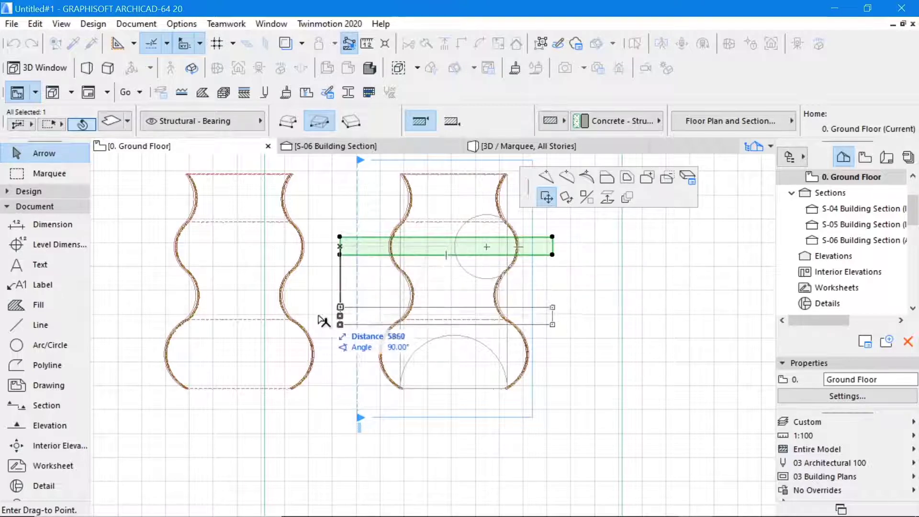
left_click(487, 249)
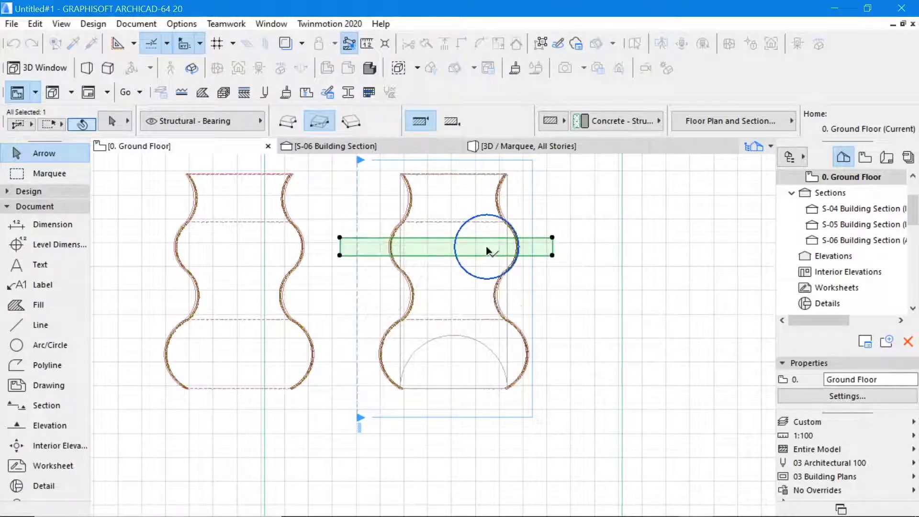
left_click(680, 225)
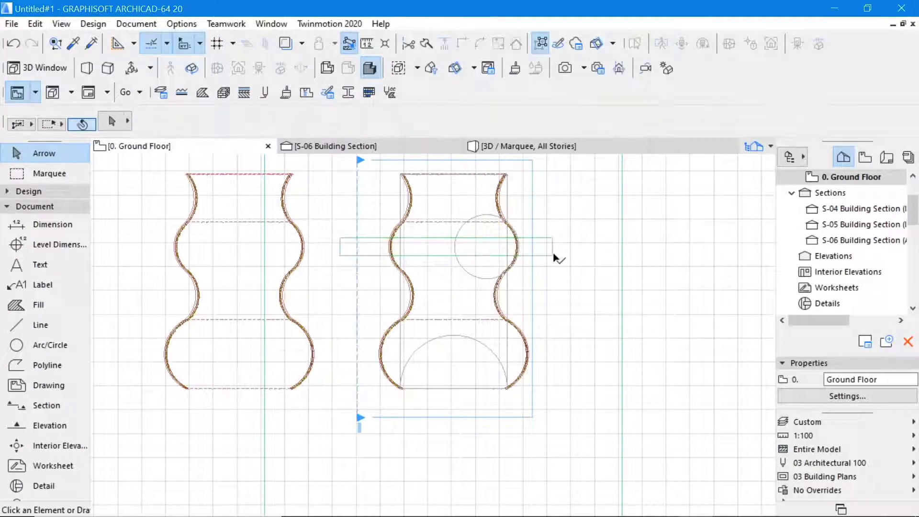
- Drag a copy of the strip slab down to the vase's base
left_click(554, 255)
right_click(668, 211)
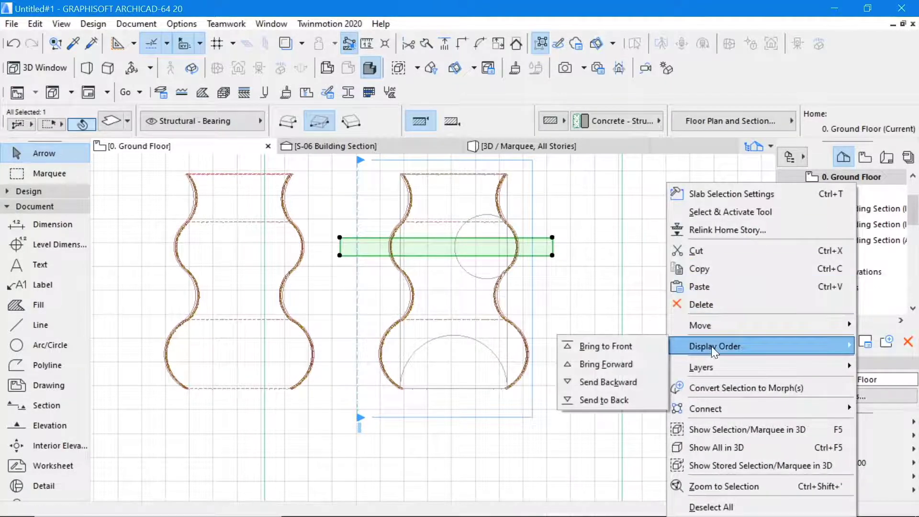
mouse_move(713, 326)
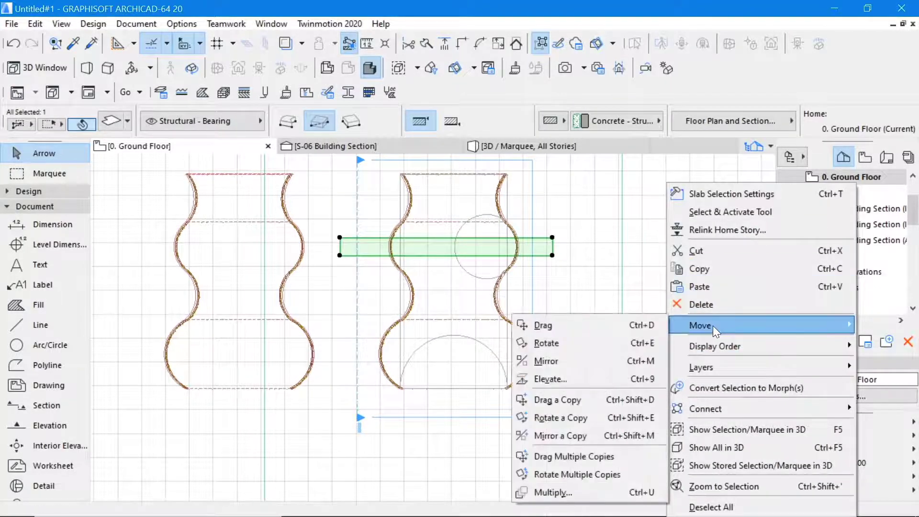
left_click(569, 400)
left_click(341, 238)
scroll(358, 376, "up", 3)
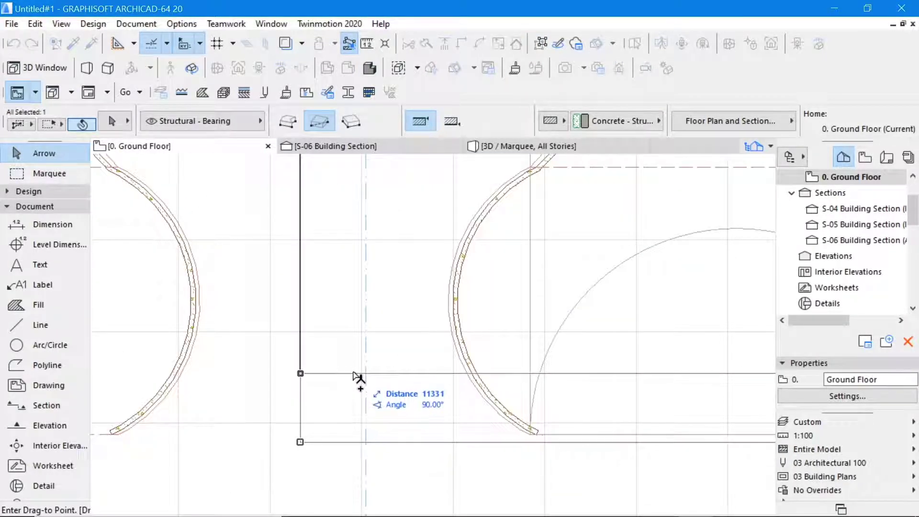
left_click(357, 374)
- Drag another copy of the slab to sit just above the base slab
scroll(381, 327, "down", 3)
scroll(501, 327, "up", 3)
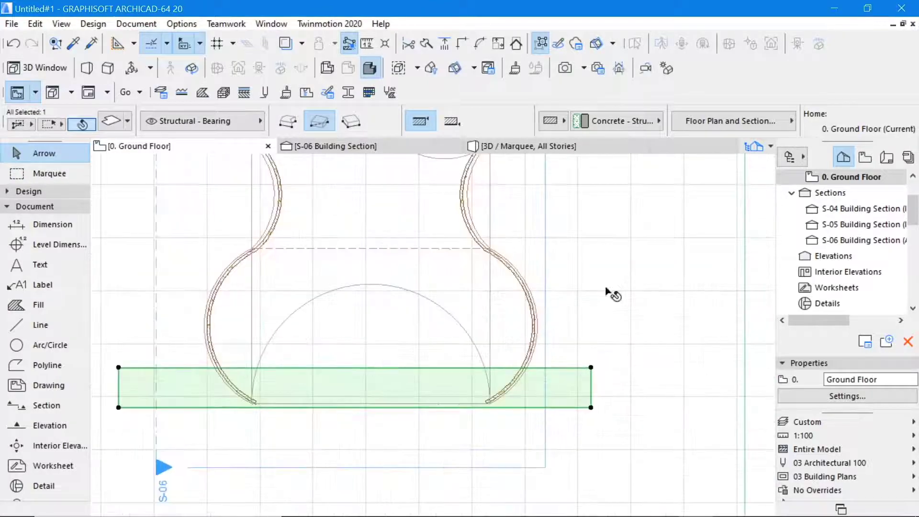
scroll(579, 292, "down", 2)
scroll(580, 293, "up", 1)
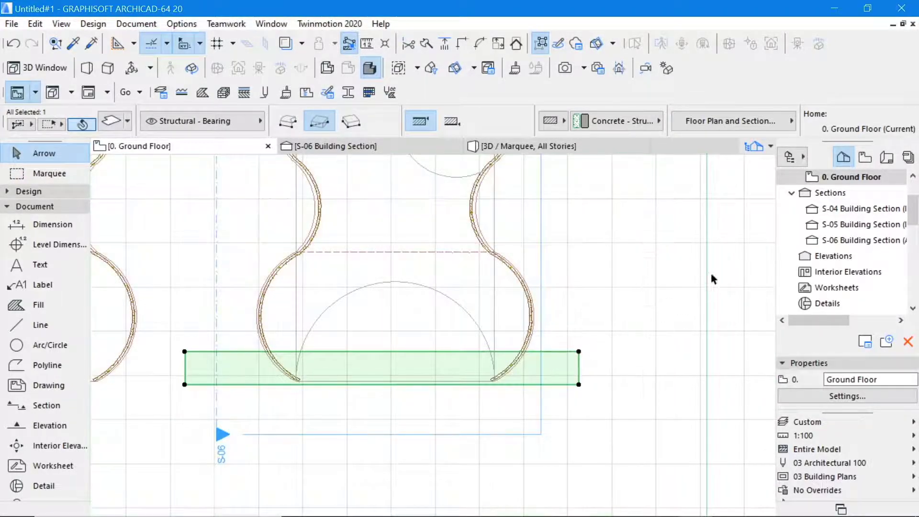
right_click(724, 277)
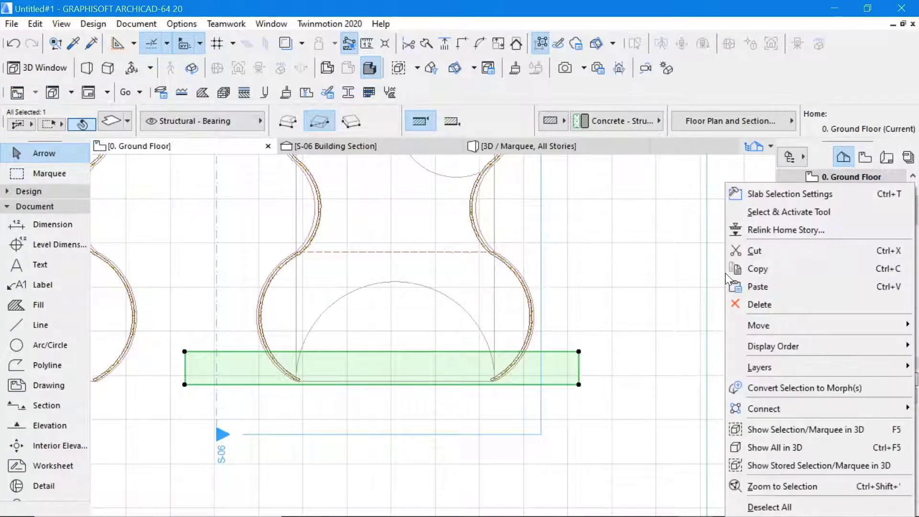
mouse_move(778, 328)
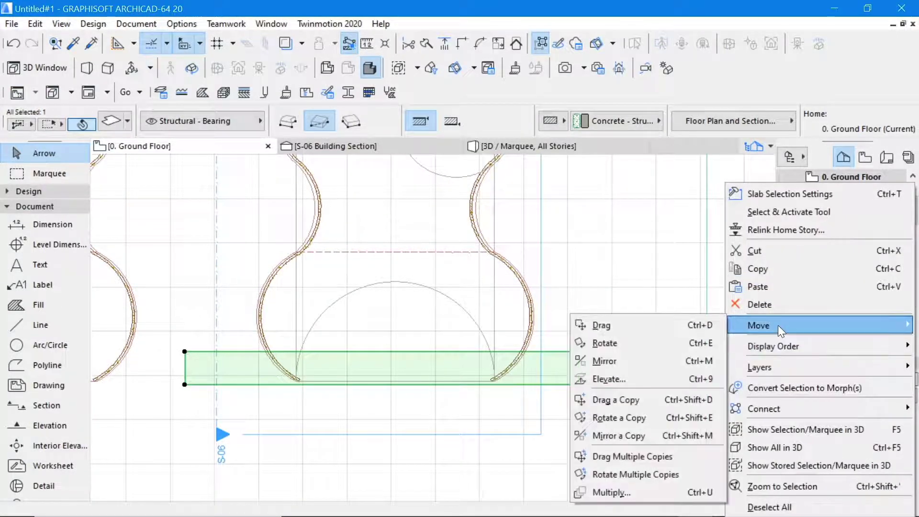
left_click(623, 399)
left_click(580, 384)
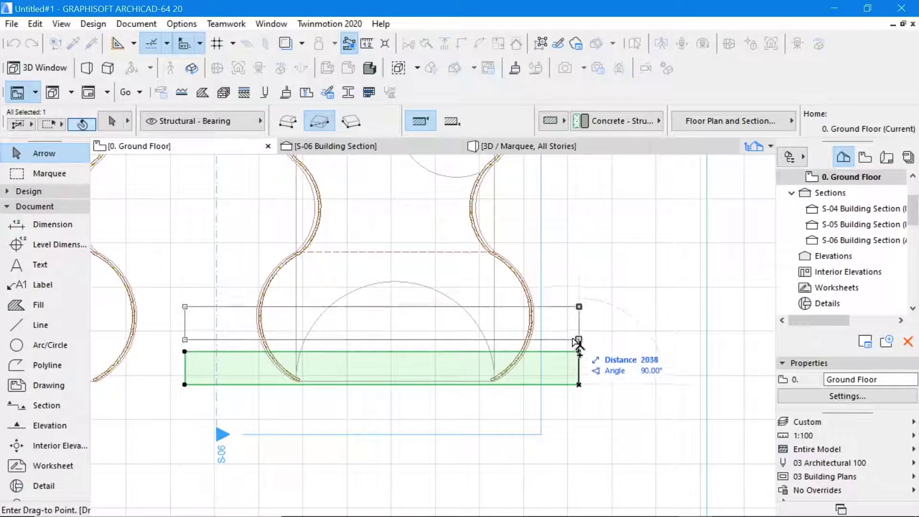
left_click(579, 343)
- Offset the new copy's top edge downward by 148
left_click(565, 312)
left_click(599, 193)
left_click(577, 328)
scroll(580, 361, "up", 4)
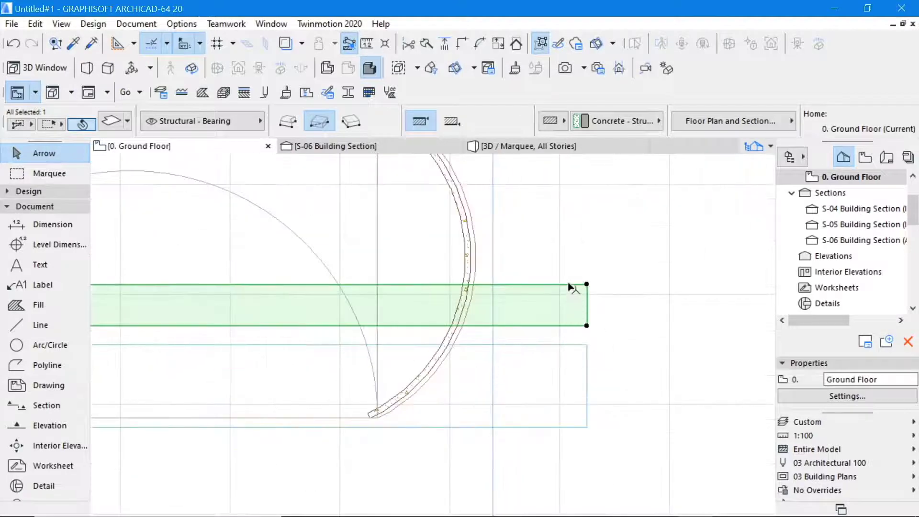
left_click(569, 286)
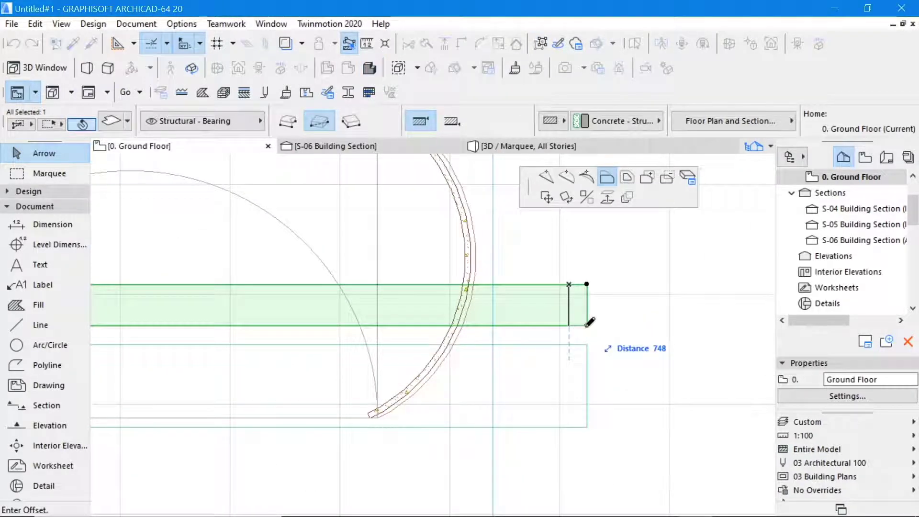
type("14")
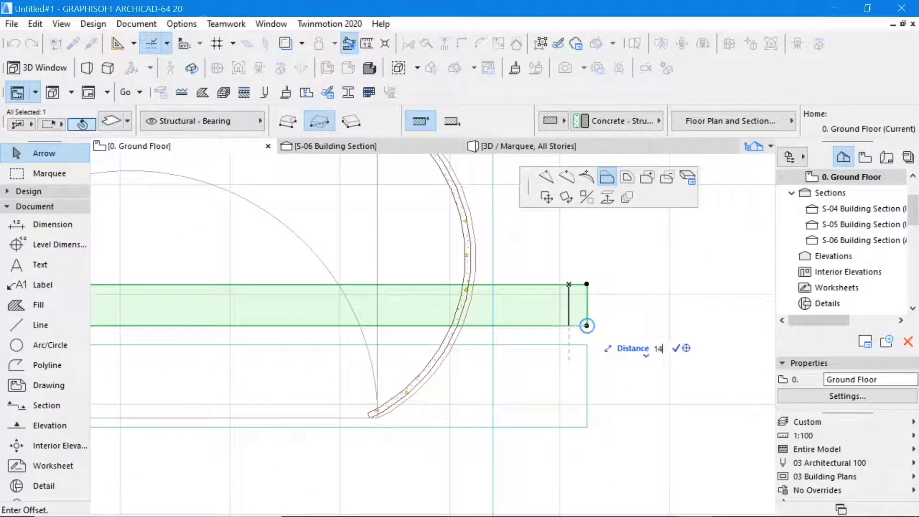
type("8")
key("Return")
scroll(622, 292, "down", 4)
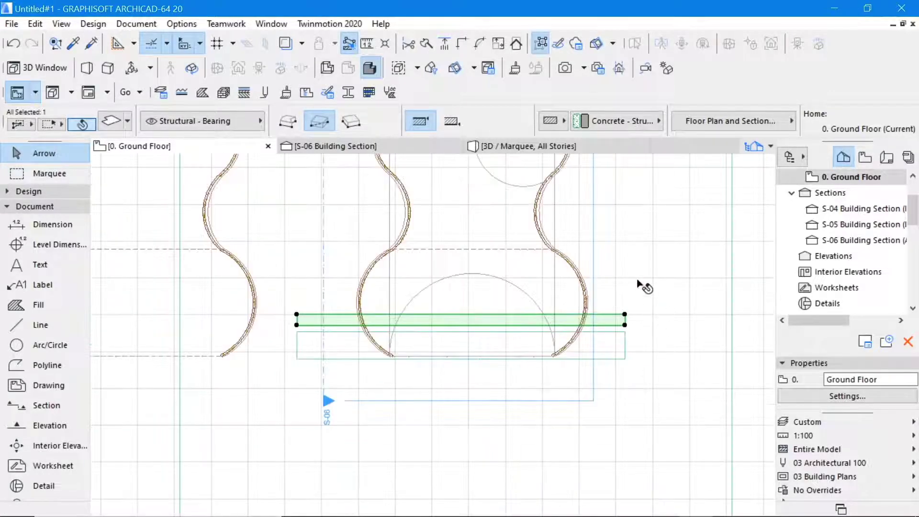
- Drag a copy of the slab strip one width up and offset its top edge by 300
right_click(667, 257)
mouse_move(705, 323)
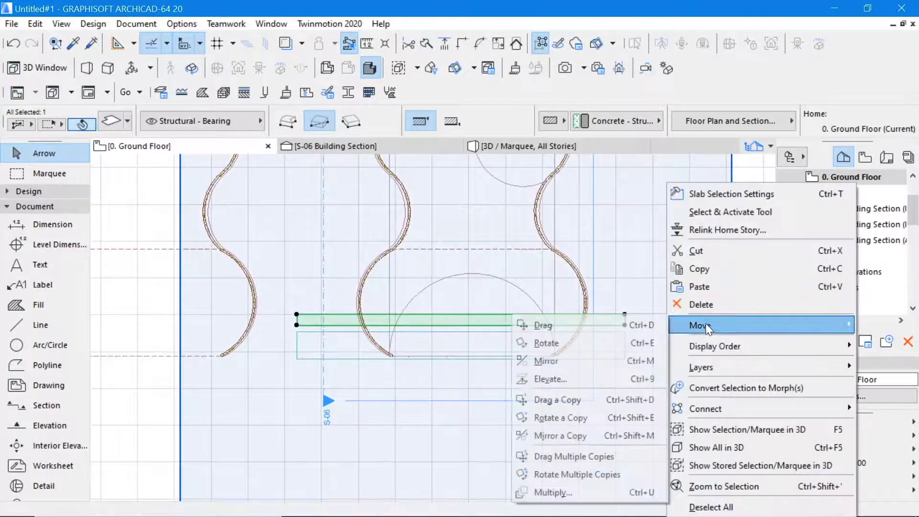
left_click(555, 400)
scroll(628, 330, "up", 4)
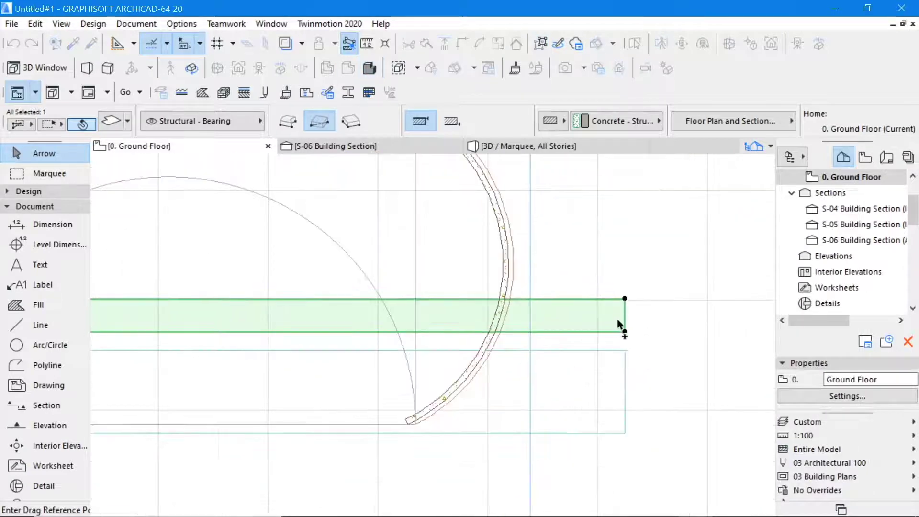
left_click(625, 331)
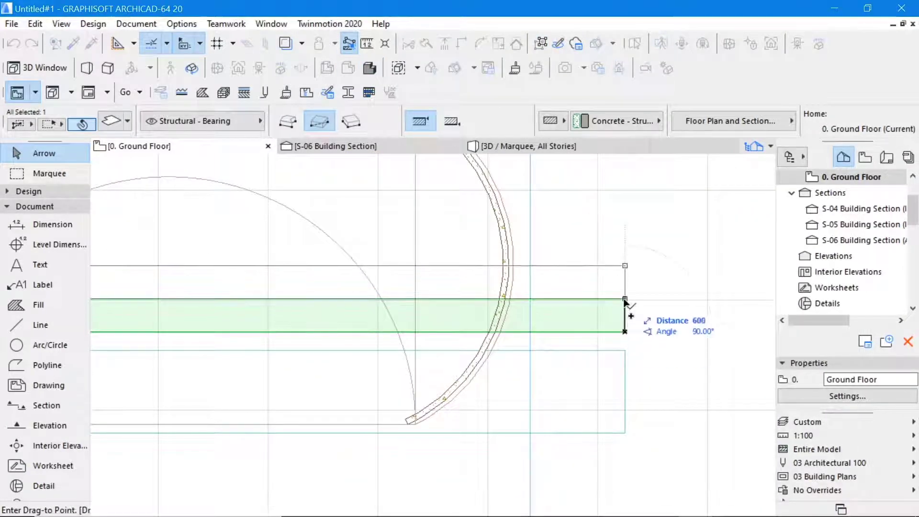
left_click(624, 300)
left_click(606, 266)
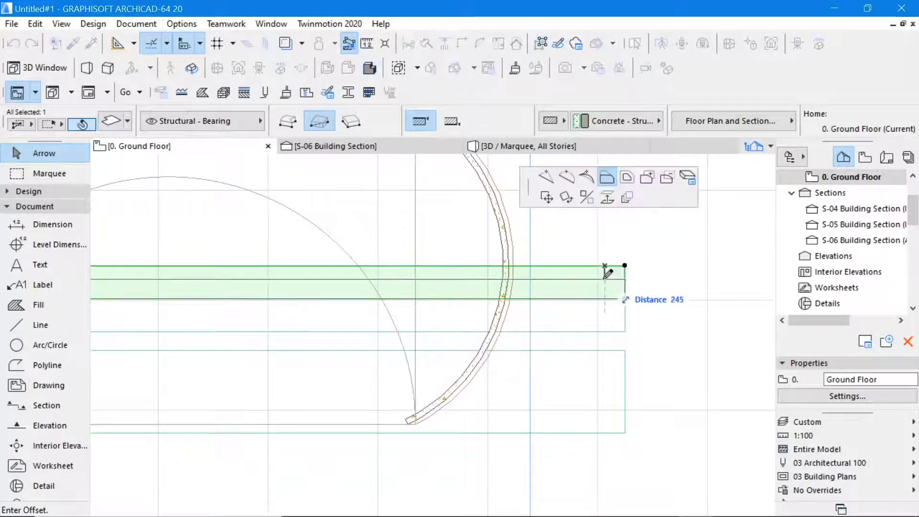
type("300")
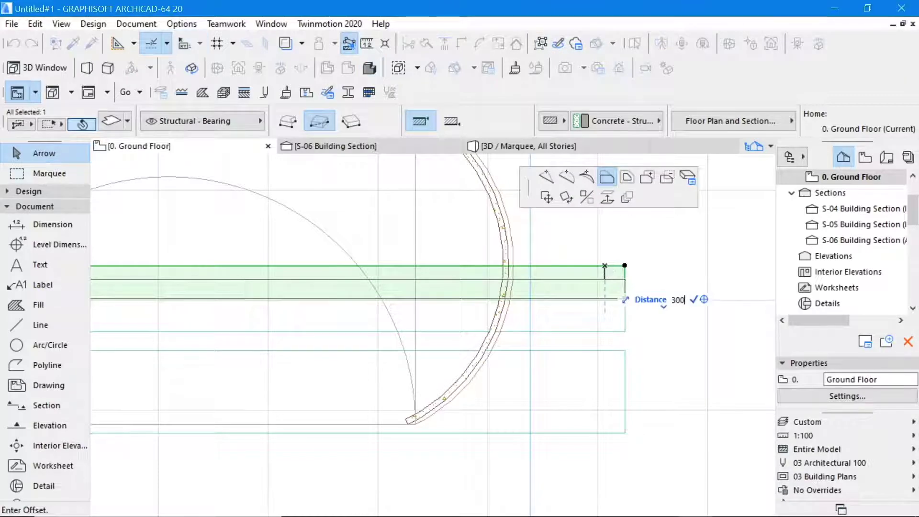
key("Return")
- Select both slab strips and move them together to a new lower position
scroll(628, 307, "up", 3)
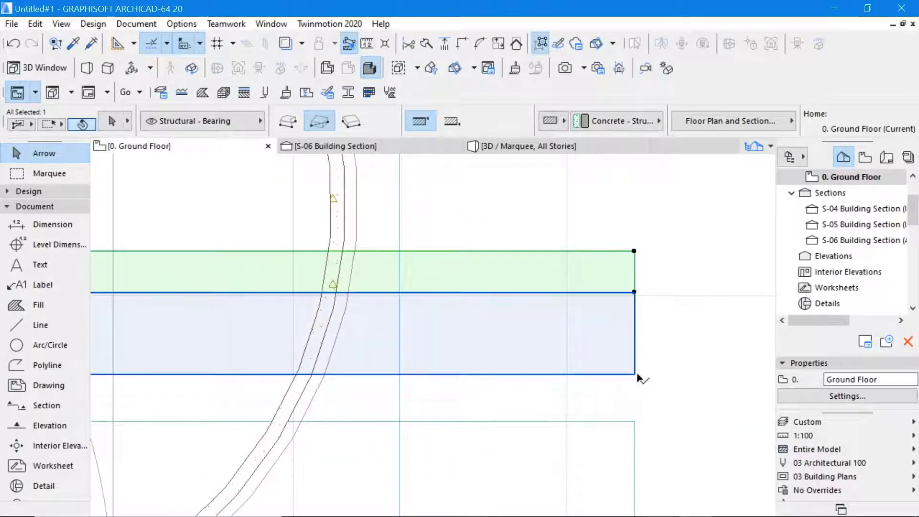
left_click(636, 376, "shift")
left_click(634, 374)
left_click(634, 422)
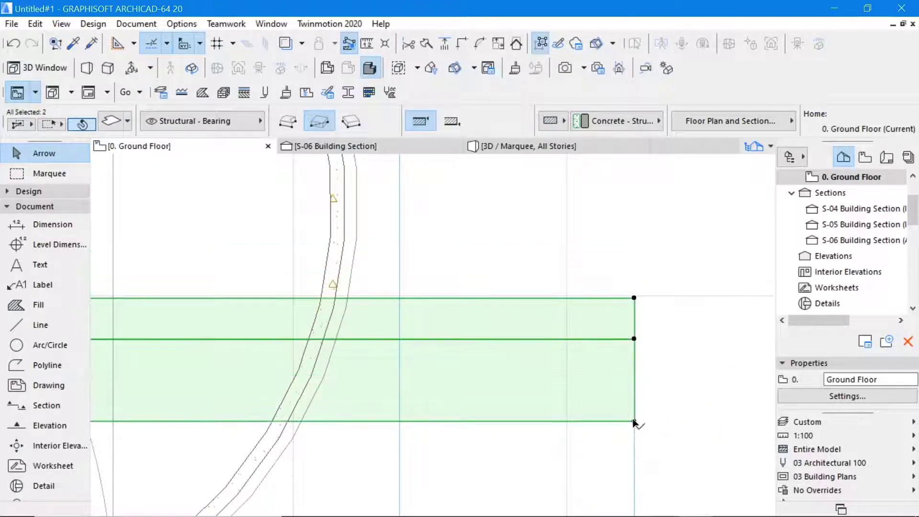
left_click(635, 422)
left_click(547, 197)
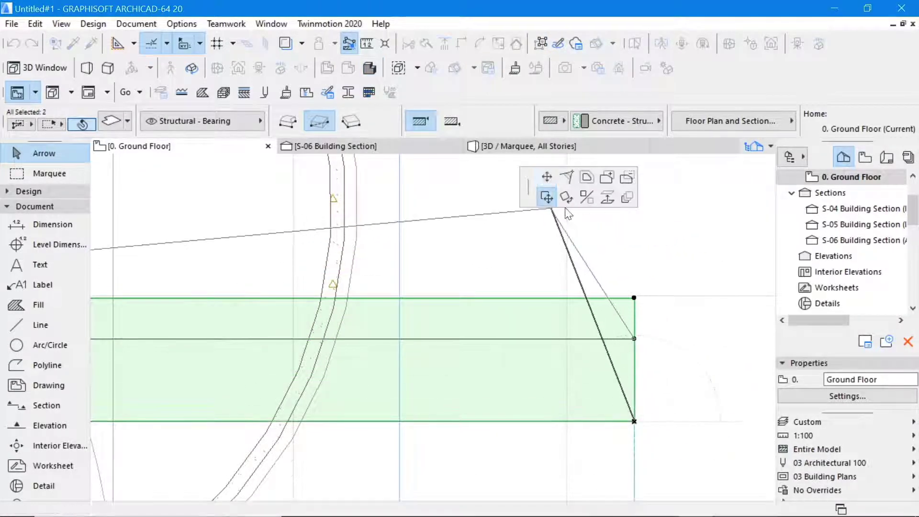
left_click(634, 339)
scroll(636, 340, "down", 3)
left_click(666, 296)
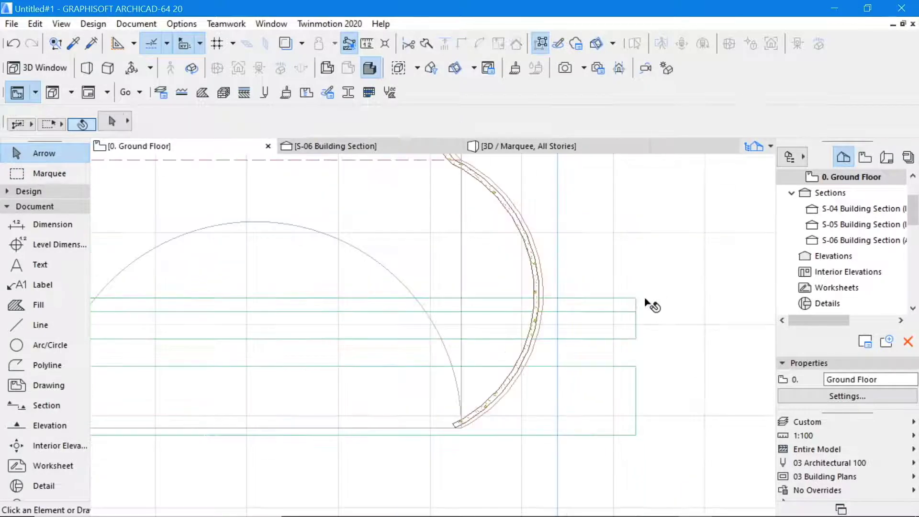
- Move the upper slab strip up into place
left_click(636, 305)
left_click(636, 311)
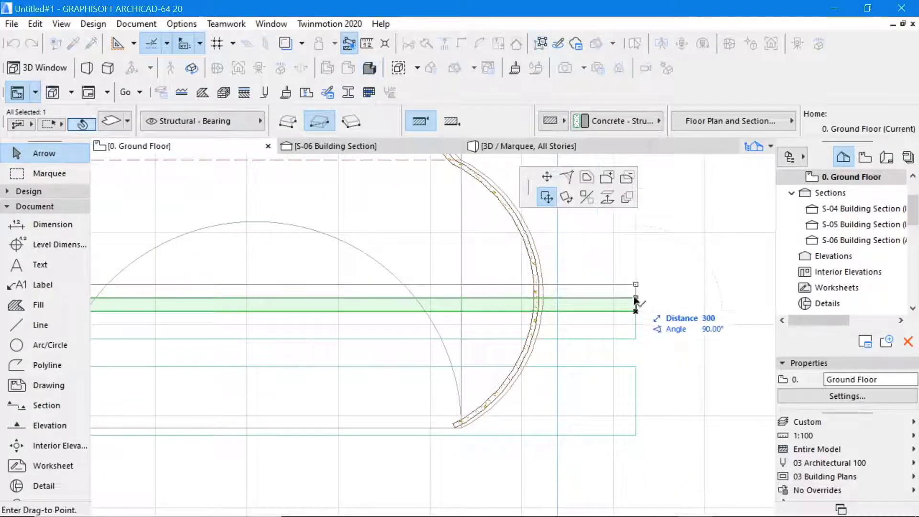
left_click(636, 298)
scroll(657, 296, "down", 2)
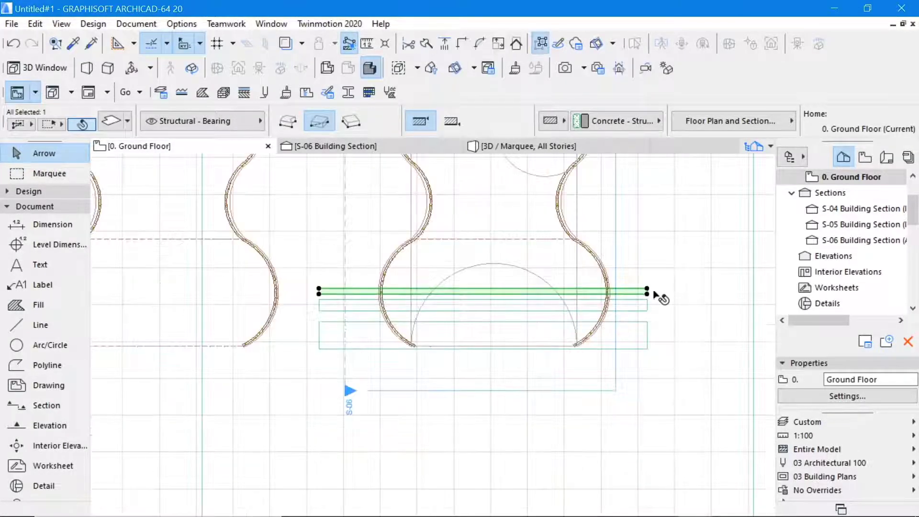
scroll(656, 304, "up", 3)
- Copy the pair of strips higher up and offset the copied edge by 300
left_click(650, 318, "shift")
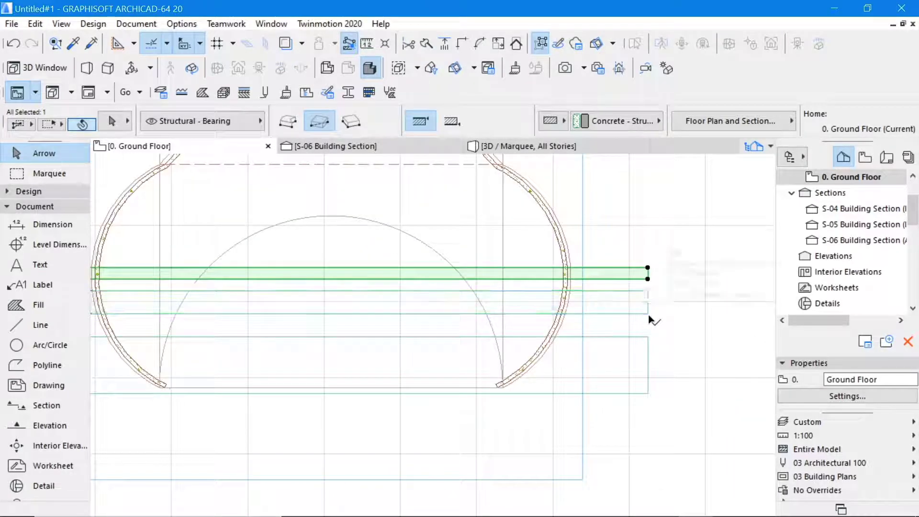
right_click(733, 250)
mouse_move(742, 327)
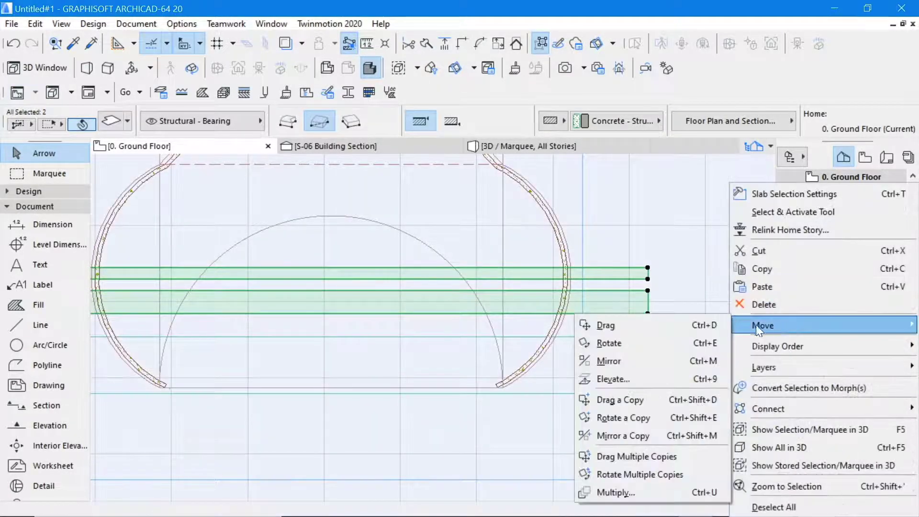
left_click(622, 400)
left_click(647, 313)
left_click(649, 268)
left_click(648, 268)
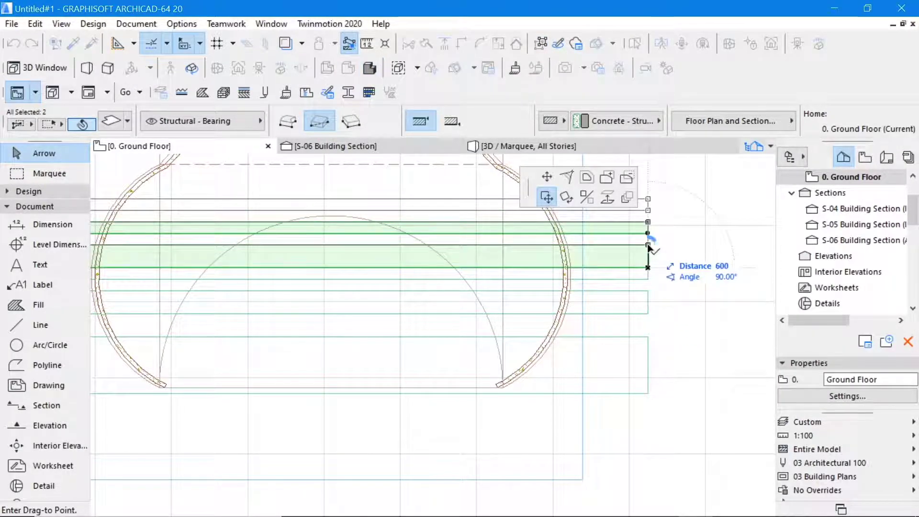
type("3")
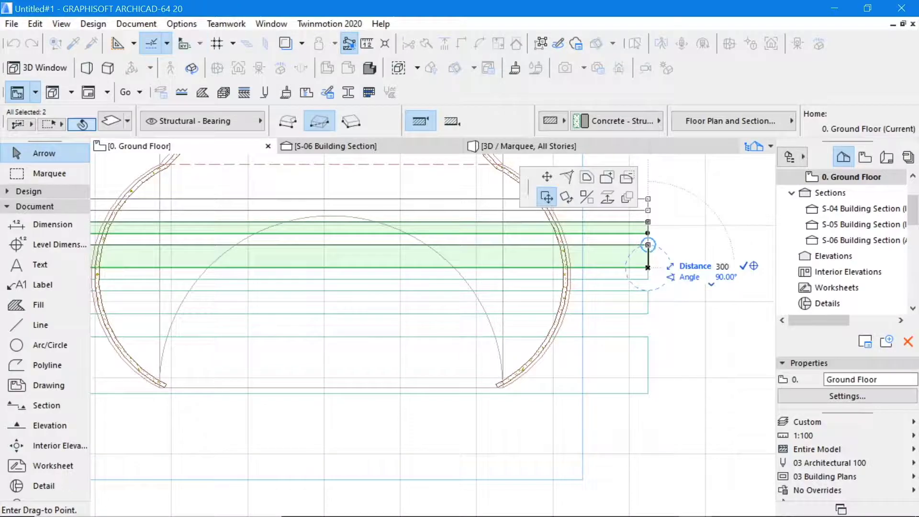
key("Return")
scroll(570, 244, "down", 3)
scroll(584, 237, "up", 3)
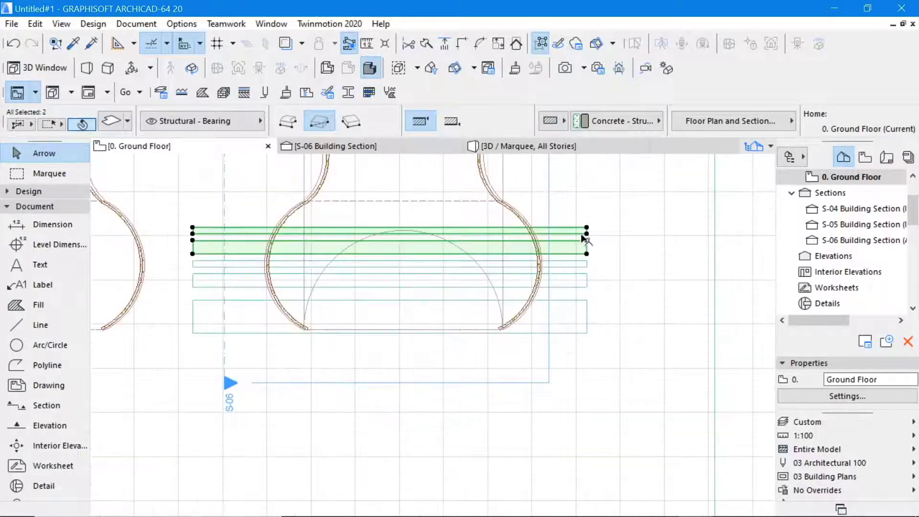
key("Escape")
scroll(588, 263, "down", 3)
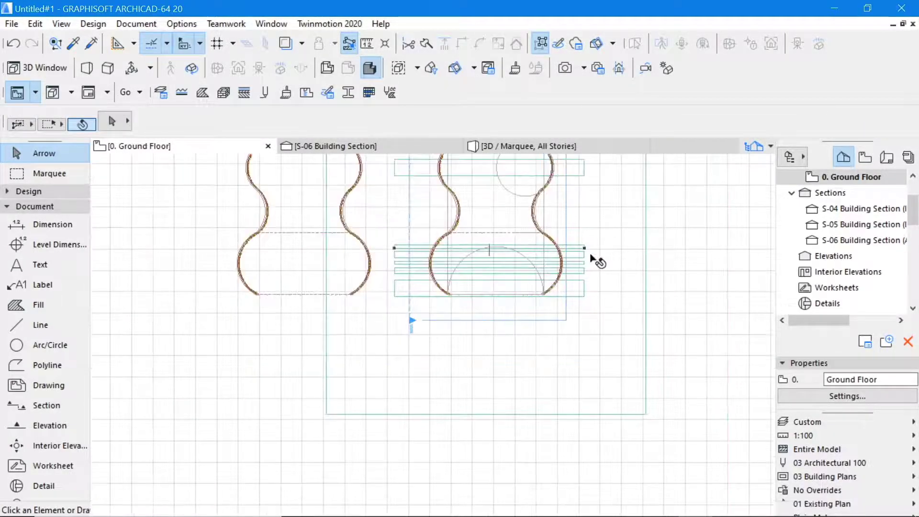
scroll(522, 280, "down", 3)
scroll(502, 216, "up", 3)
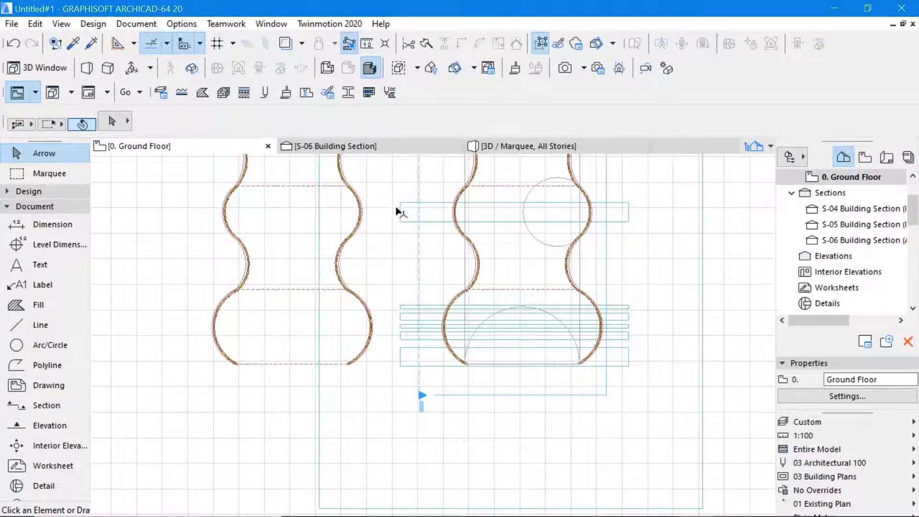
- Select the six slab strips across the right vase and group them
left_click(400, 213)
left_click(401, 207)
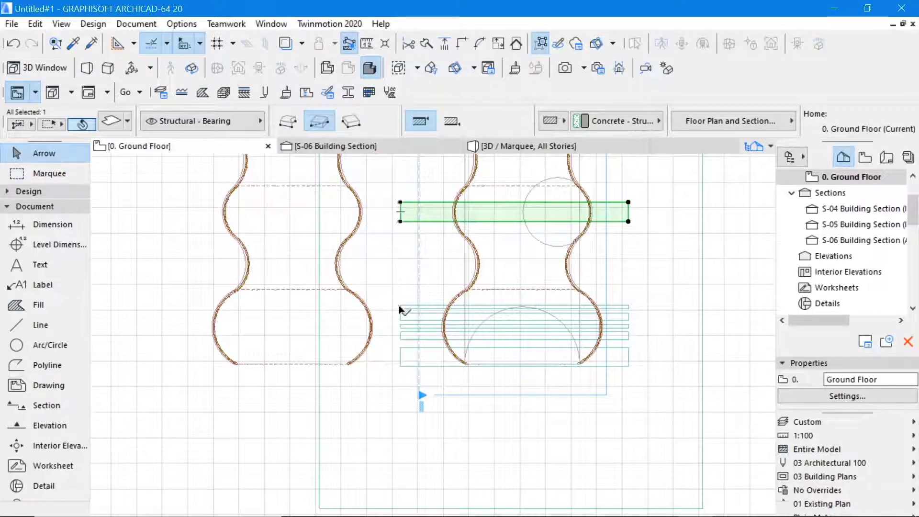
left_click(402, 309, "shift")
left_click(401, 317, "shift")
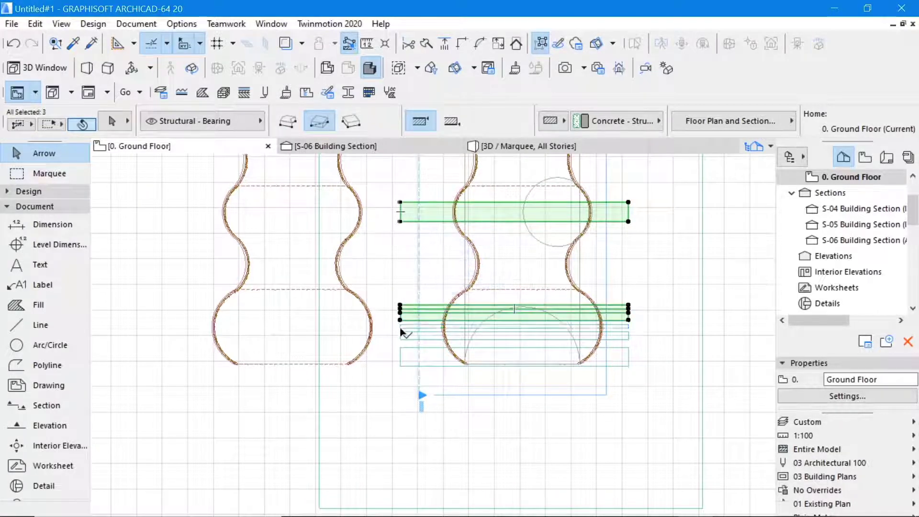
left_click(401, 326, "shift")
left_click(401, 337, "shift")
left_click(401, 357, "shift")
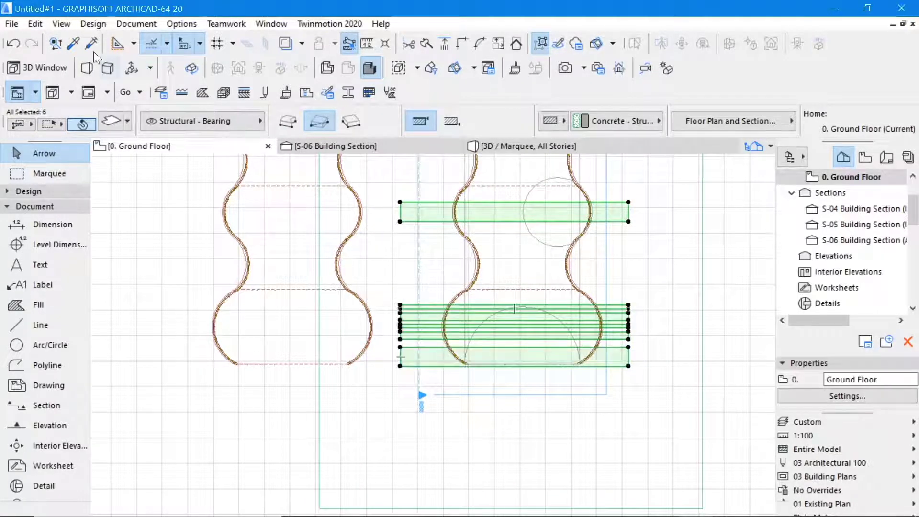
left_click(35, 23)
mouse_move(99, 260)
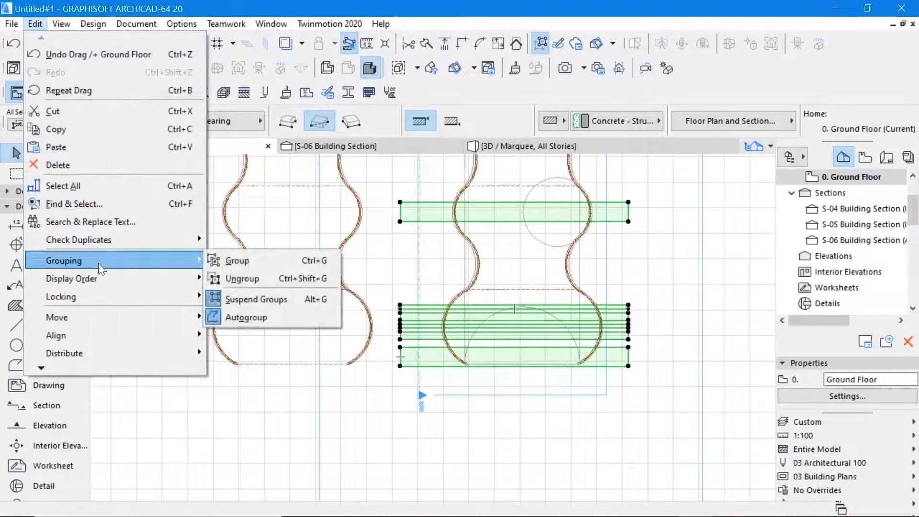
left_click(240, 260)
- Set the grouped strips' height to 7000 in the Info Box
scroll(404, 249, "down", 3)
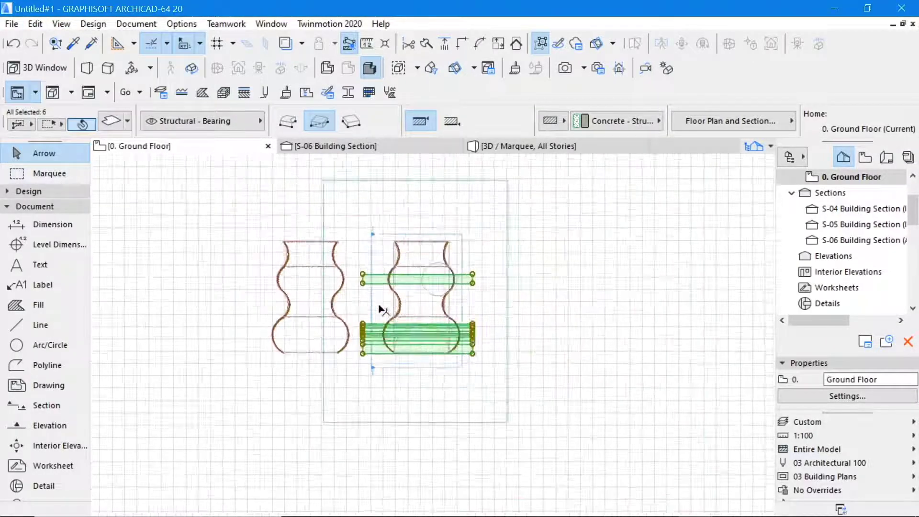
scroll(405, 249, "up", 3)
scroll(404, 249, "down", 3)
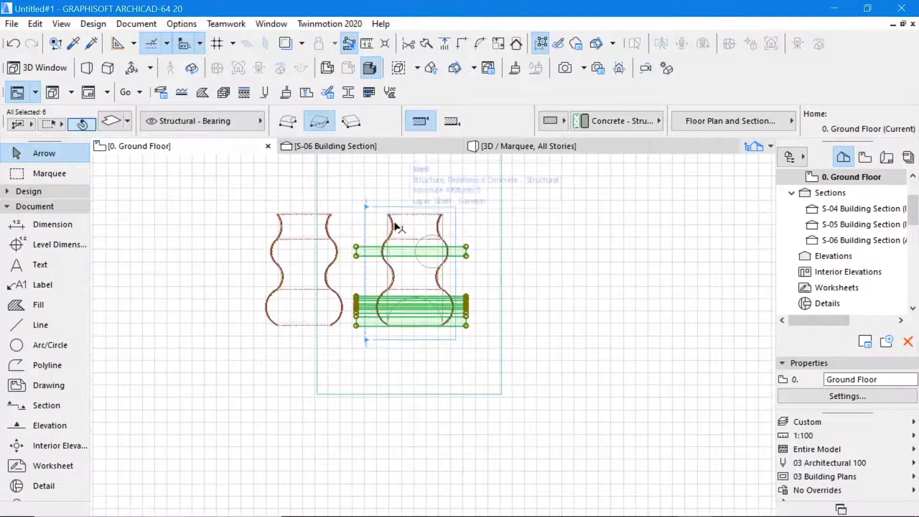
scroll(469, 129, "down", 3)
scroll(469, 129, "down", 2)
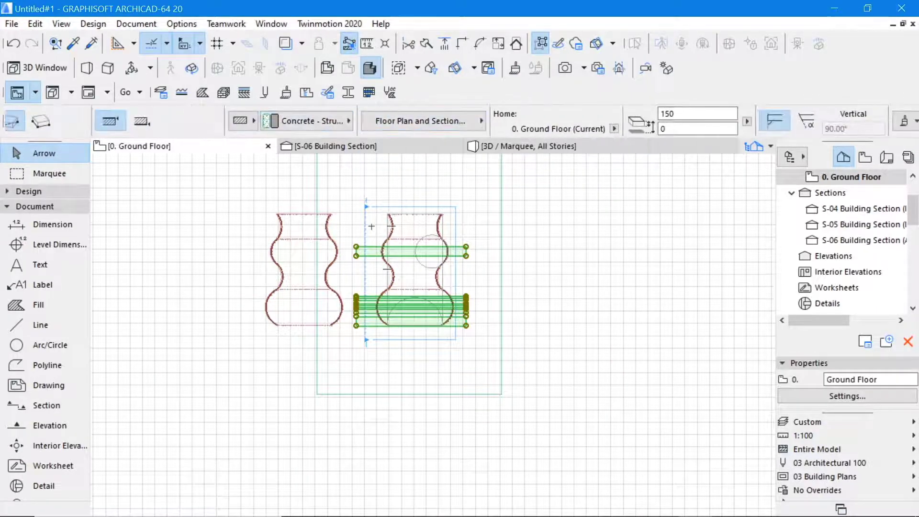
key("BackSpace")
key("BackSpace")
key("BackSpace")
type("7")
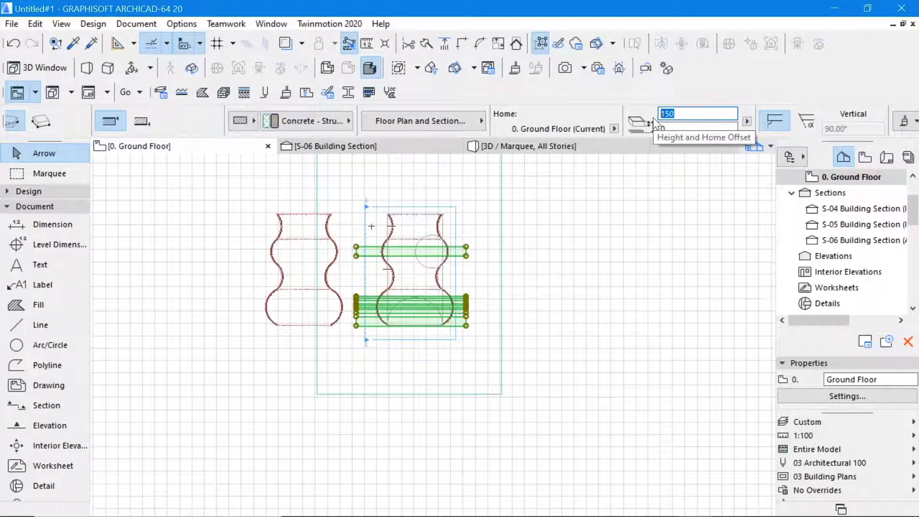
type("000")
key("Return")
left_click(543, 251)
- Marquee the right vase and show the marked area in 3D
left_click(46, 175)
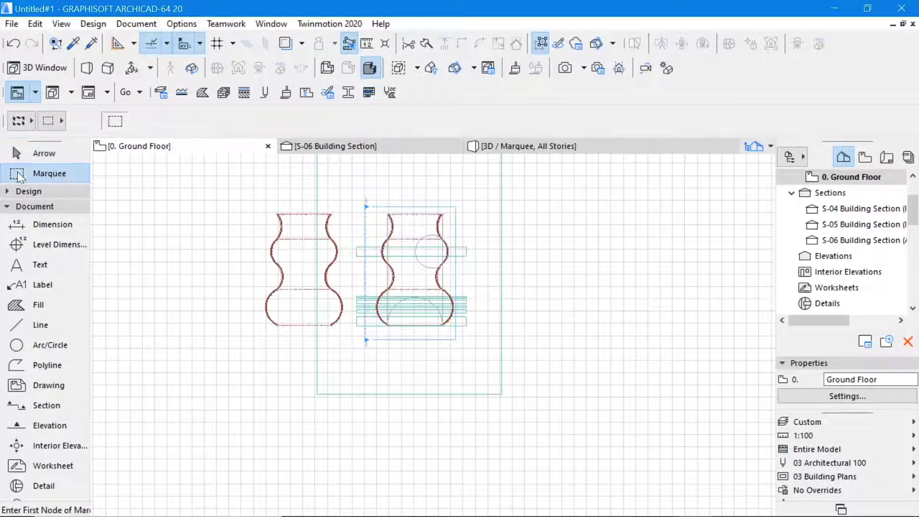
left_click(479, 190)
left_click(351, 354)
right_click(589, 262)
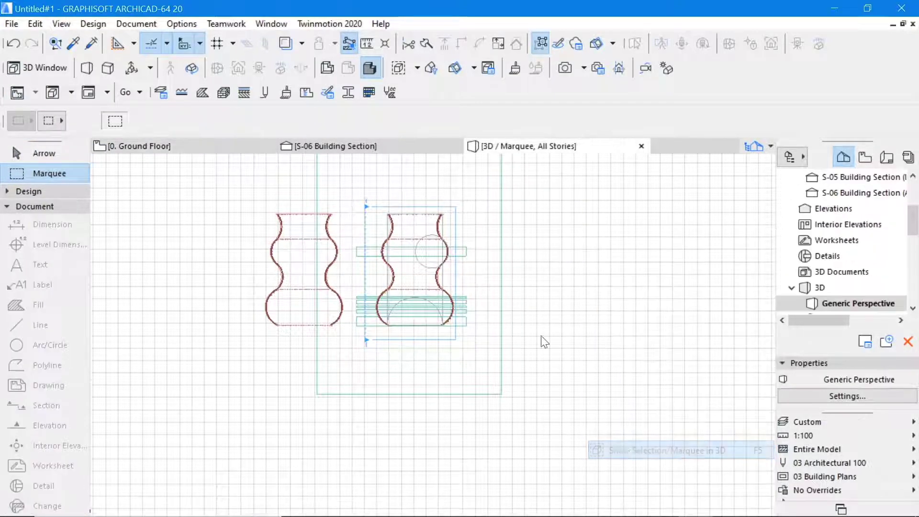
left_click(626, 450)
scroll(466, 273, "down", 5)
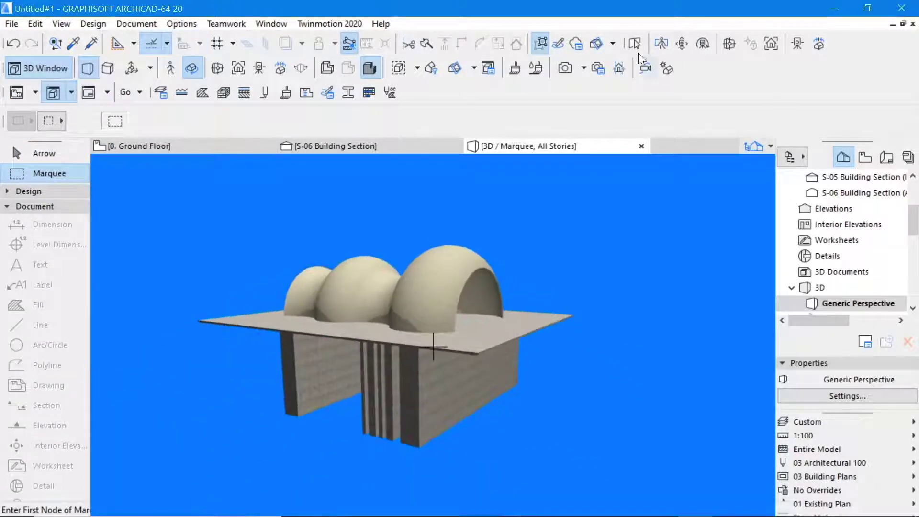
left_click(635, 44)
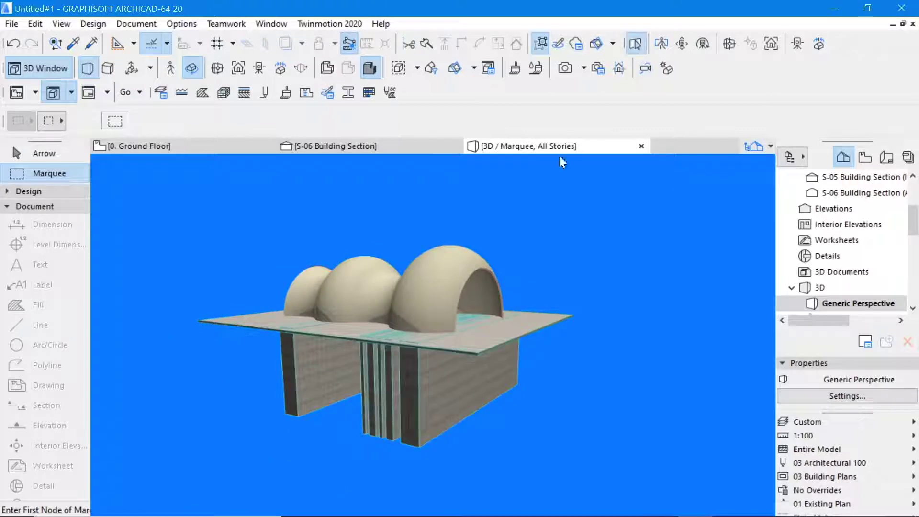
- Drag a copy of all selected walls into place and orbit to a low side view
left_click(25, 150)
key("ctrl+a")
left_click(423, 450)
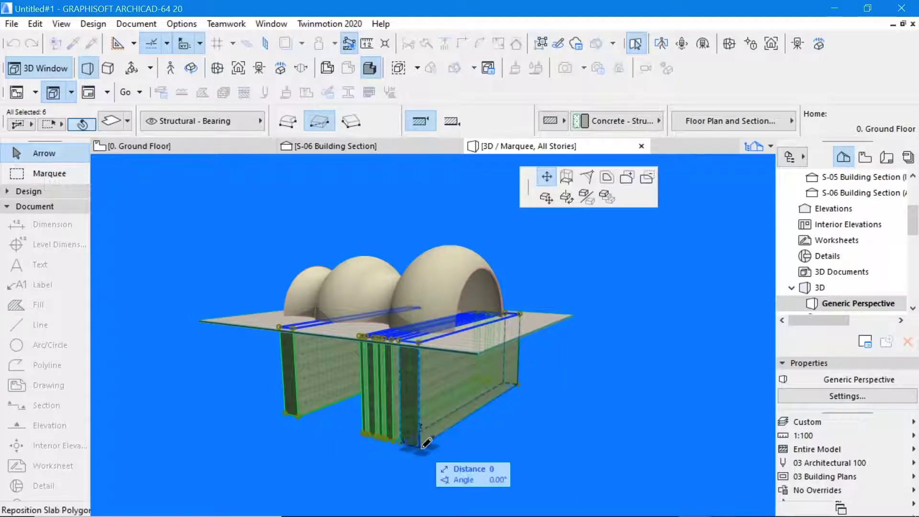
left_click(547, 197)
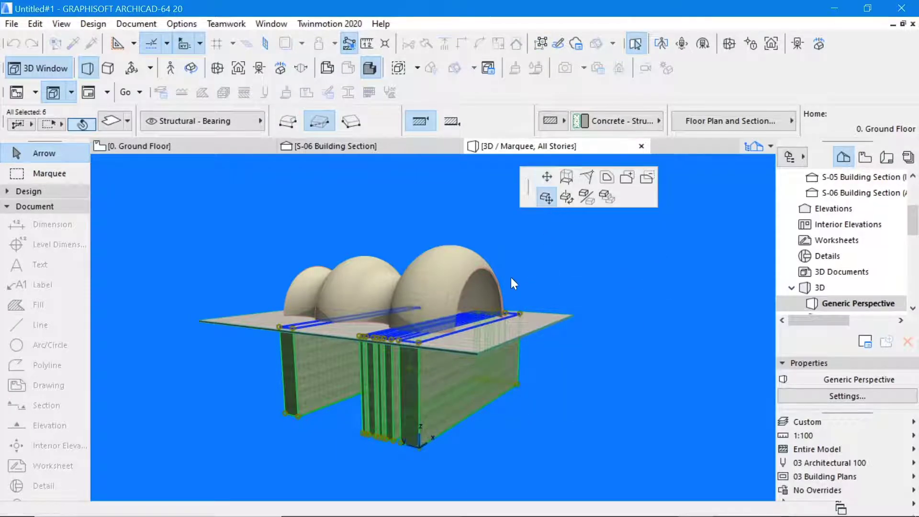
left_click(421, 343)
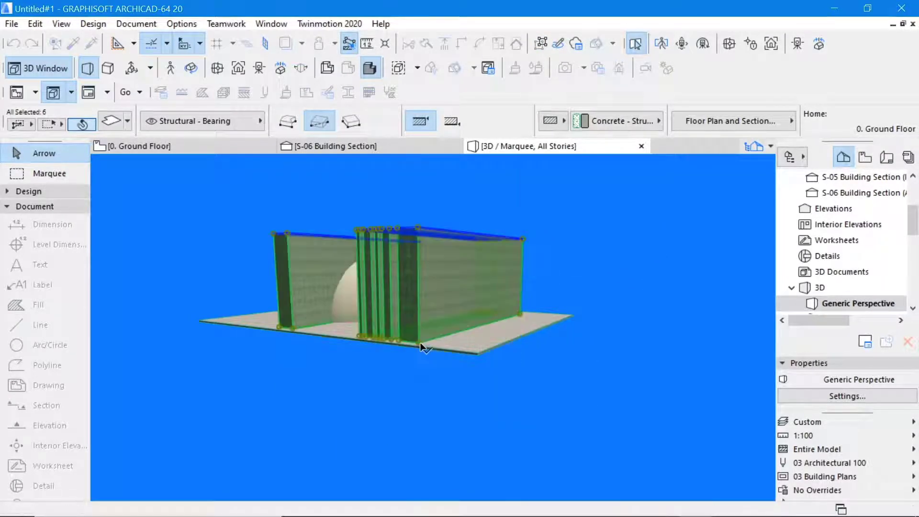
left_click(598, 280)
left_click(190, 68)
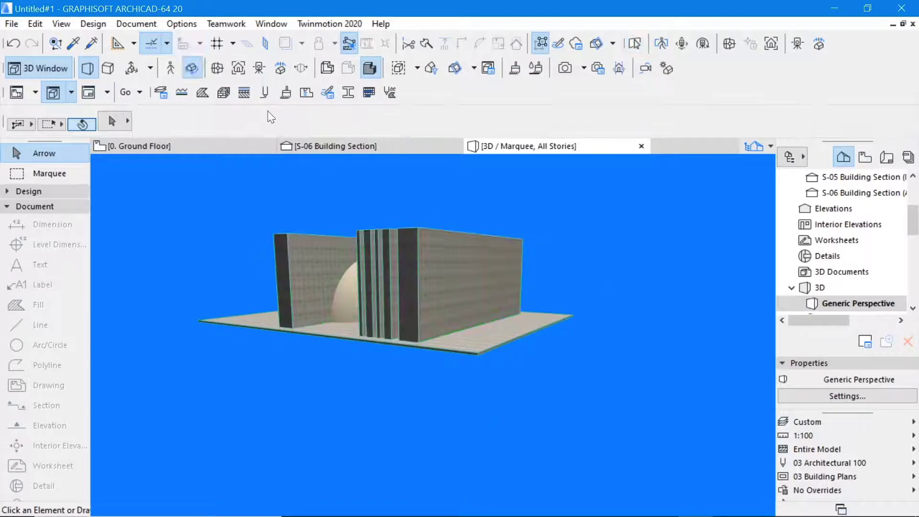
left_click_drag(433, 179, 388, 293)
left_click_drag(456, 256, 524, 250)
- Open Solid Element Operations and set the curved shell as the target
key("Escape")
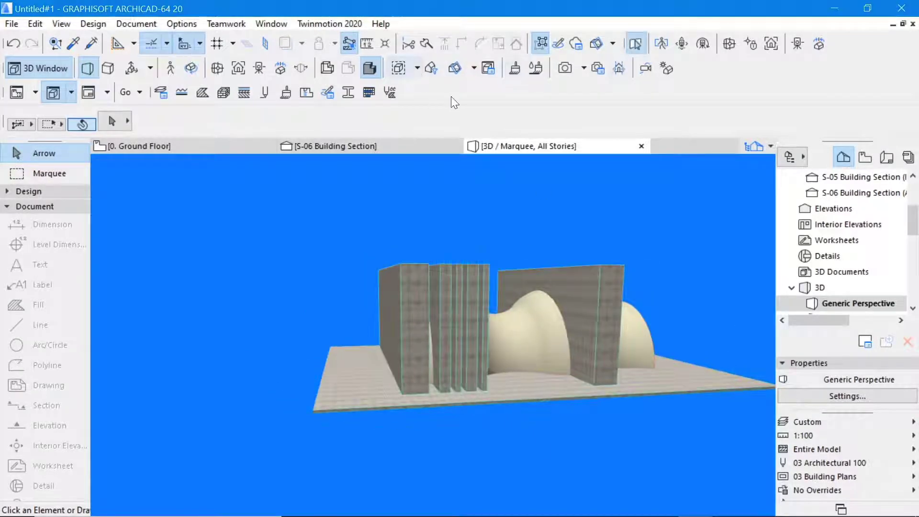
left_click(87, 24)
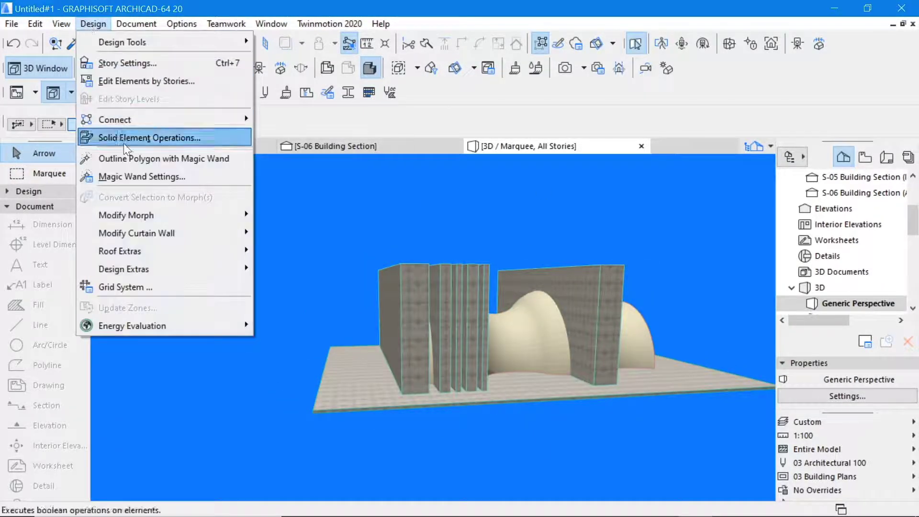
left_click(151, 138)
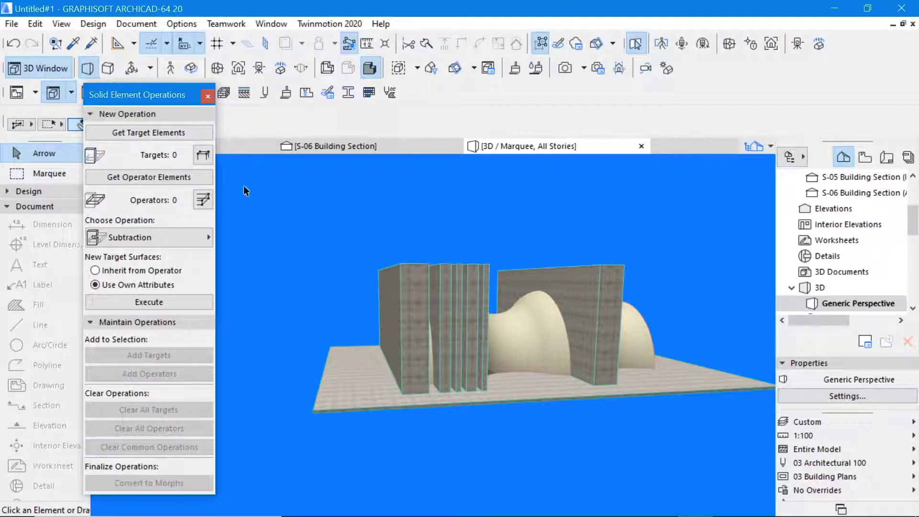
left_click_drag(160, 91, 282, 165)
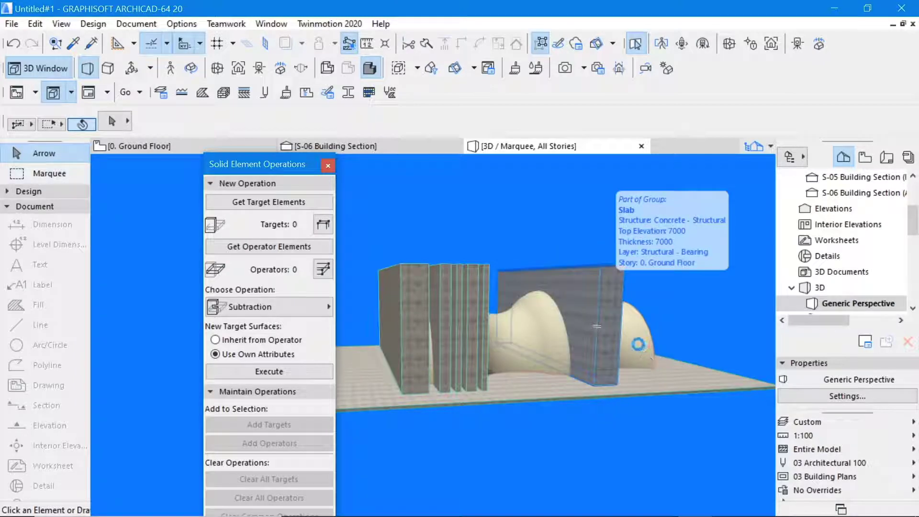
left_click(261, 201)
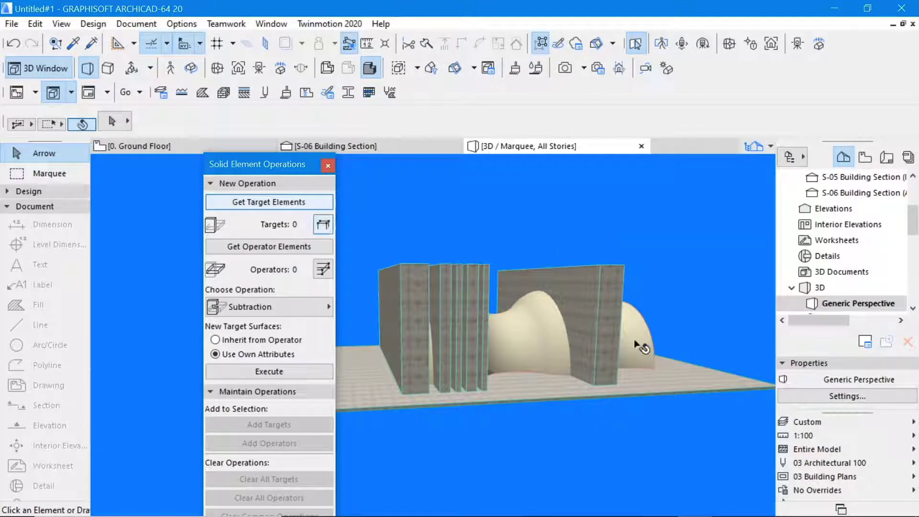
left_click(688, 344)
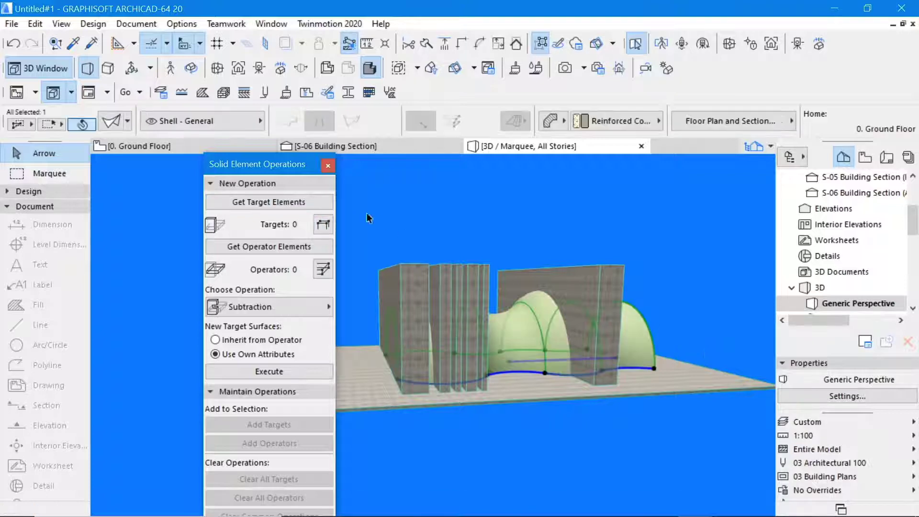
- Set the six walls as operators and execute Subtraction with upward extrusion
left_click(685, 283)
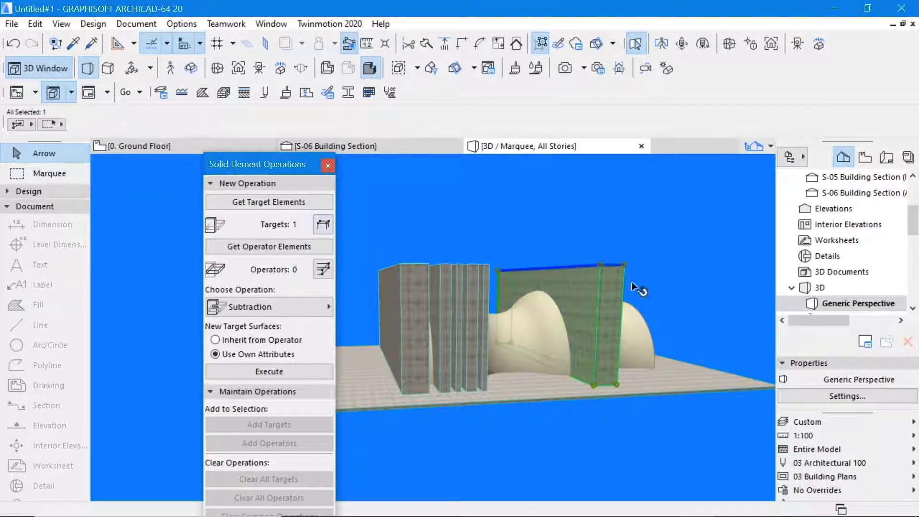
left_click(583, 278)
left_click(540, 43)
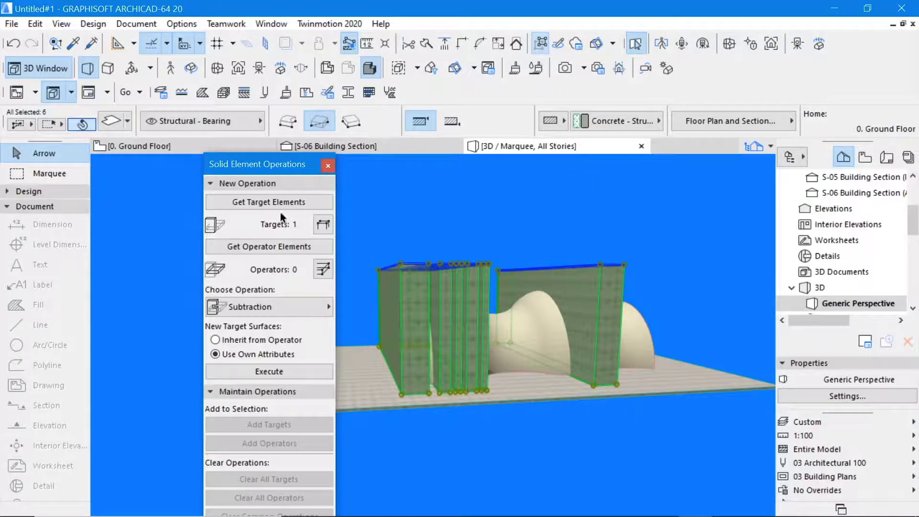
left_click(266, 246)
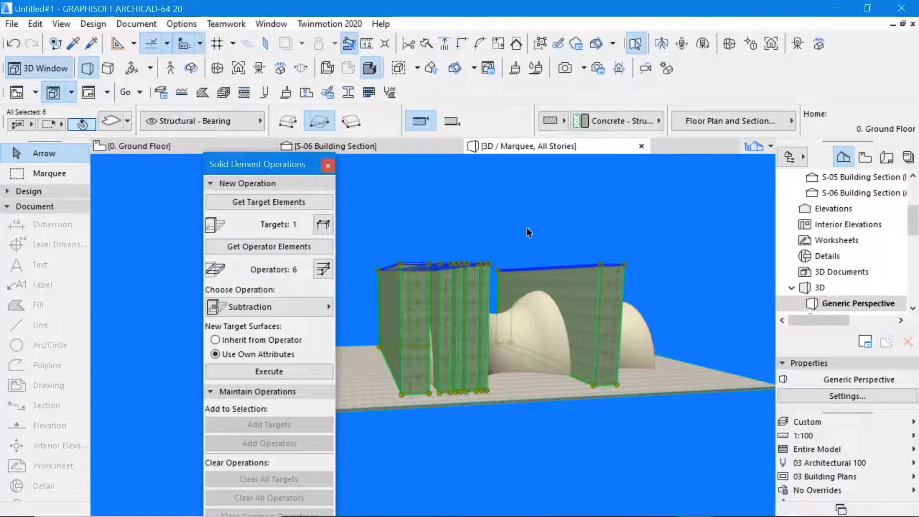
left_click(275, 307)
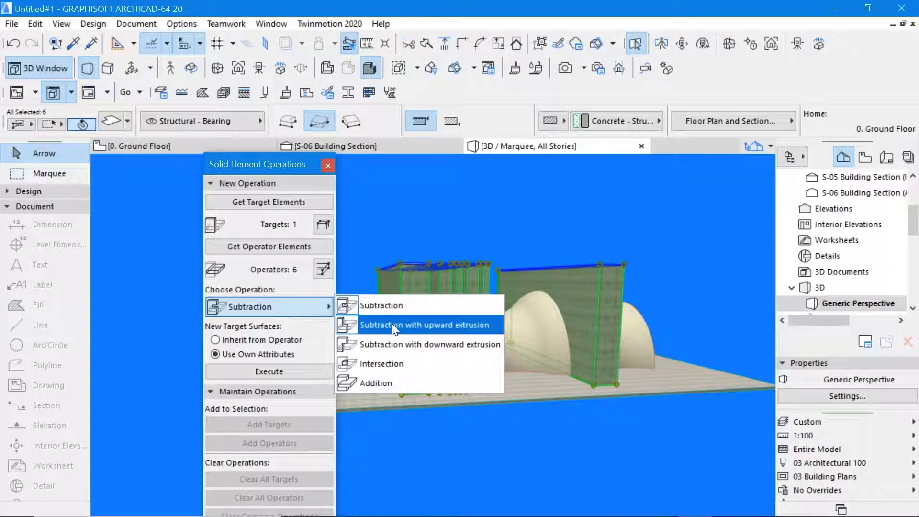
left_click(392, 324)
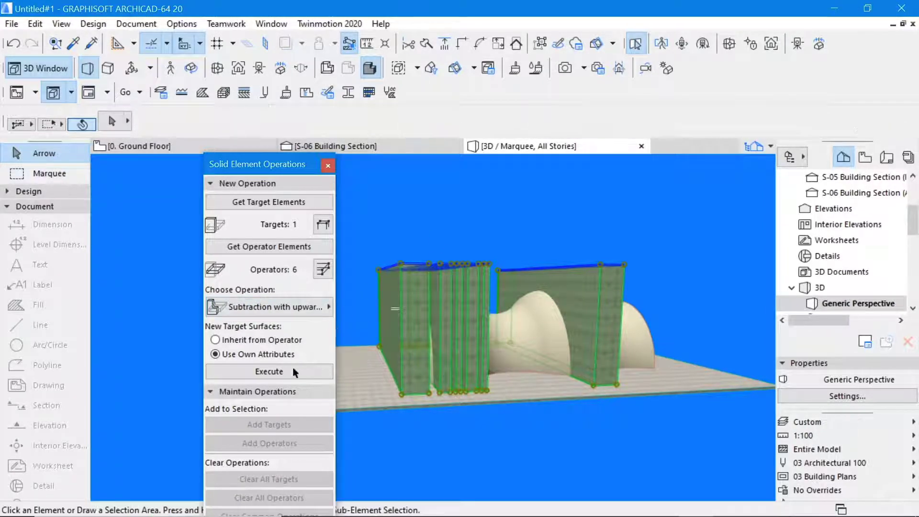
left_click(278, 371)
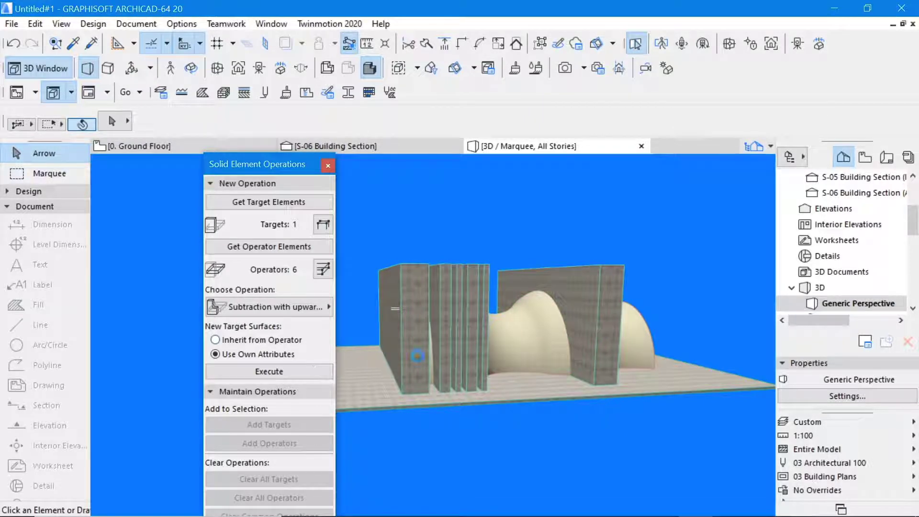
left_click(669, 239)
- Put the six cutting walls on the MEP - HVAC layer and orbit around the slotted shell
left_click(327, 165)
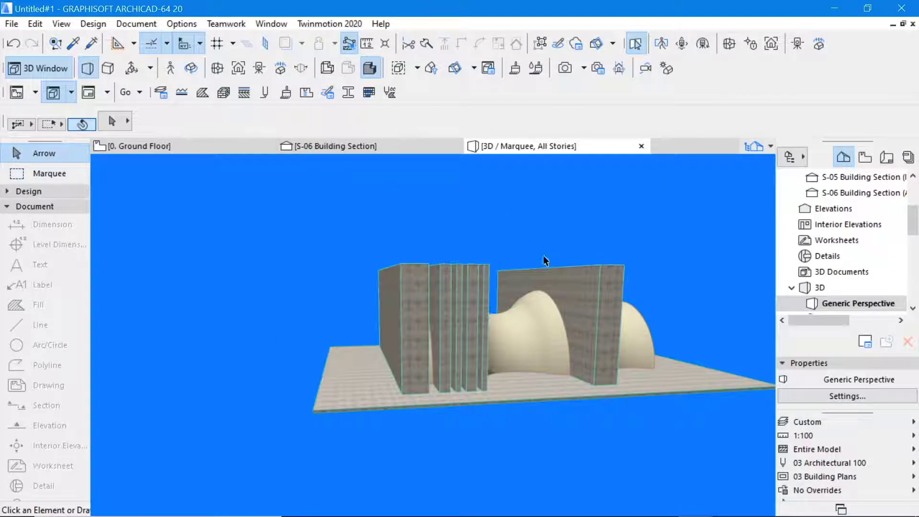
left_click(592, 277)
left_click(191, 119)
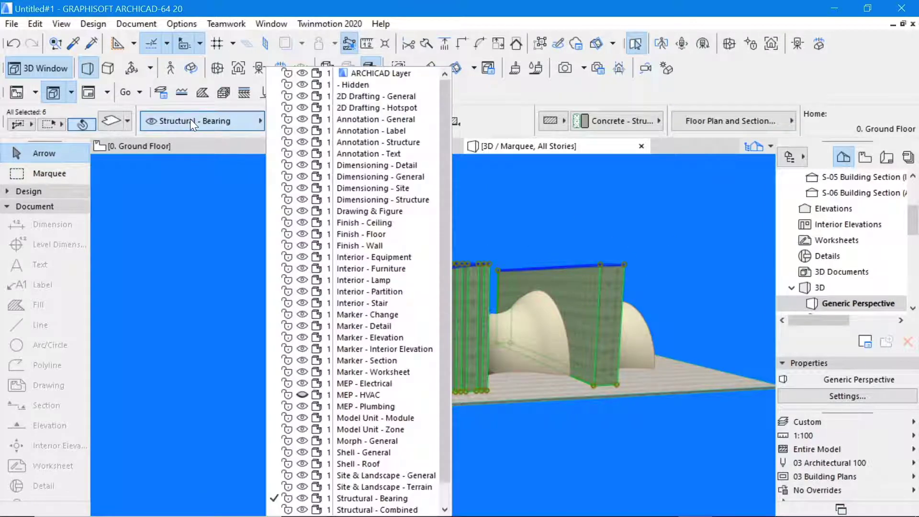
left_click(368, 398)
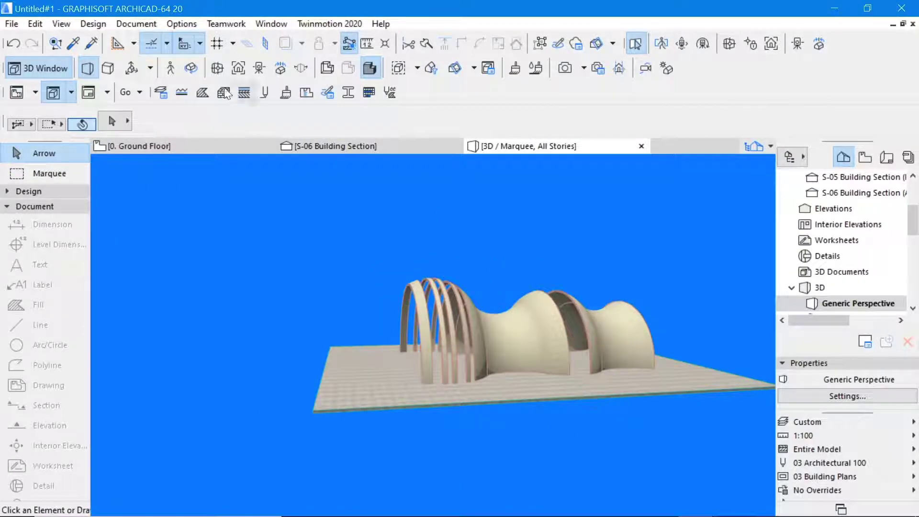
left_click(191, 68)
left_click_drag(513, 281, 533, 314)
left_click_drag(686, 302, 211, 197)
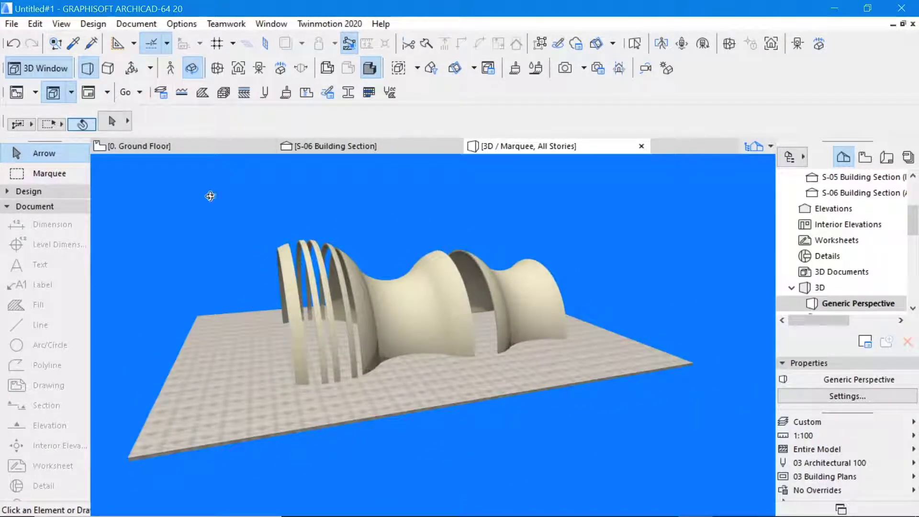
- On the Ground Floor plan, move the left vase-shaped shell 18000 to the right
left_click(143, 146)
left_click(287, 247)
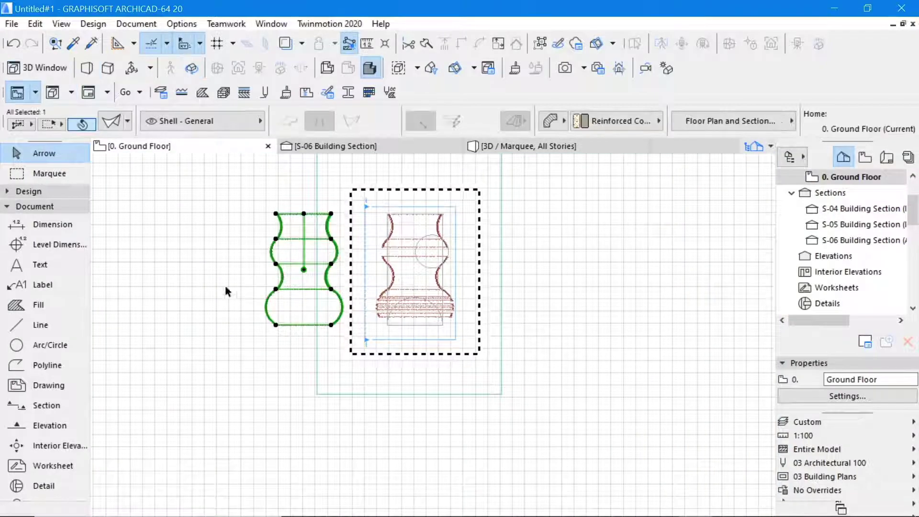
scroll(282, 327, "up", 5)
scroll(282, 328, "up", 3)
left_click(269, 328)
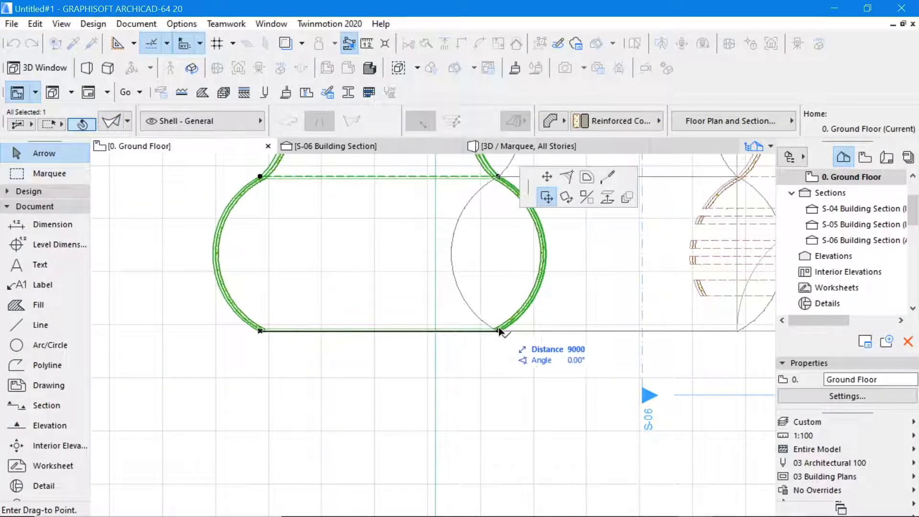
type("18")
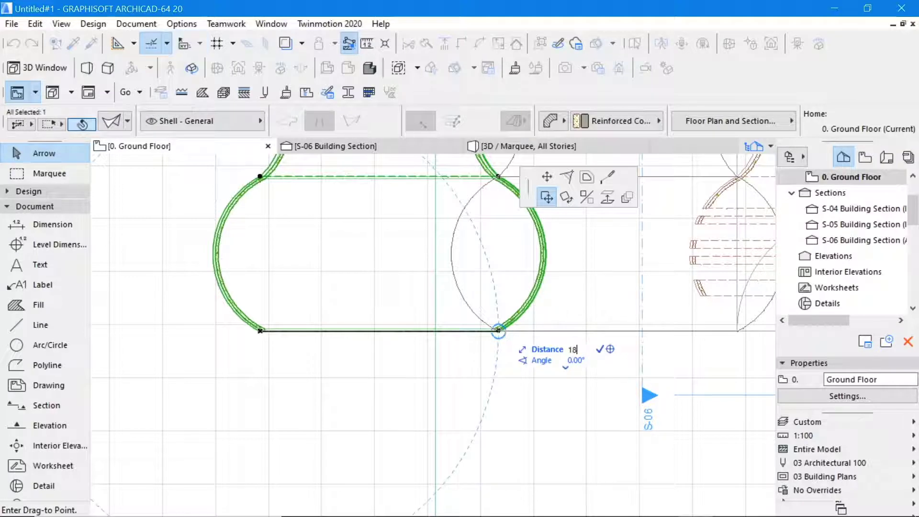
left_click(737, 329)
scroll(421, 308, "down", 5)
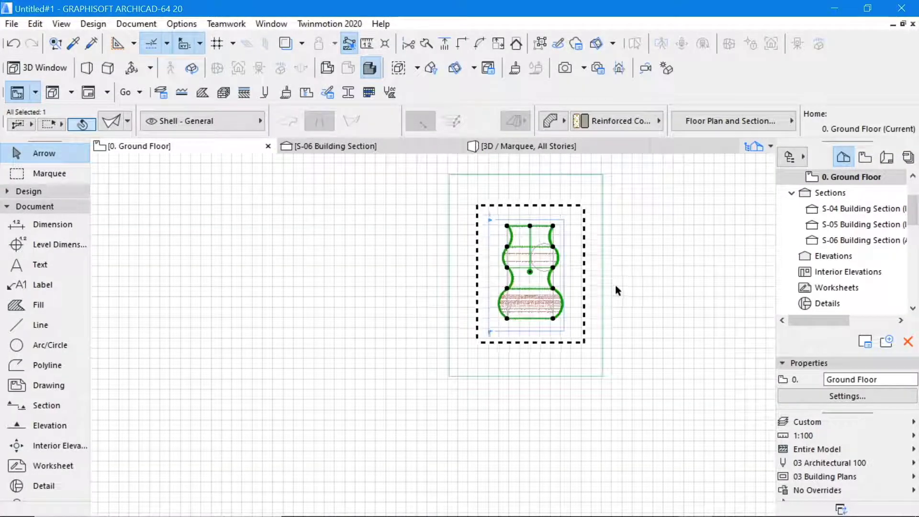
- Show the marquee area with both shells in 3D
left_click(631, 260)
right_click(633, 266)
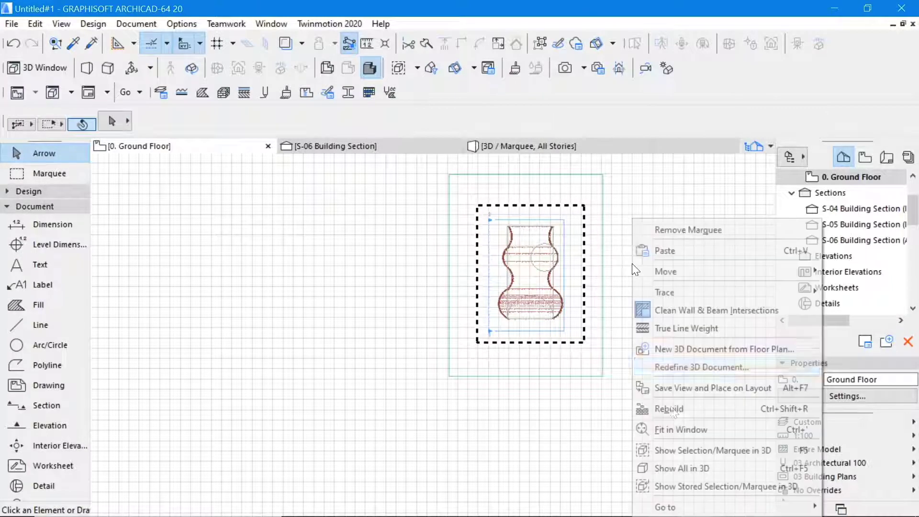
left_click(681, 449)
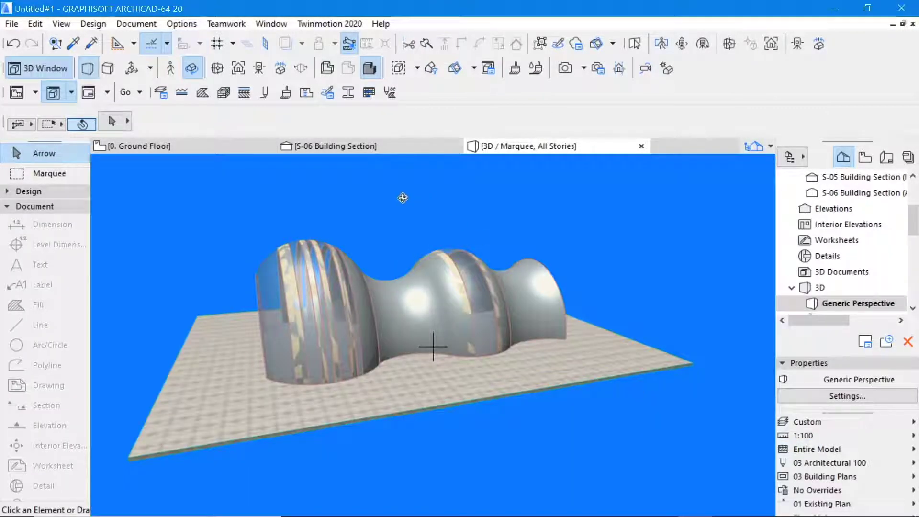
- Orbit the domes to a new angle and enter 50 for the selected glass shell
left_click_drag(295, 272, 367, 310)
scroll(602, 320, "up", 3)
scroll(661, 342, "down", 5)
scroll(553, 265, "up", 3)
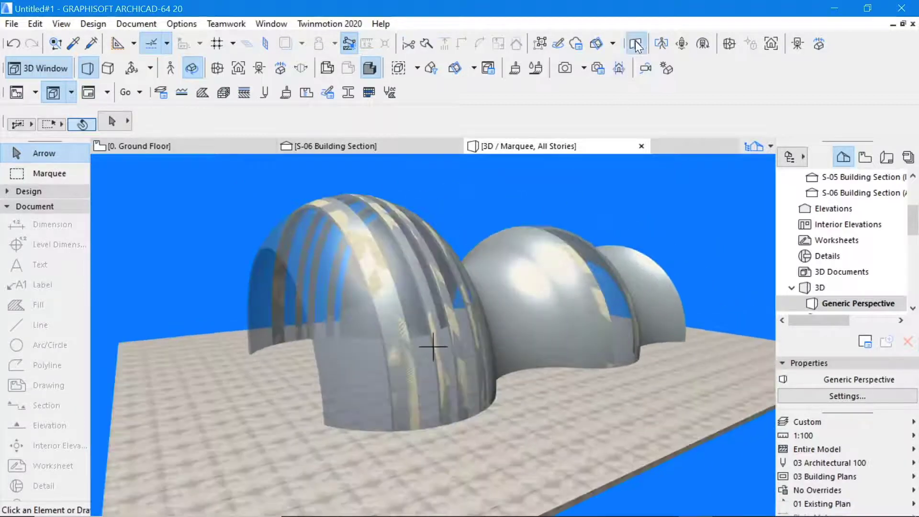
left_click(544, 273)
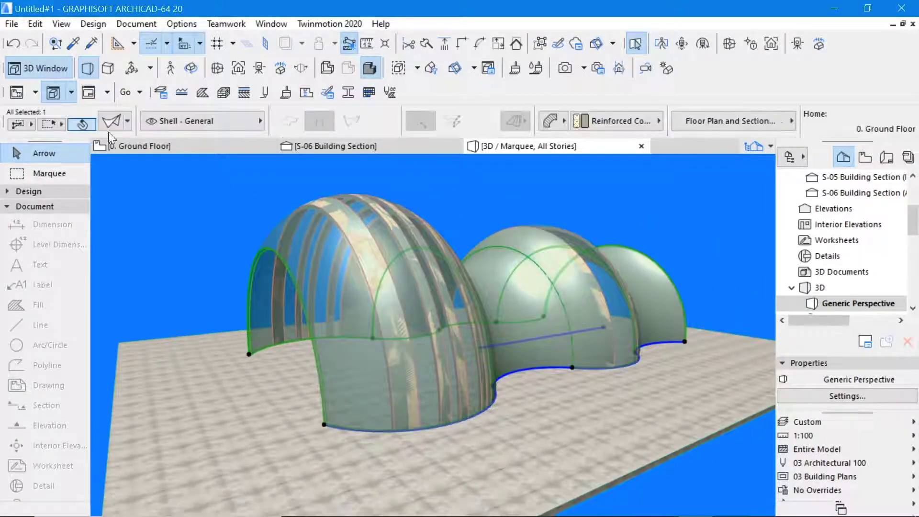
scroll(377, 112, "down", 3)
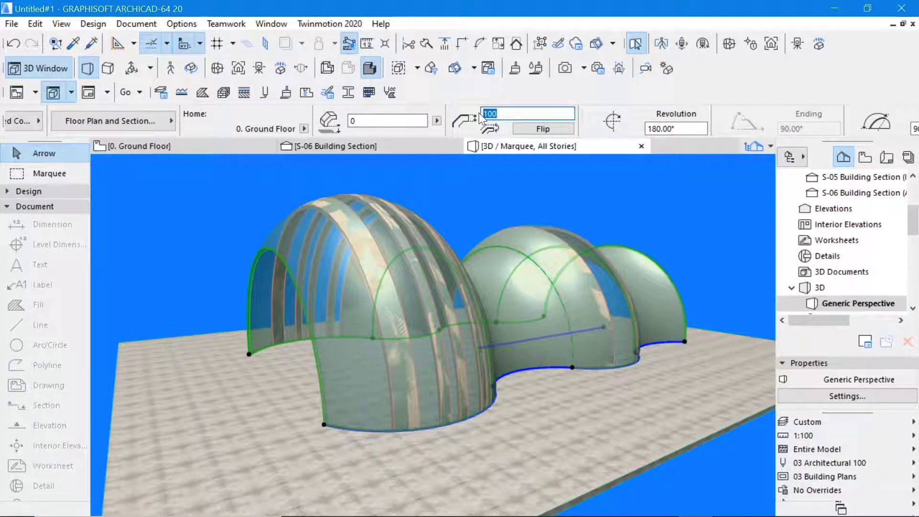
type("50")
left_click(438, 206)
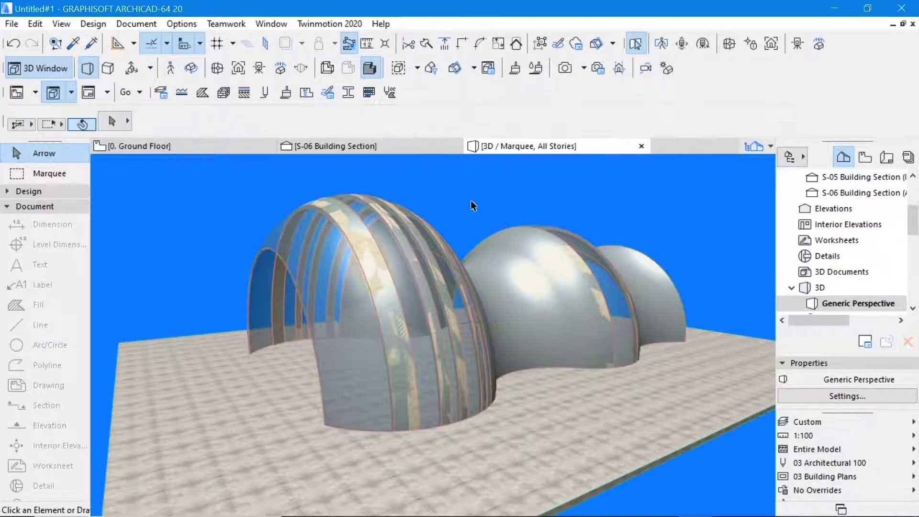
- Orbit closer to face the domes and flip the glass shell
middle_click_drag(477, 291, 385, 330, "shift")
left_click(343, 306)
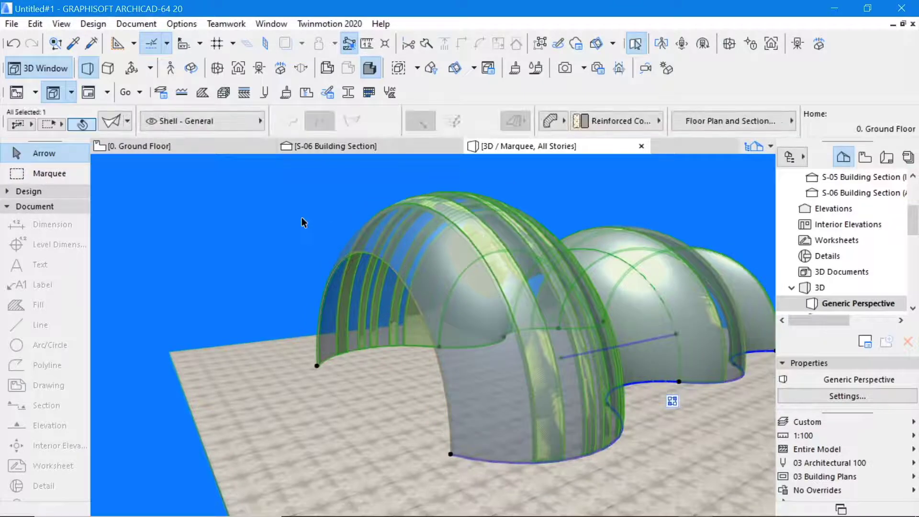
scroll(612, 124, "right", 3)
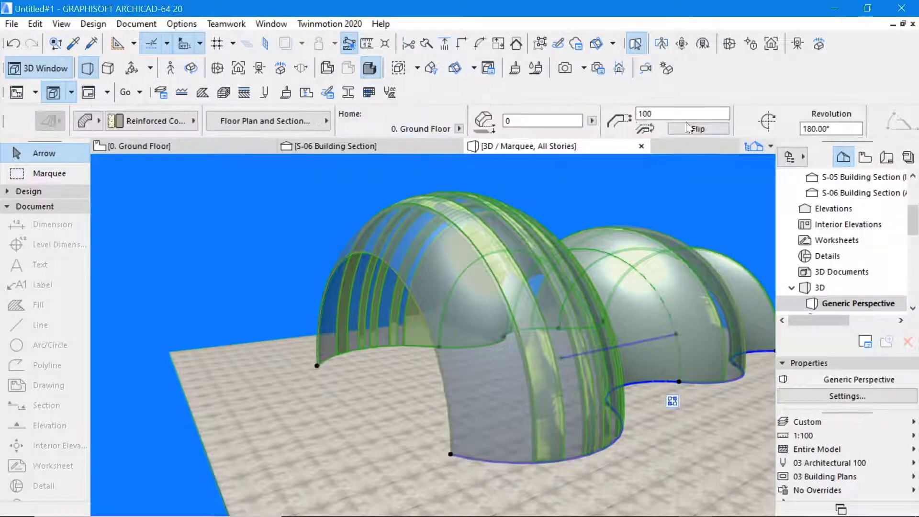
left_click(714, 128)
left_click(269, 209)
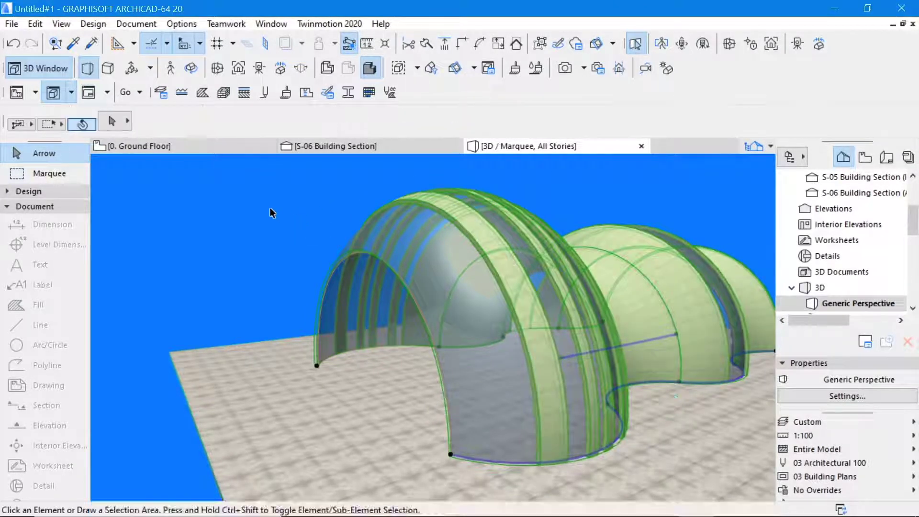
scroll(343, 236, "down", 3)
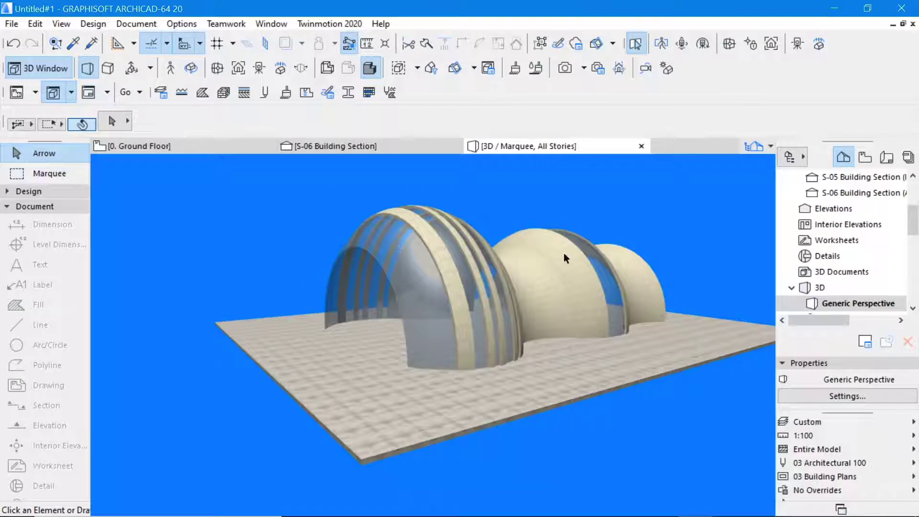
- Orbit around the model to view the striped dome up close
left_click(191, 68)
left_click_drag(495, 299, 550, 257)
scroll(550, 257, "up", 5)
left_click_drag(290, 322, 377, 272)
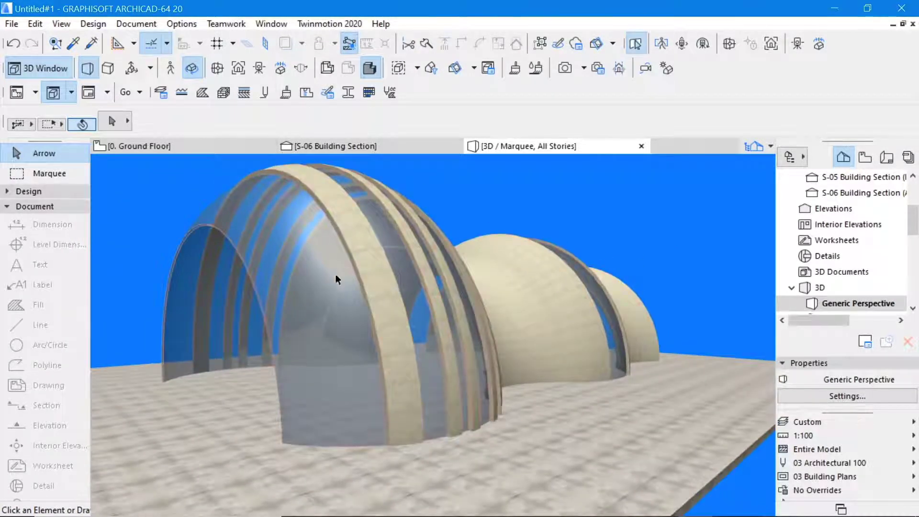
- Enable all three surface overrides on the concrete shell and set the third to Paint - Vermilion
left_click(376, 278)
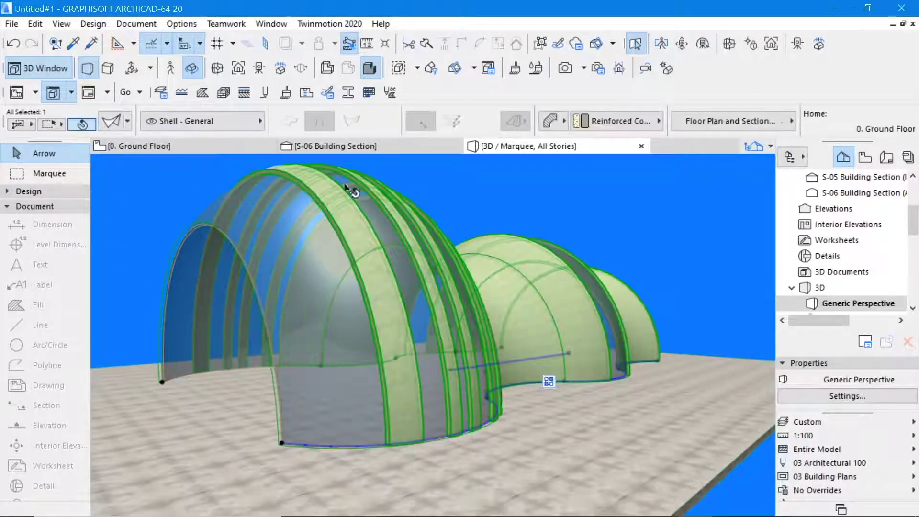
left_click(118, 131)
left_click(326, 302)
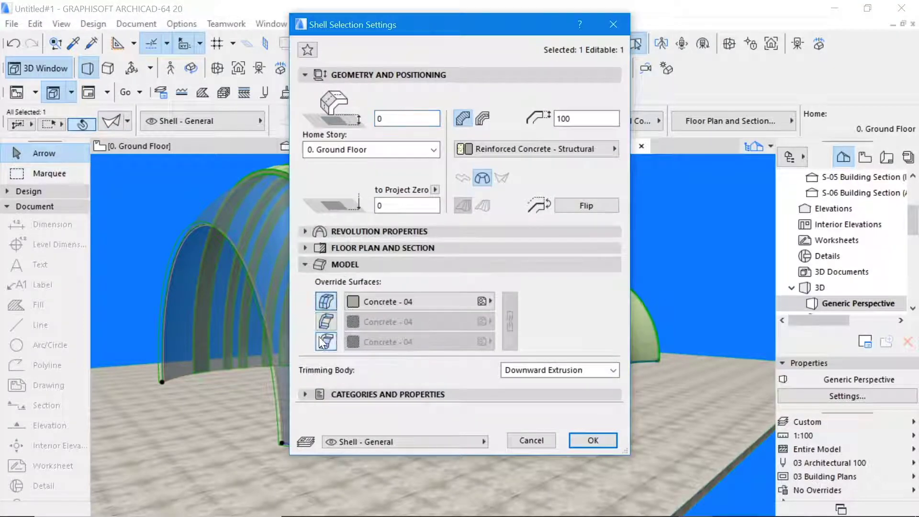
left_click(326, 321)
left_click(326, 341)
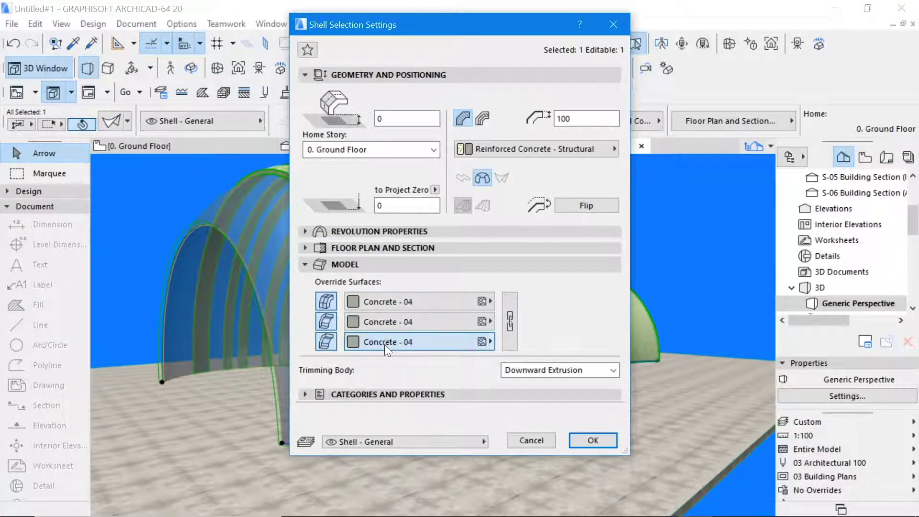
left_click(407, 342)
scroll(655, 412, "up", 2)
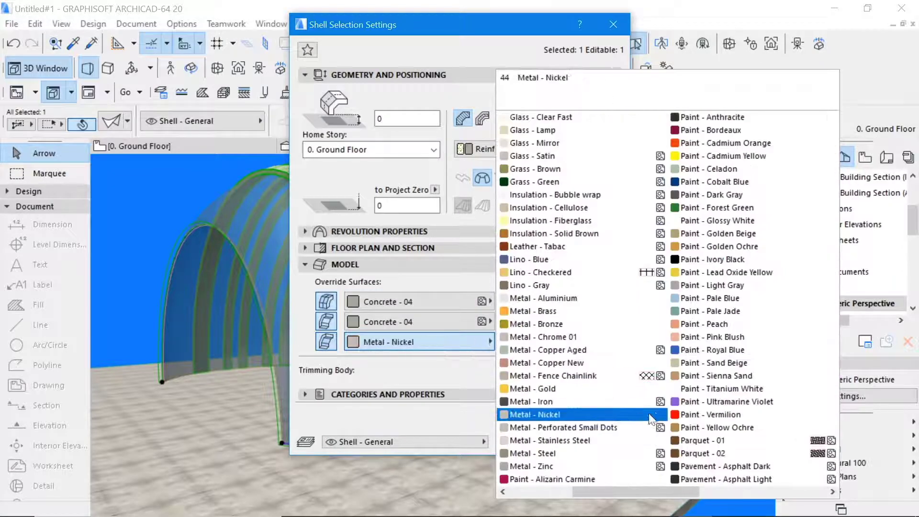
left_click(694, 412)
- Set the first and second surfaces to Paint - Titanium White and apply the settings
left_click(432, 302)
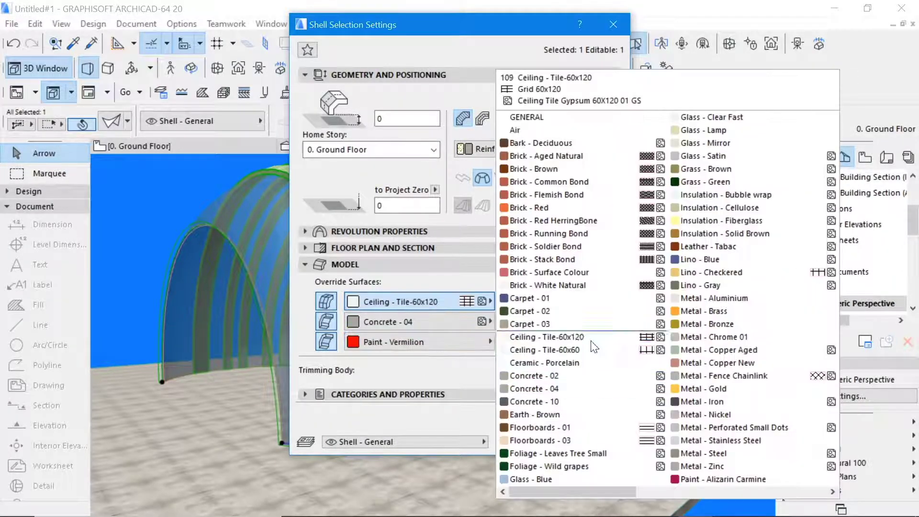
scroll(584, 383, "down", 3)
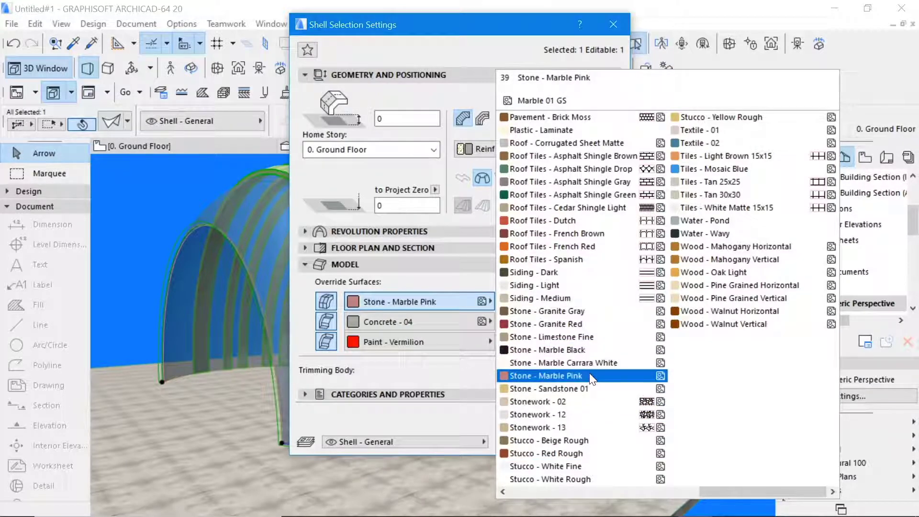
scroll(592, 378, "up", 2)
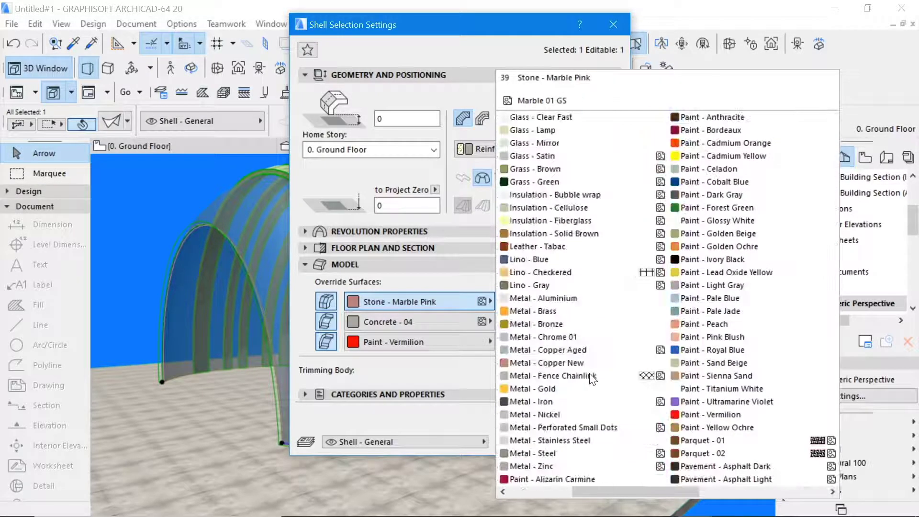
left_click(739, 389)
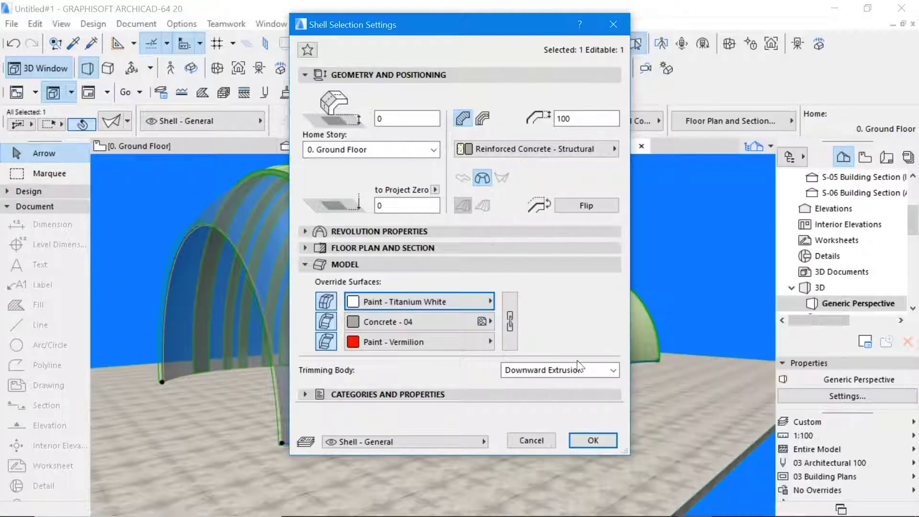
left_click(398, 322)
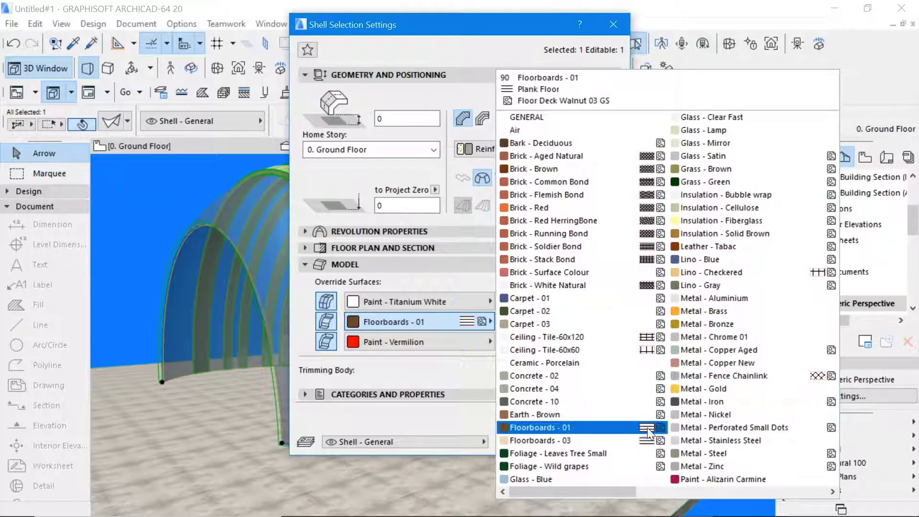
scroll(671, 432, "down", 2)
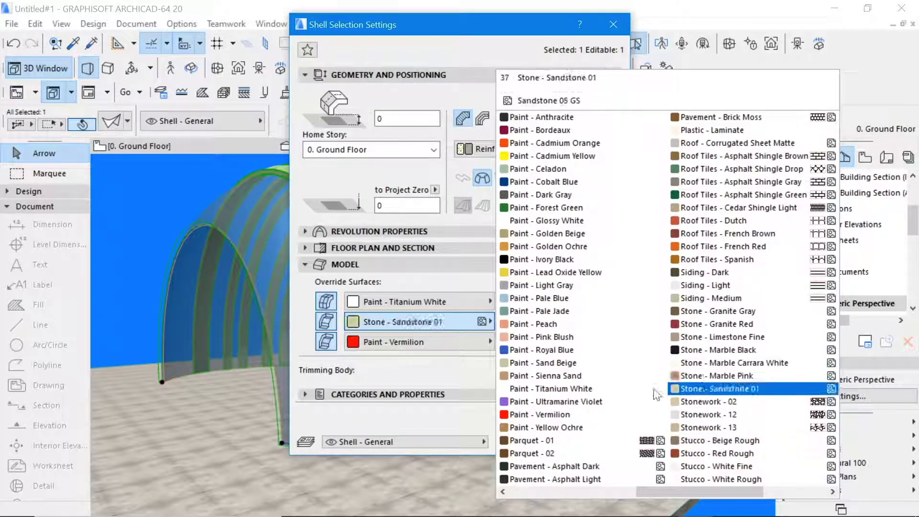
left_click(608, 389)
left_click(605, 441)
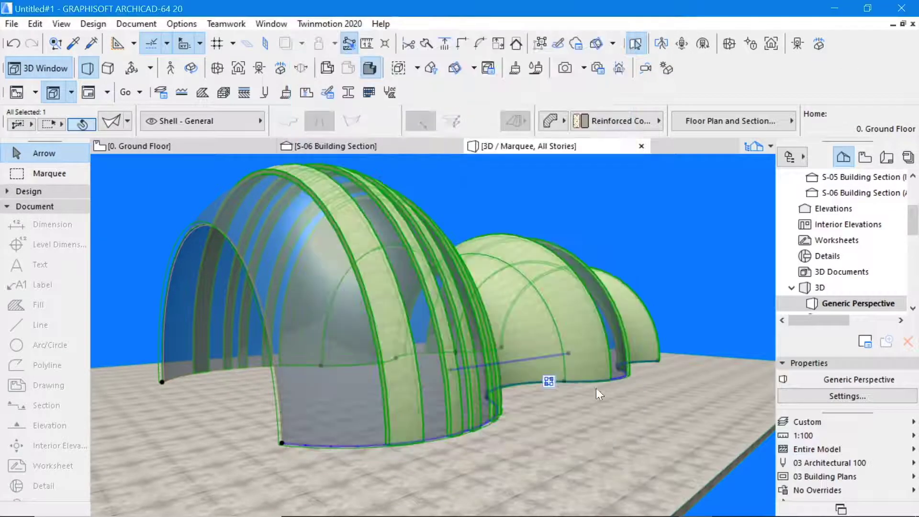
- Select the glass shell and bring up its settings with Ctrl+T
left_click(609, 206)
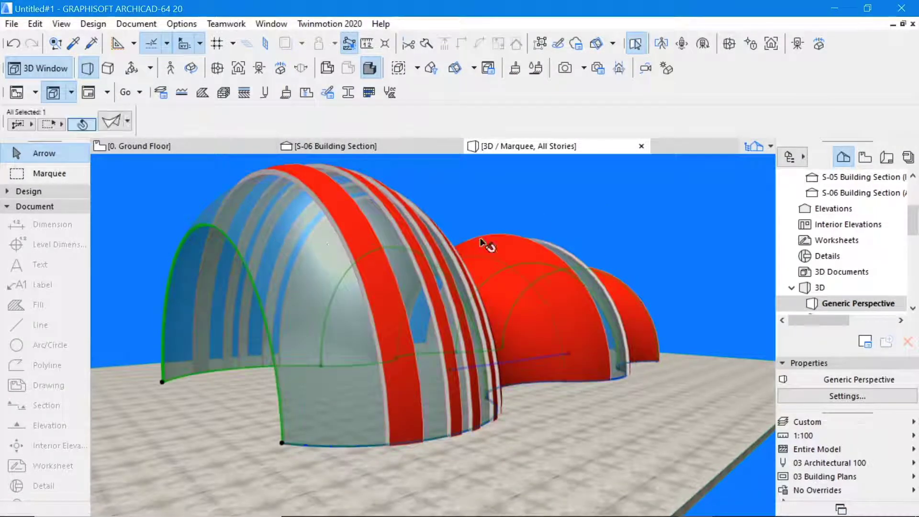
left_click(276, 239)
key("ctrl+t")
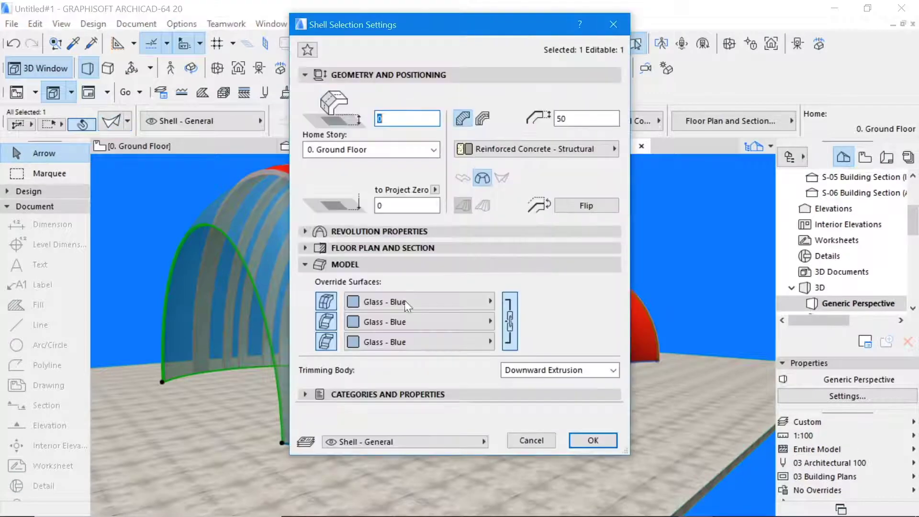
- Cancel the glass shell settings and orbit around the red and white shells
left_click(529, 440)
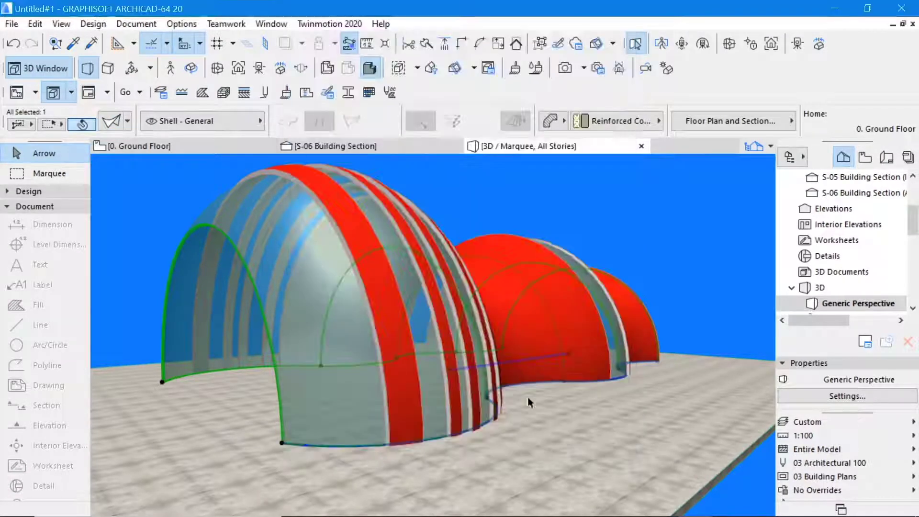
left_click(541, 214)
left_click(191, 68)
left_click_drag(576, 329, 375, 255)
left_click_drag(609, 370, 431, 316)
- Turn the view to face the arch openings, then to oblique and side-on views of both shells
scroll(396, 297, "up", 5)
scroll(396, 297, "down", 5)
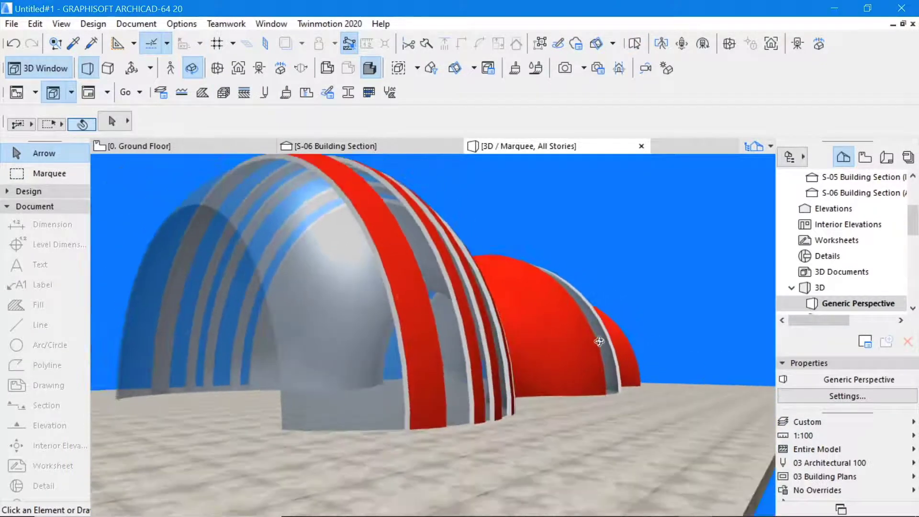
left_click_drag(607, 379, 539, 340)
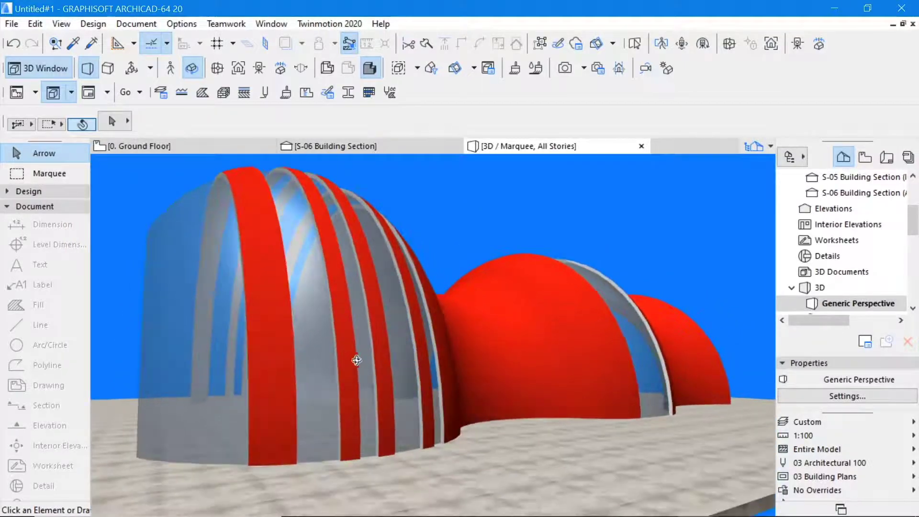
left_click_drag(353, 361, 424, 336)
left_click_drag(149, 311, 568, 270)
left_click_drag(639, 322, 628, 324)
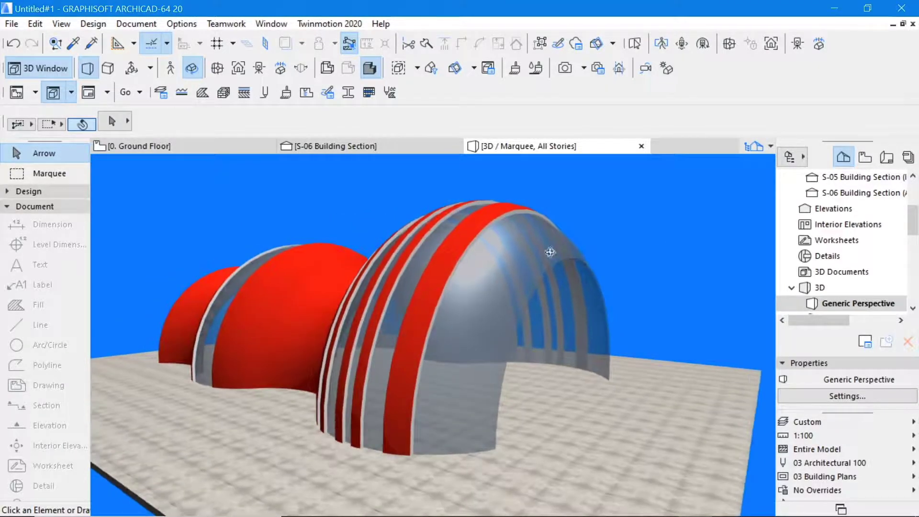
left_click_drag(547, 256, 353, 324)
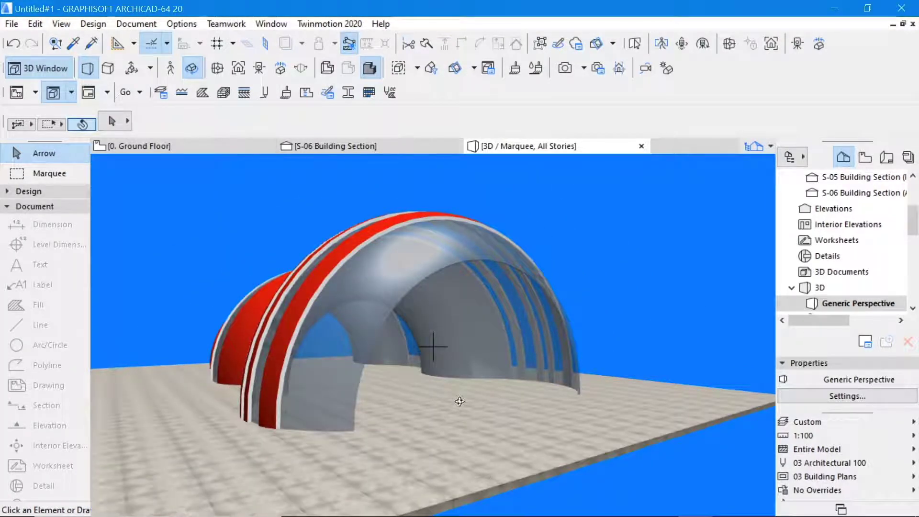
- On the Ground Floor plan, draw a new slab by entering its exact dimensions
left_click(110, 148)
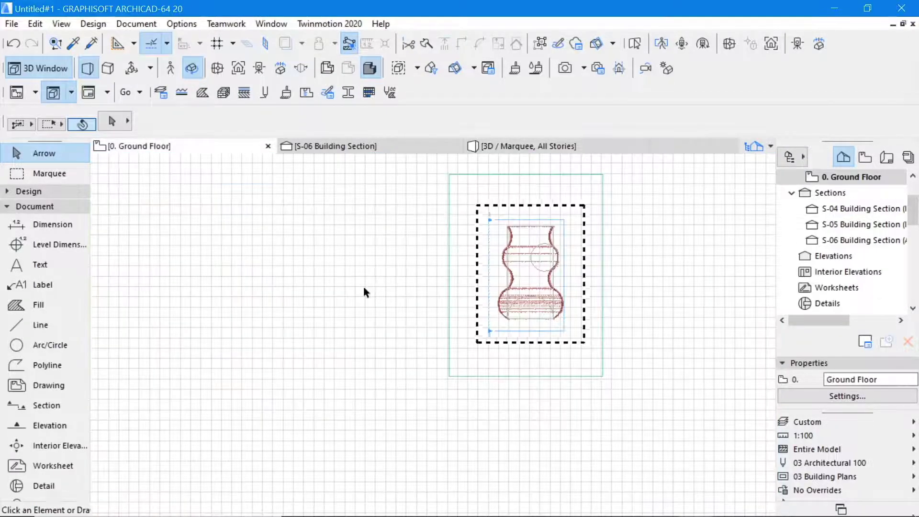
scroll(558, 334, "up", 5)
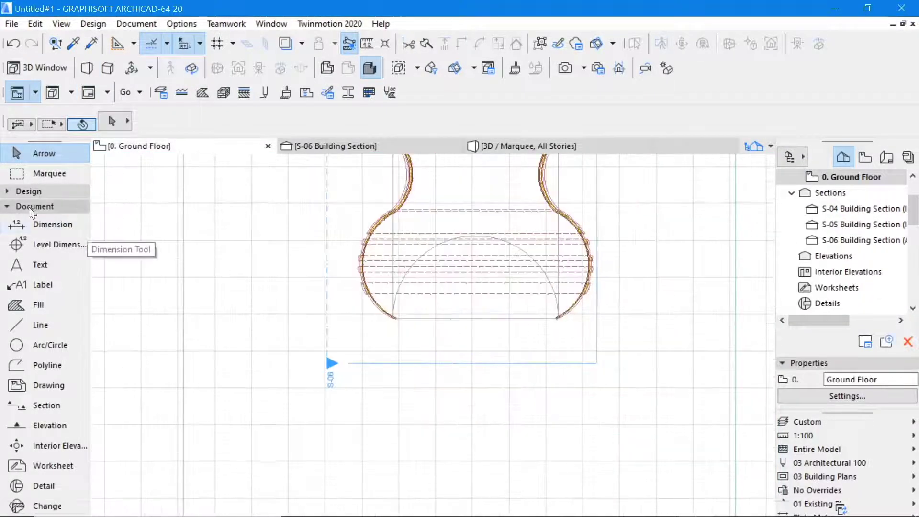
left_click(7, 191)
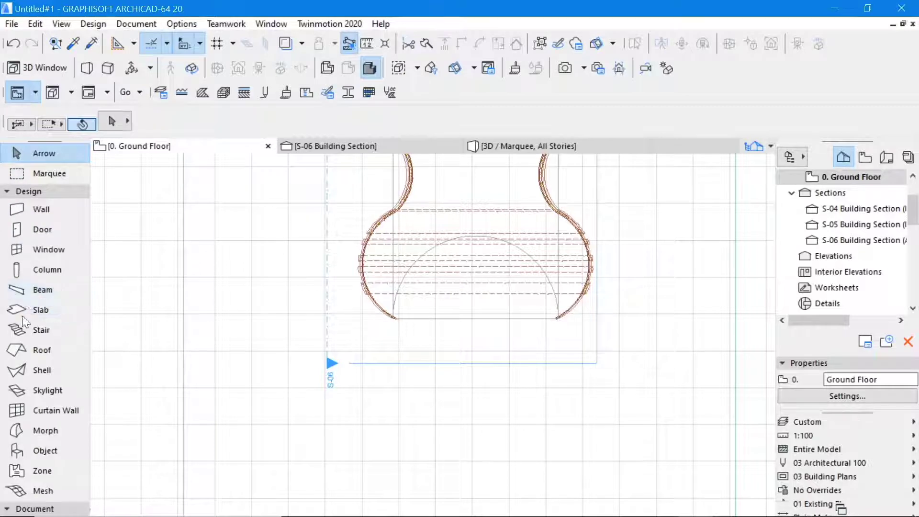
left_click(34, 310)
scroll(412, 328, "up", 3)
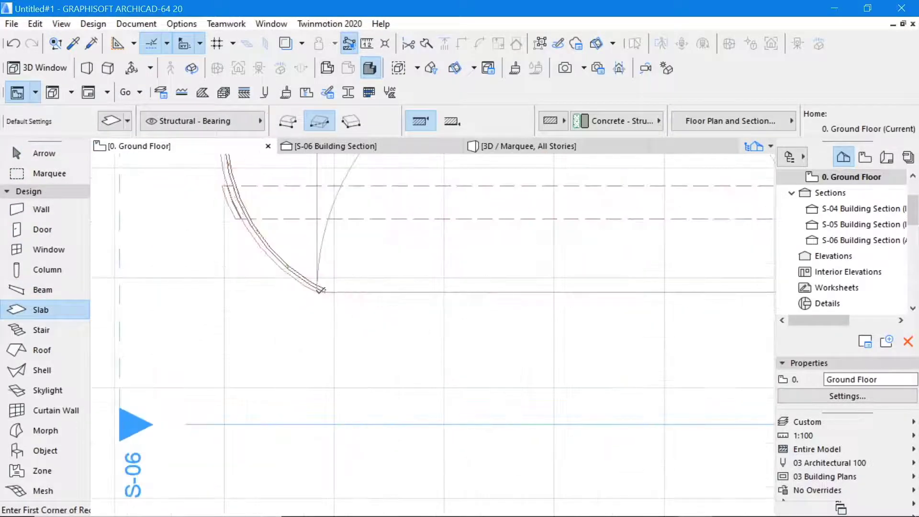
left_click(320, 290)
scroll(207, 287, "down", 3)
scroll(520, 284, "up", 4)
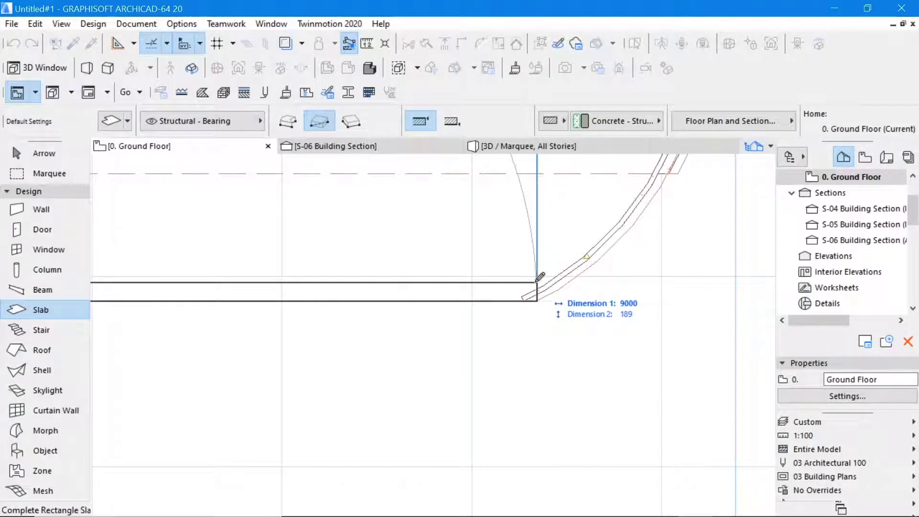
key("Tab")
key("Tab")
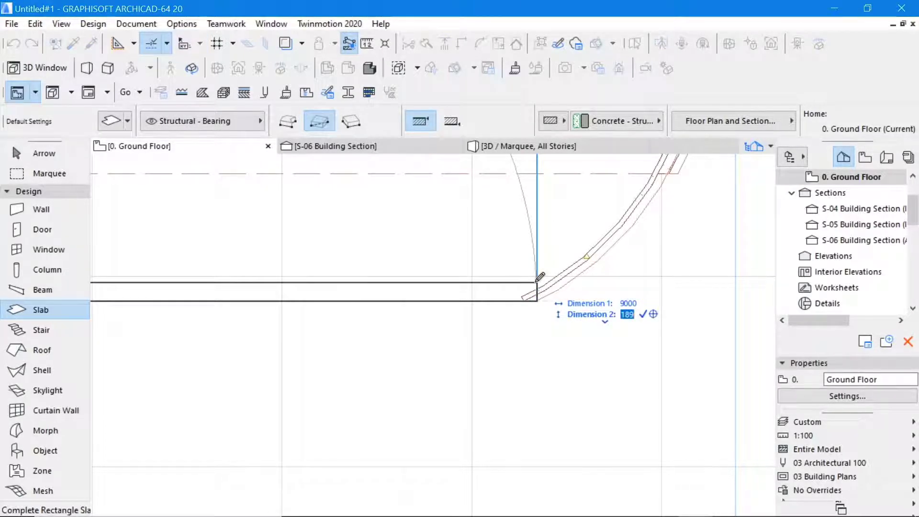
key("Return")
- Move the new slab up by 100 from its corner
left_click(23, 152)
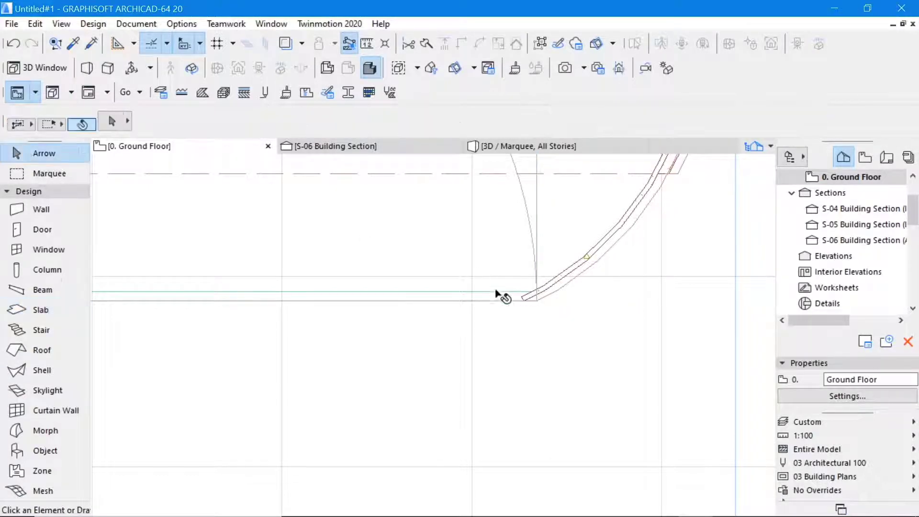
left_click(514, 292)
scroll(545, 290, "up", 3)
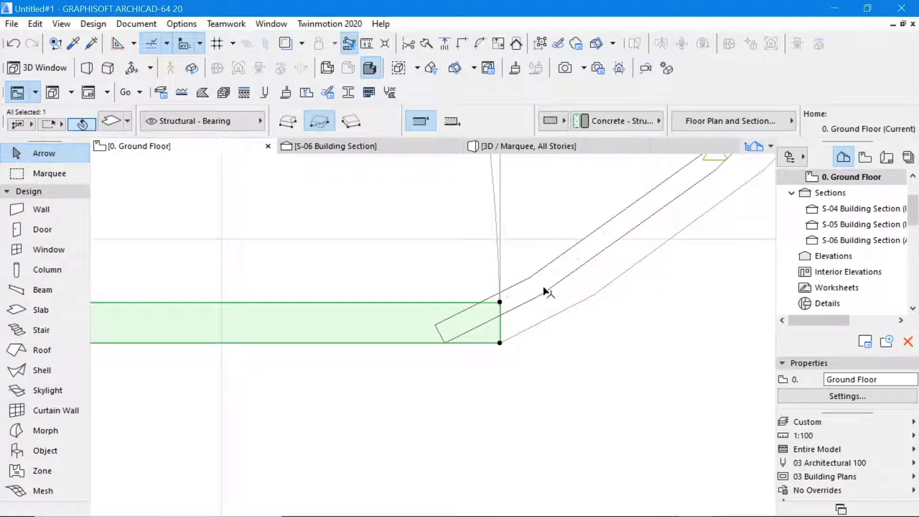
left_click(500, 343)
left_click(499, 302)
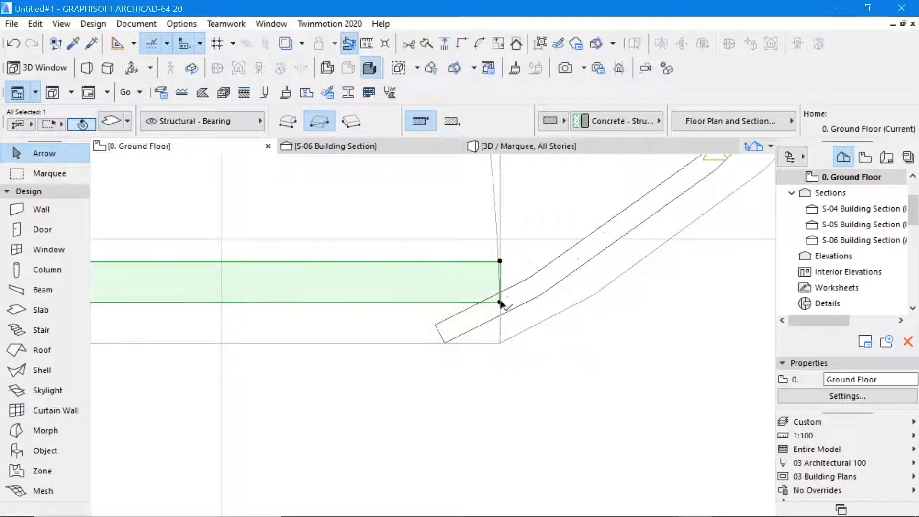
- Offset the new slab's edge and the green slab's edge by 100 each
left_click(501, 277)
left_click(638, 346)
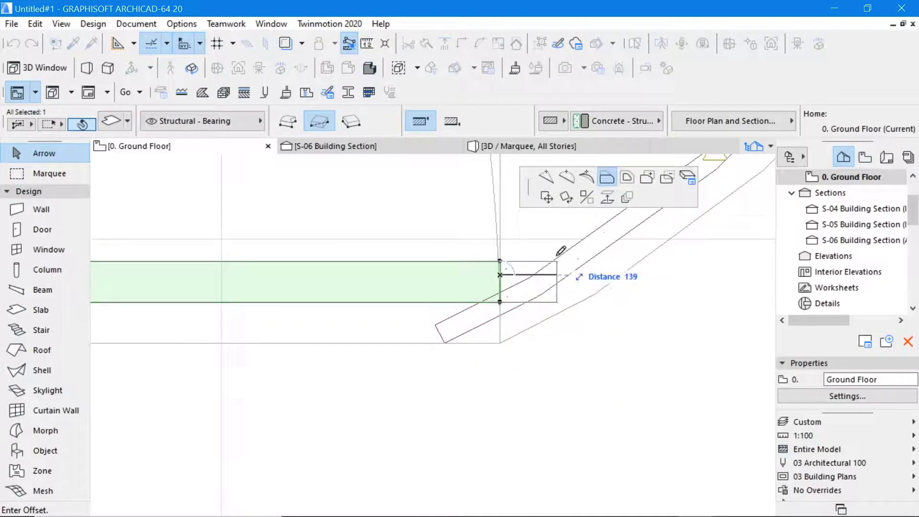
type("100")
key("Return")
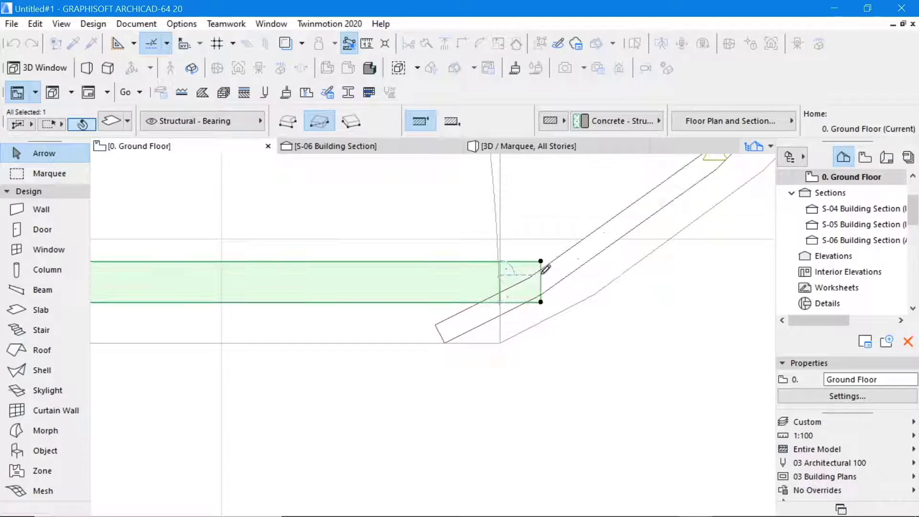
scroll(648, 222, "down", 3)
scroll(318, 212, "up", 5)
left_click(389, 235)
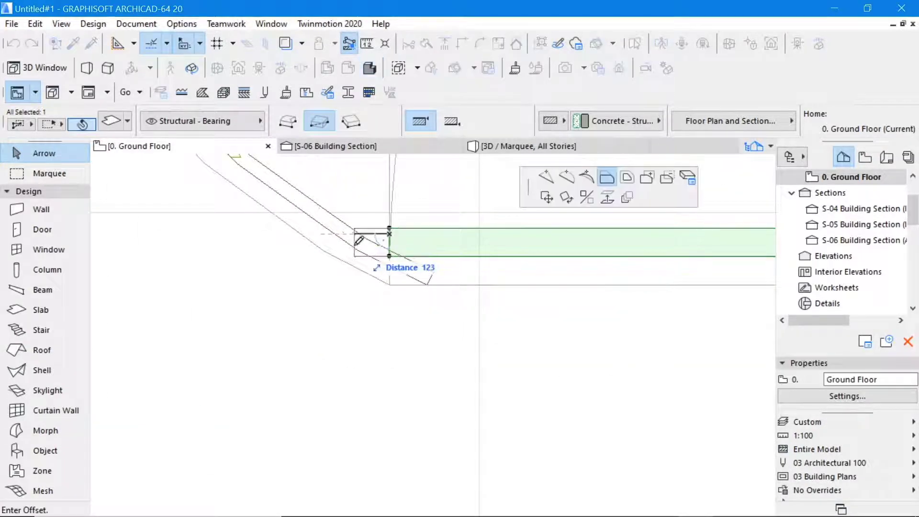
type("100")
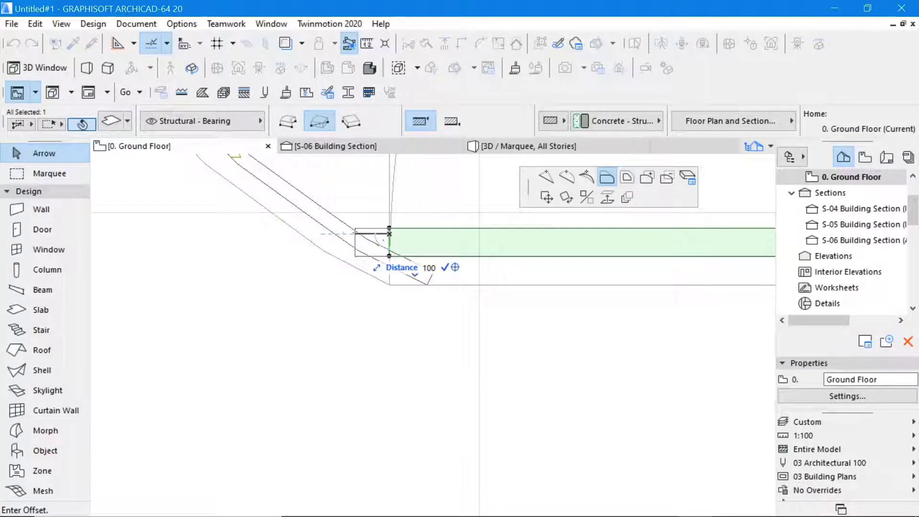
key("Return")
- Set the new slab's thickness to 6500 in the Info Box
scroll(350, 234, "down", 4)
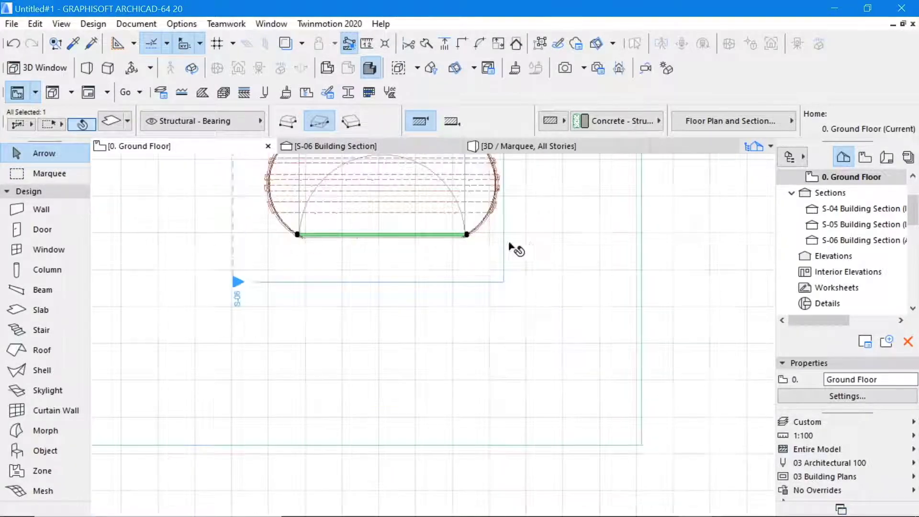
scroll(533, 248, "up", 4)
scroll(459, 301, "down", 3)
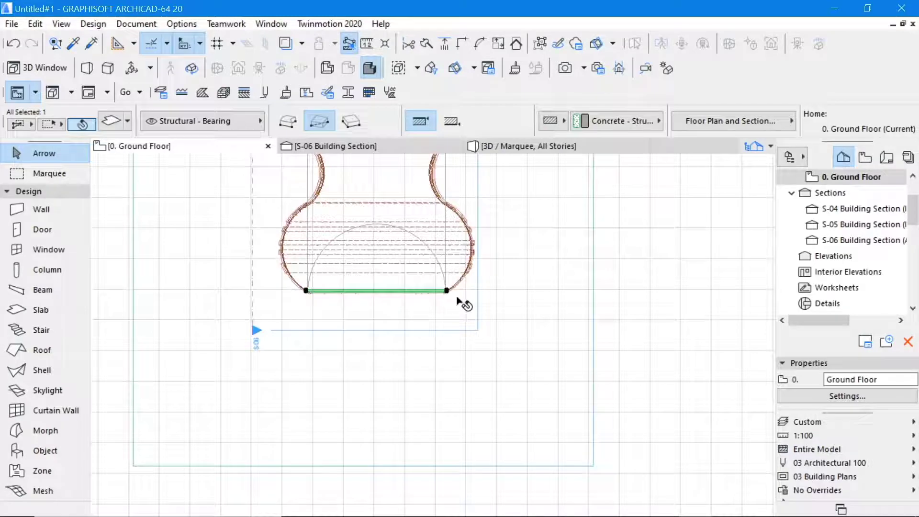
scroll(392, 118, "right", 5)
left_click(387, 114)
type("150")
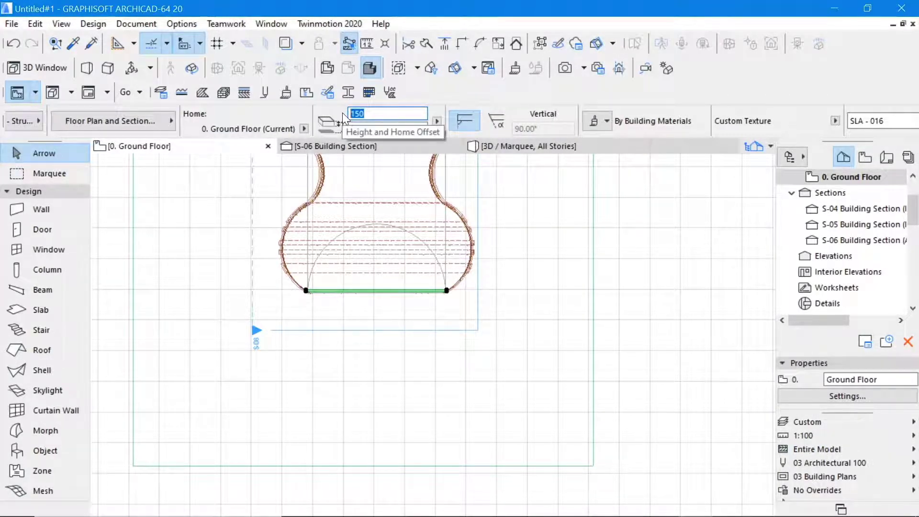
type("6500")
scroll(509, 267, "down", 4)
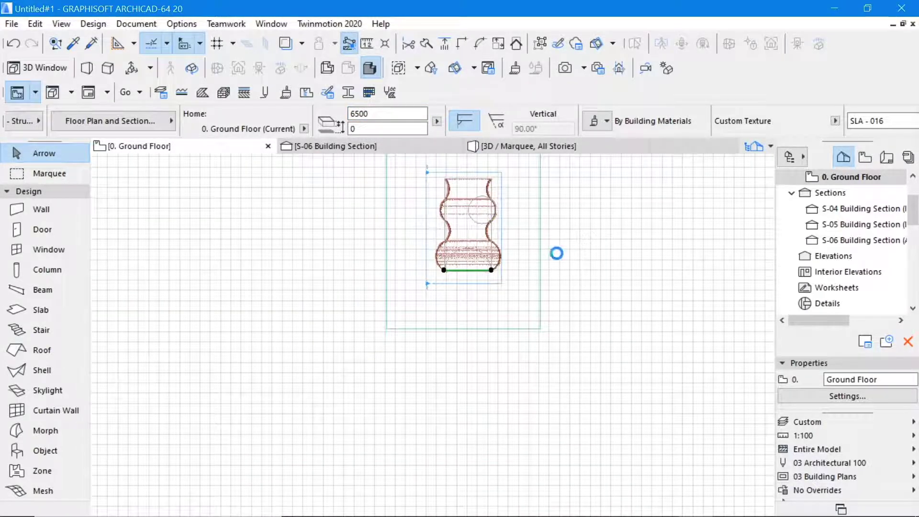
- Start a marquee selection area beside the dome plan
left_click(19, 175)
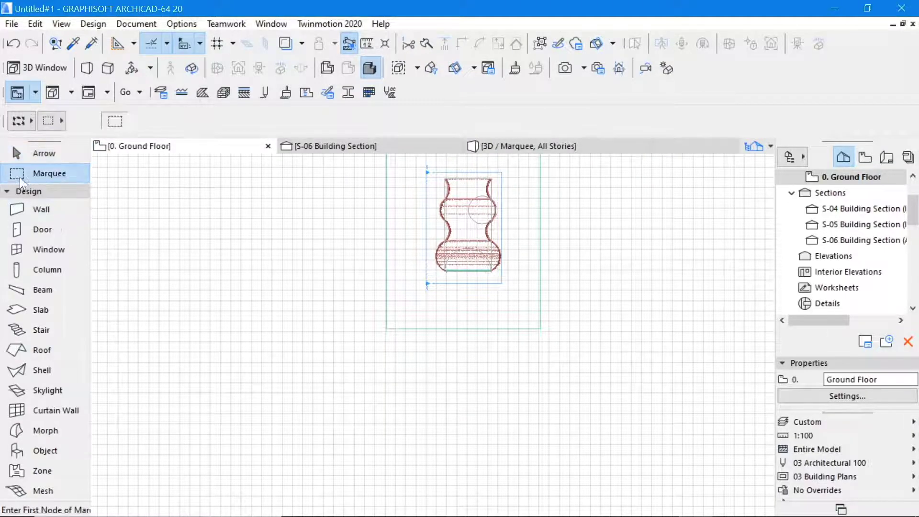
scroll(377, 310, "down", 3)
scroll(437, 249, "up", 3)
left_click(460, 249)
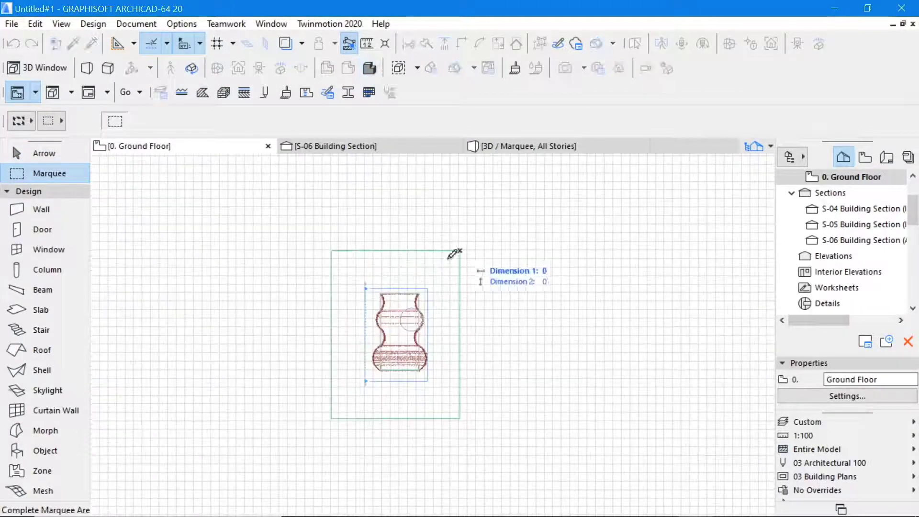
- Close the marquee around the dome plan and show it in 3D from a low side view
left_click(332, 419)
right_click(490, 340)
left_click(537, 252)
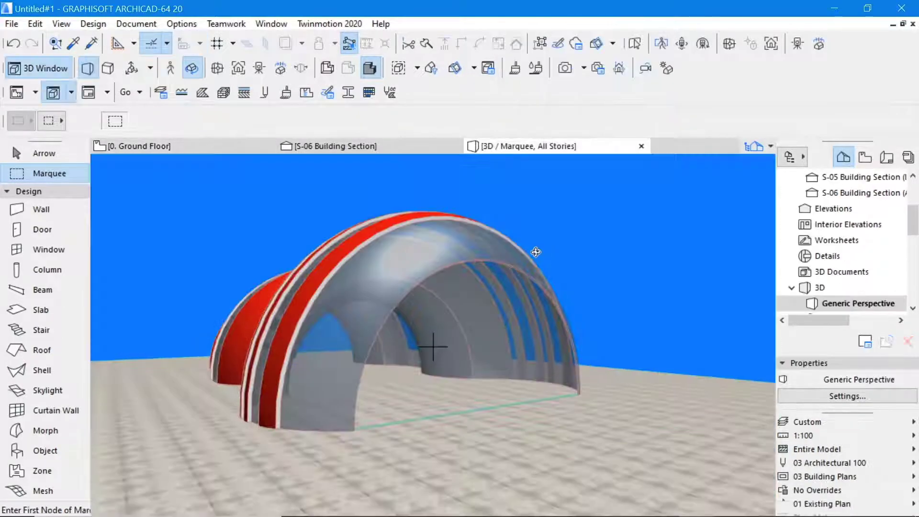
middle_click_drag(472, 258, 390, 221, "shift")
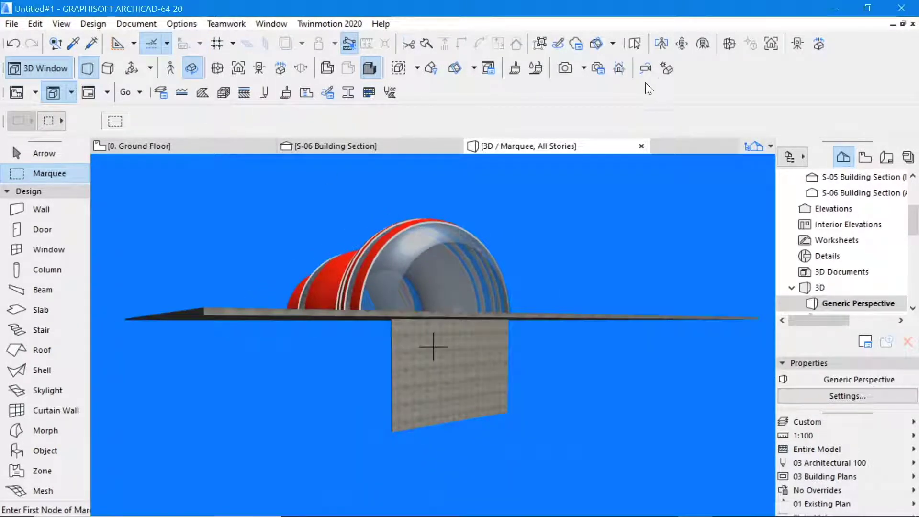
- Raise the vertical panel 6500 from its corner so it stands on the ground
left_click(33, 154)
left_click(433, 360)
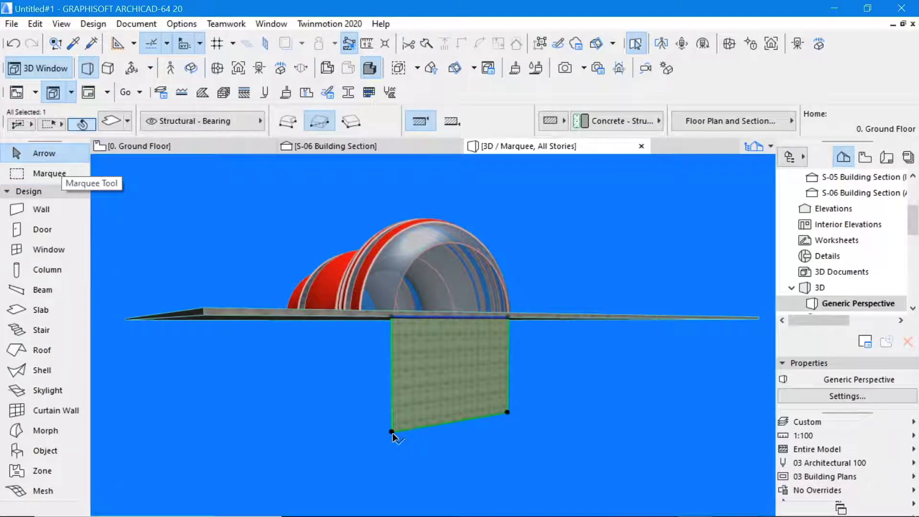
left_click(392, 433)
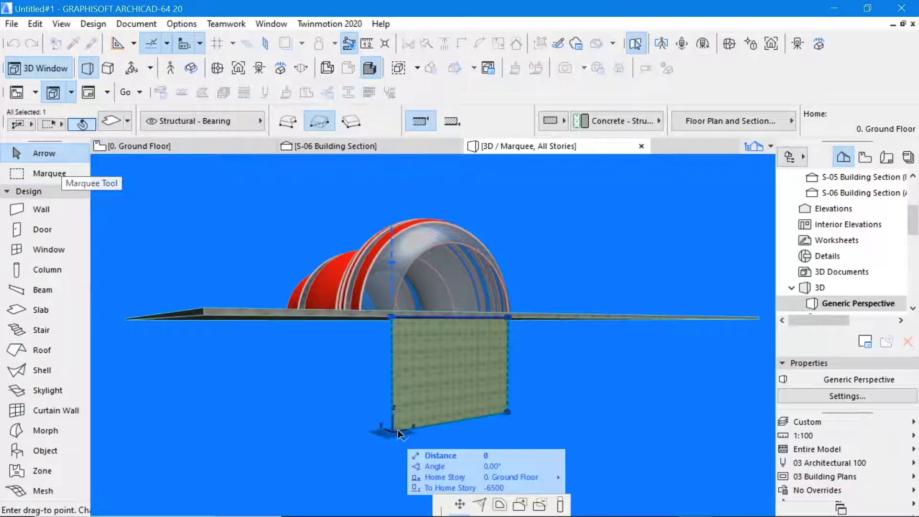
left_click(392, 317)
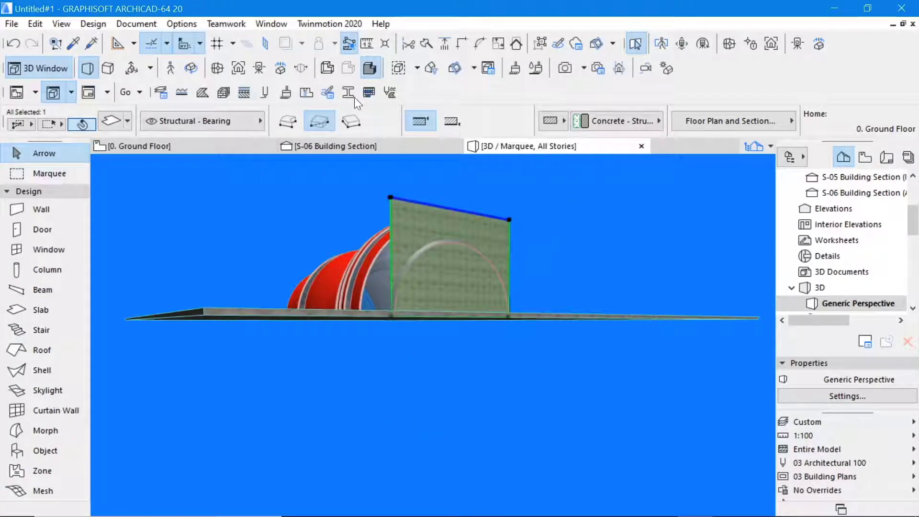
- Override all three panel surfaces with Glass - Lamp, linking them with the chain button
left_click(112, 122)
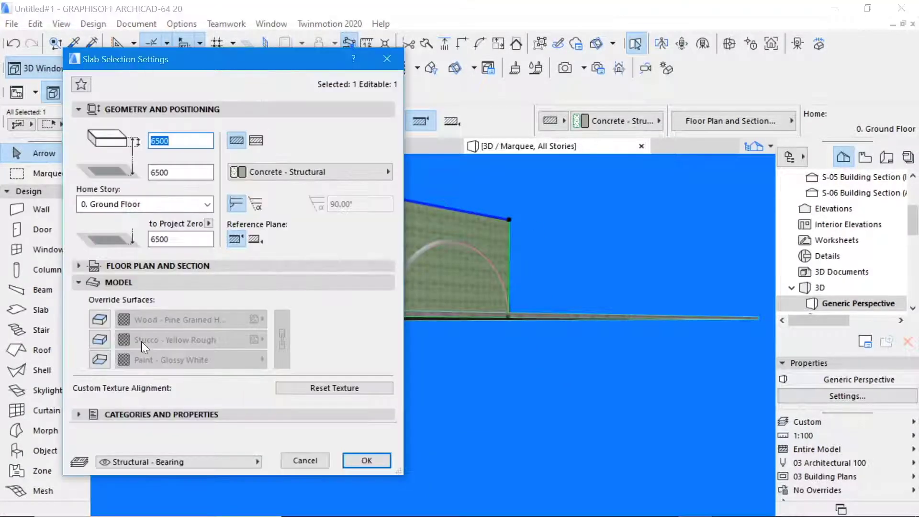
left_click(107, 317)
left_click(100, 341)
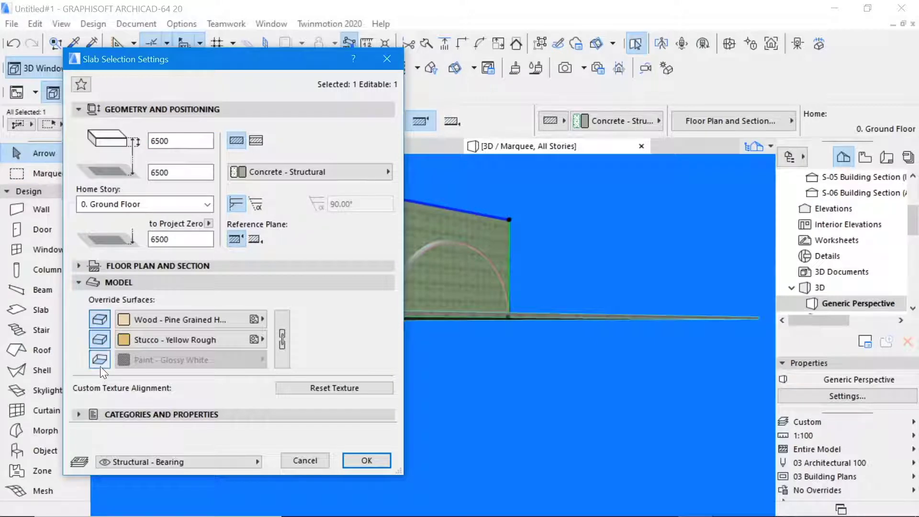
left_click(99, 363)
left_click(179, 318)
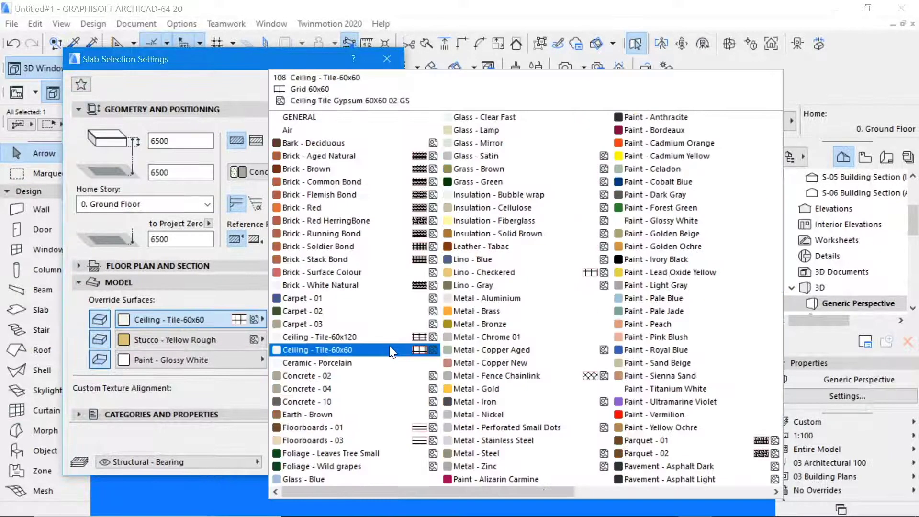
left_click(495, 129)
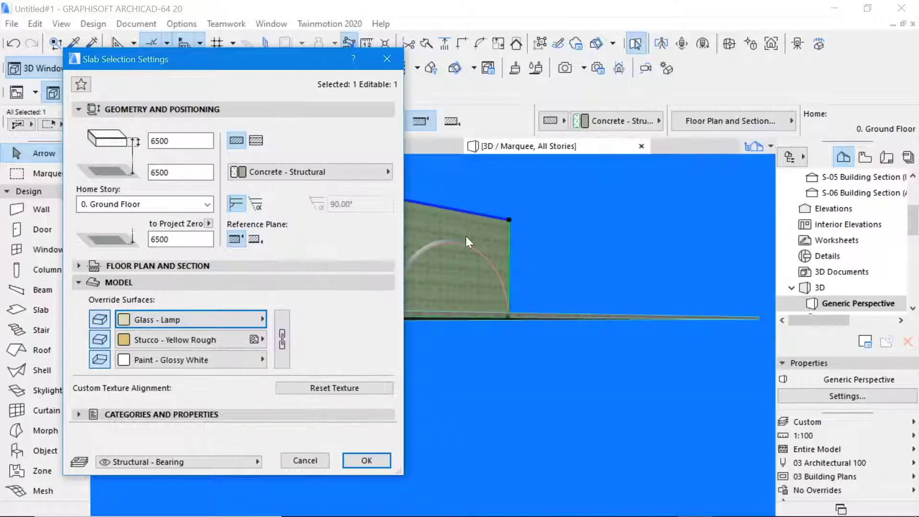
left_click(280, 345)
left_click(184, 317)
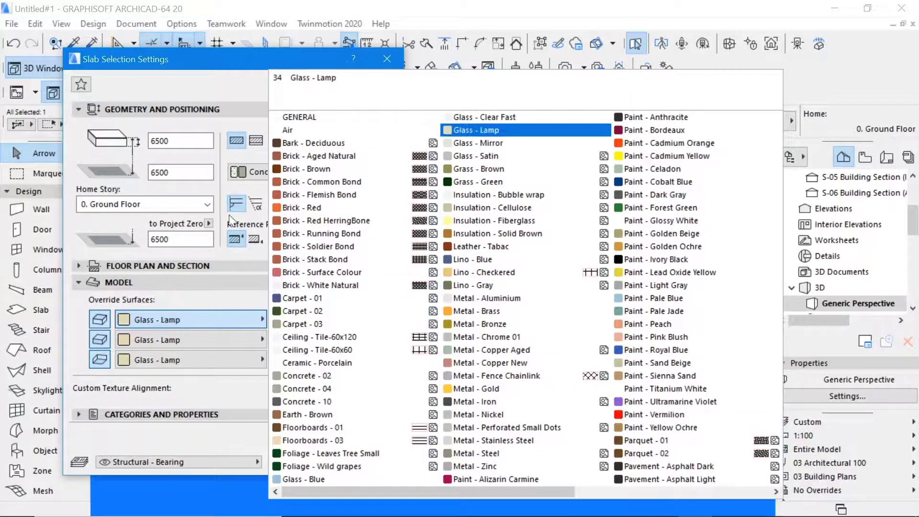
left_click(180, 297)
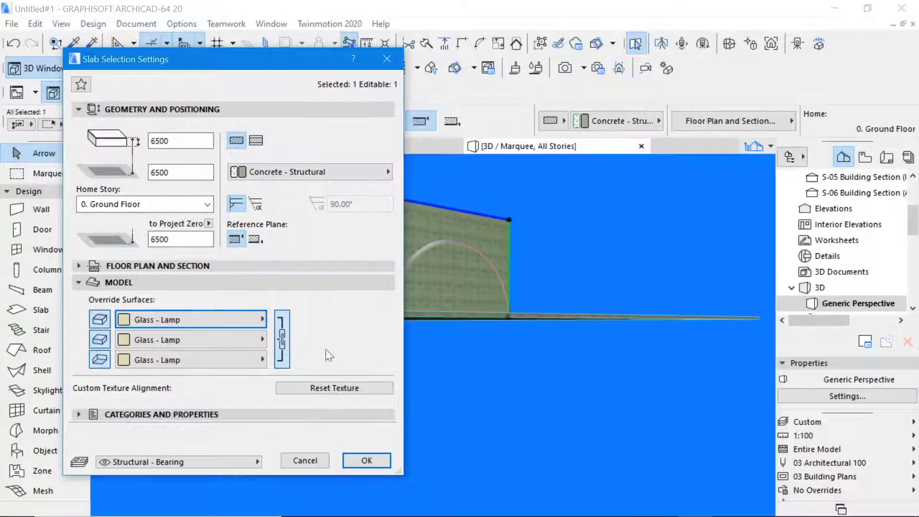
left_click(360, 457)
middle_click_drag(483, 294, 515, 212, "shift")
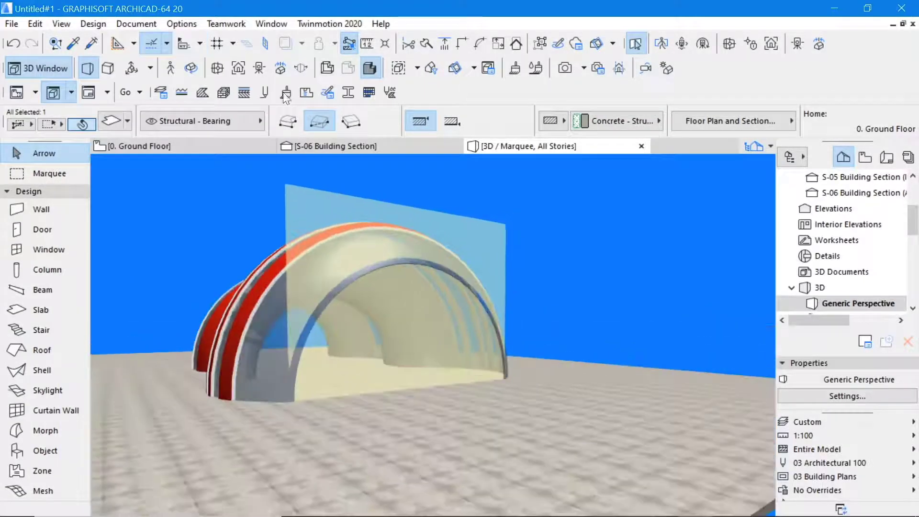
left_click(191, 68)
left_click_drag(589, 312, 468, 227)
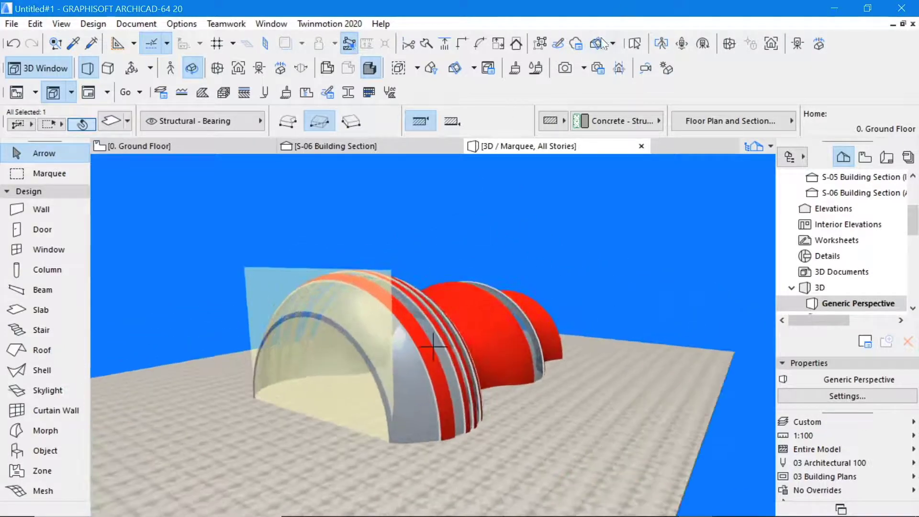
left_click(635, 44)
left_click(209, 228)
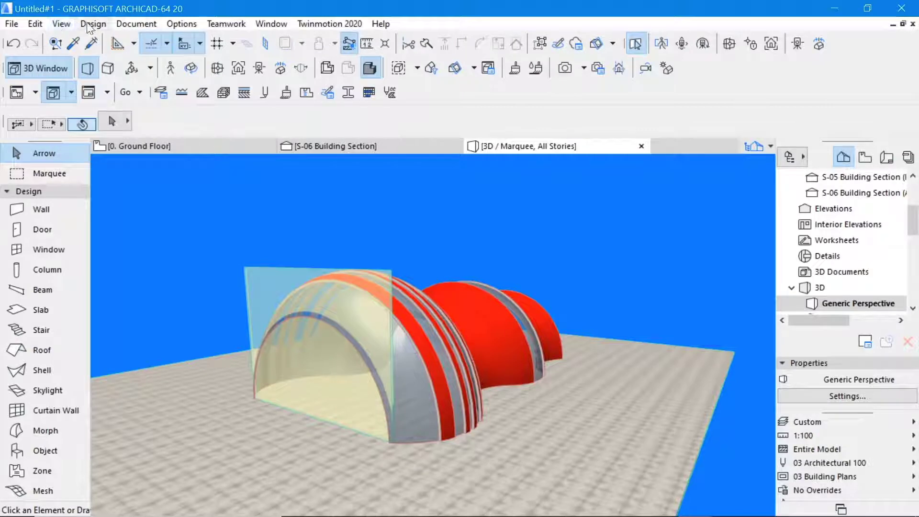
- In Solid Element Operations, set the dome as Operator and the glass panel as Target
left_click(91, 24)
left_click(135, 136)
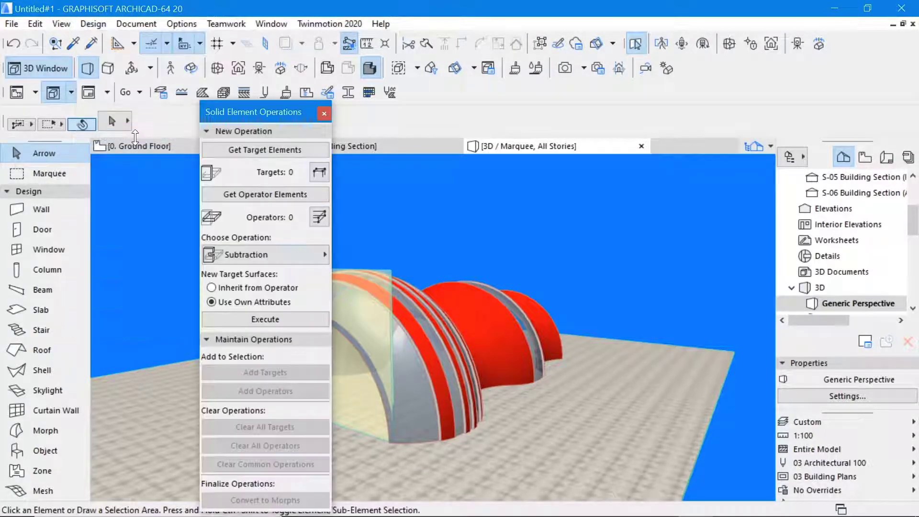
left_click_drag(278, 114, 200, 115)
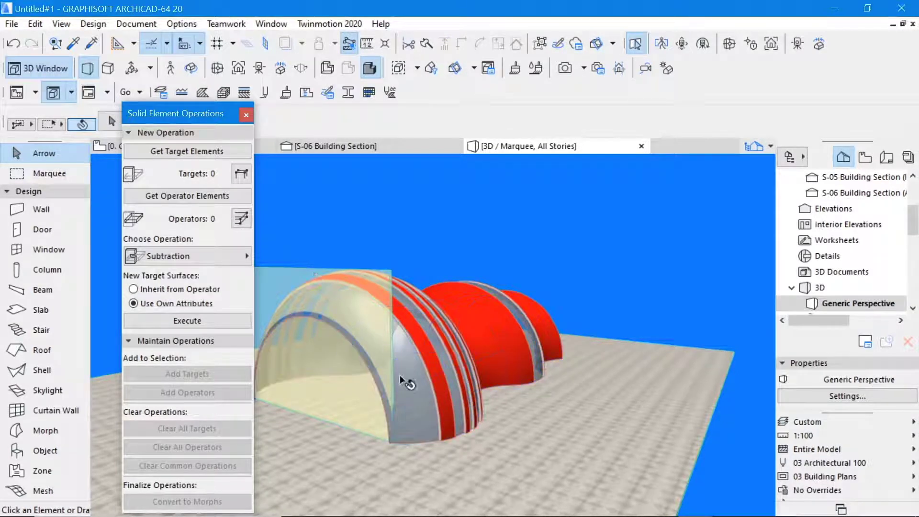
left_click(425, 392)
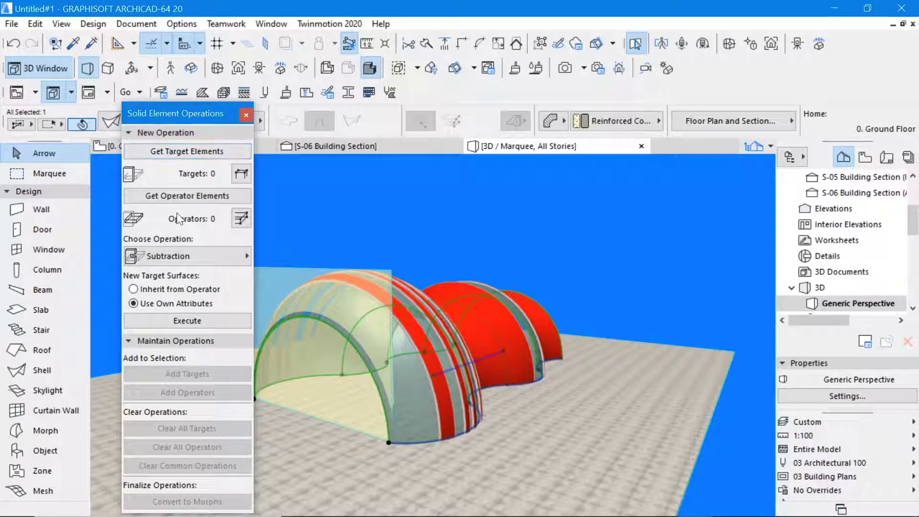
left_click(179, 196)
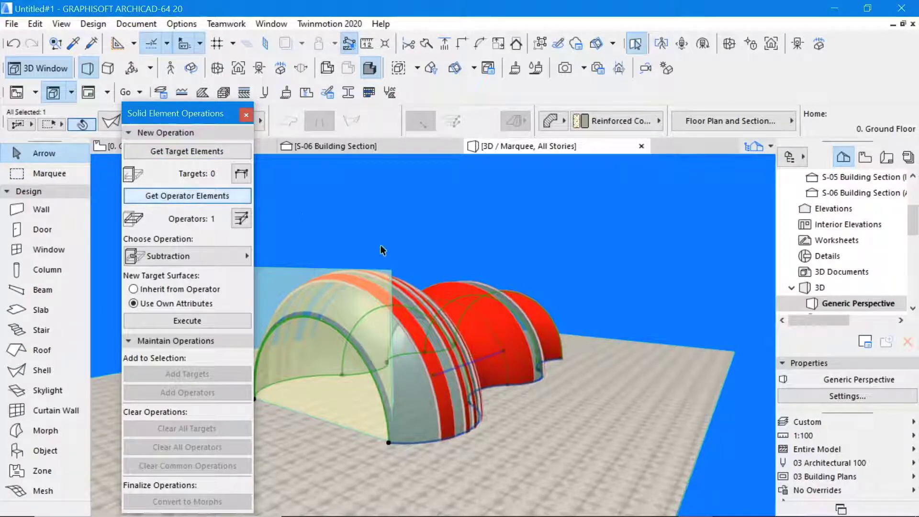
left_click(315, 263)
left_click(184, 152)
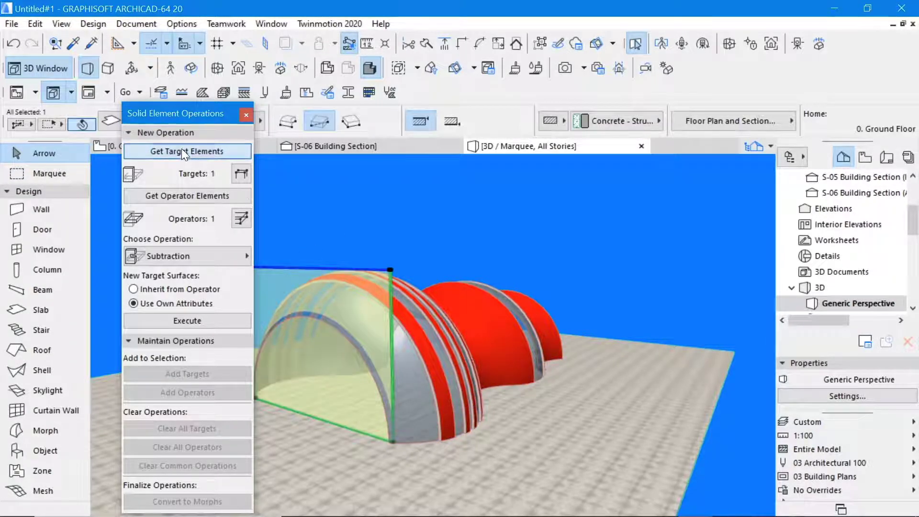
- Execute Subtraction with upward extrusion on the glass panel and close the palette
left_click(292, 216)
left_click(205, 255)
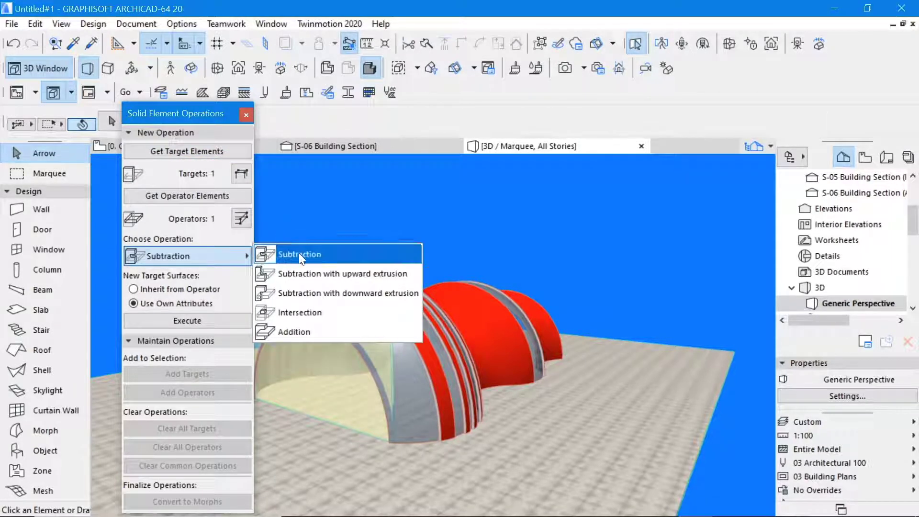
left_click(323, 275)
left_click(309, 208)
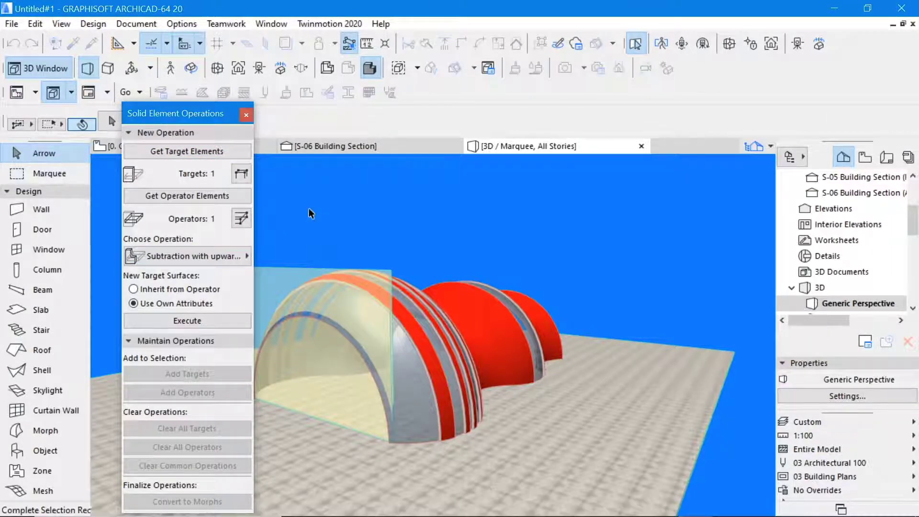
left_click(209, 318)
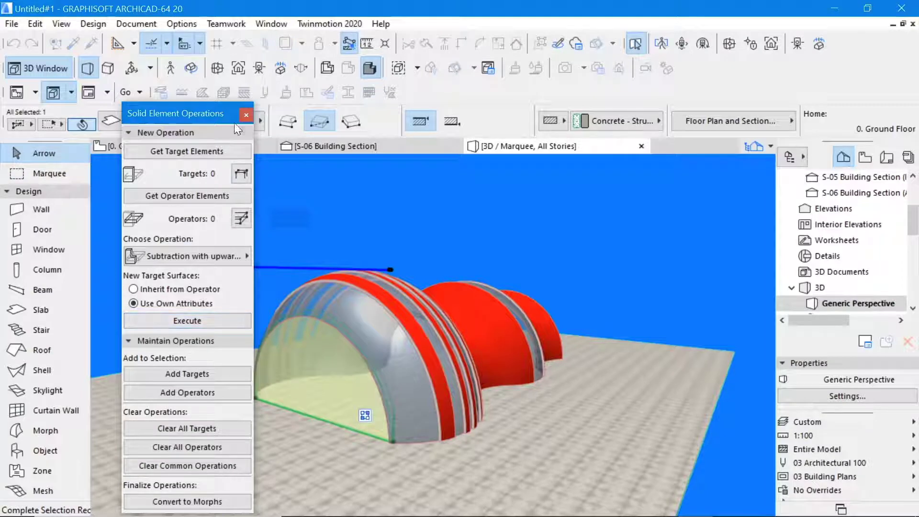
left_click(246, 115)
- Orbit around the dome to check the glass-filled arched front, then return to Ground Floor
left_click(357, 216)
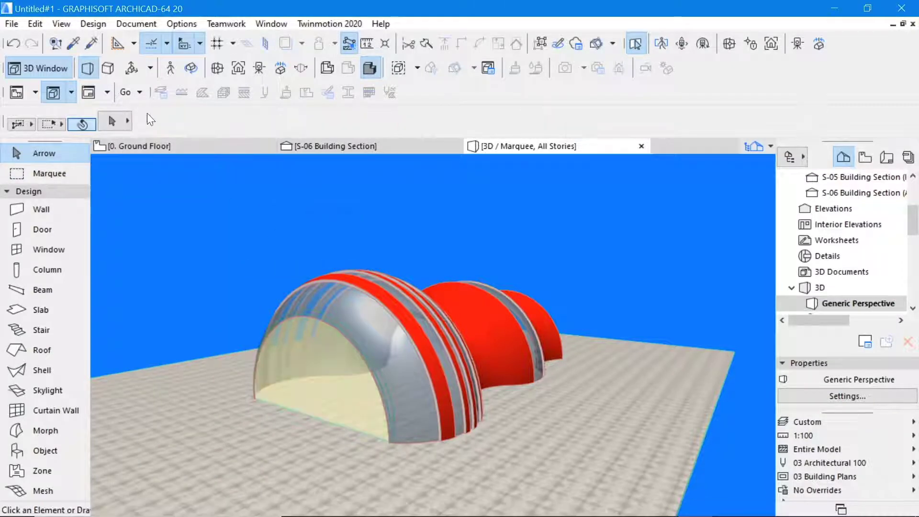
left_click(191, 68)
left_click_drag(209, 303, 311, 388)
left_click_drag(318, 342, 328, 289)
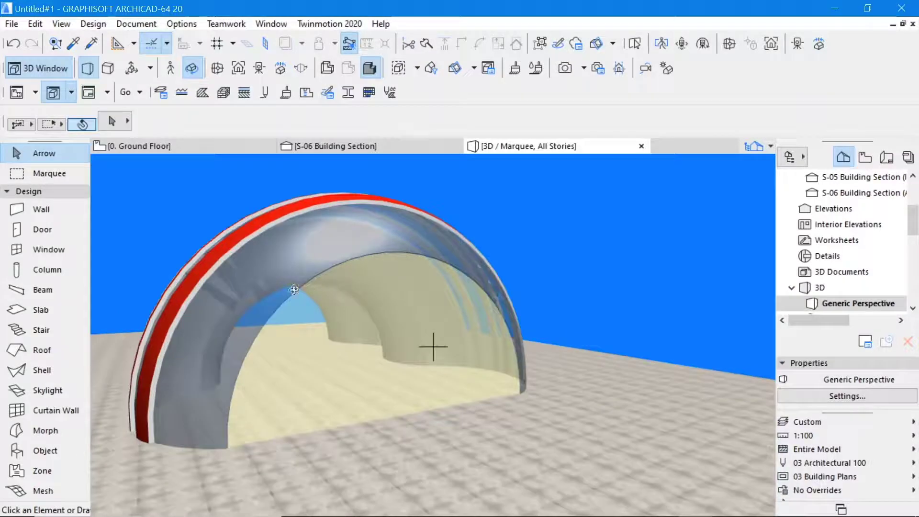
left_click(154, 145)
- Draw a rectangular slab along the shell's open front edge and adjust its corner
scroll(391, 369, "up", 2)
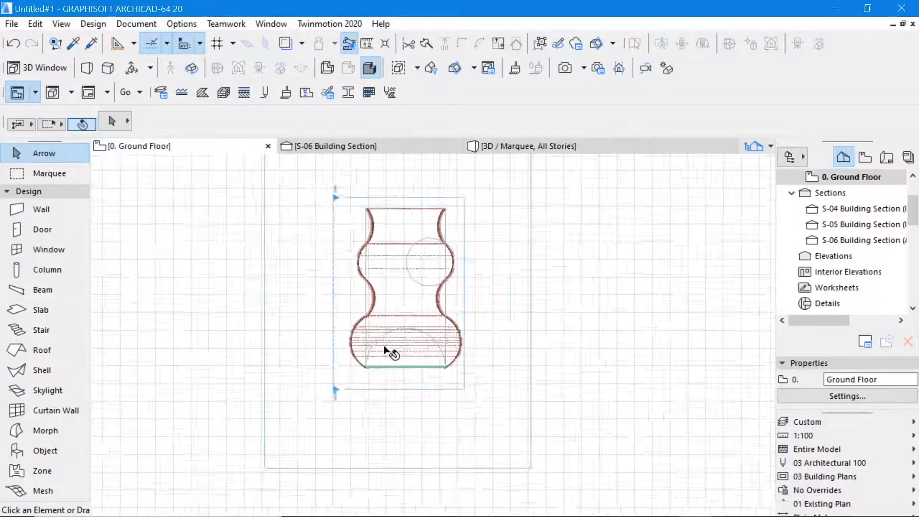
scroll(384, 348, "up", 2)
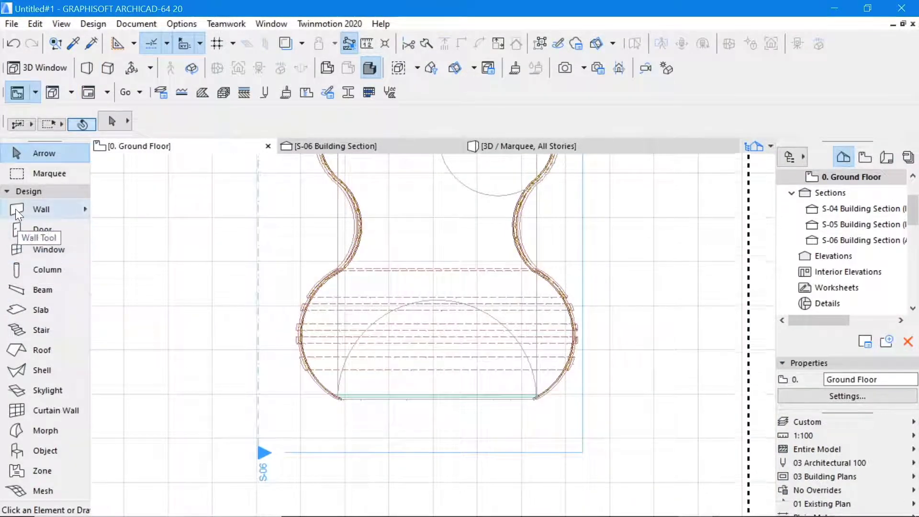
left_click(20, 309)
scroll(438, 397, "up", 2)
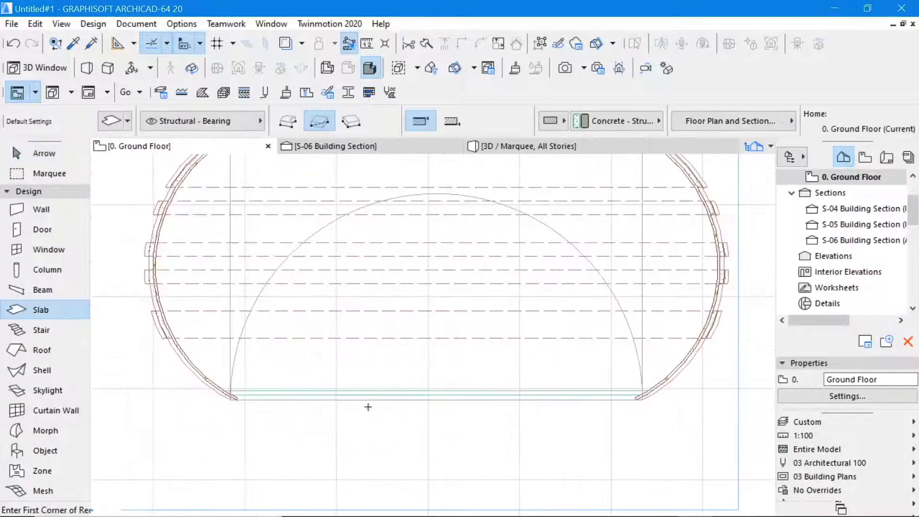
left_click(362, 413)
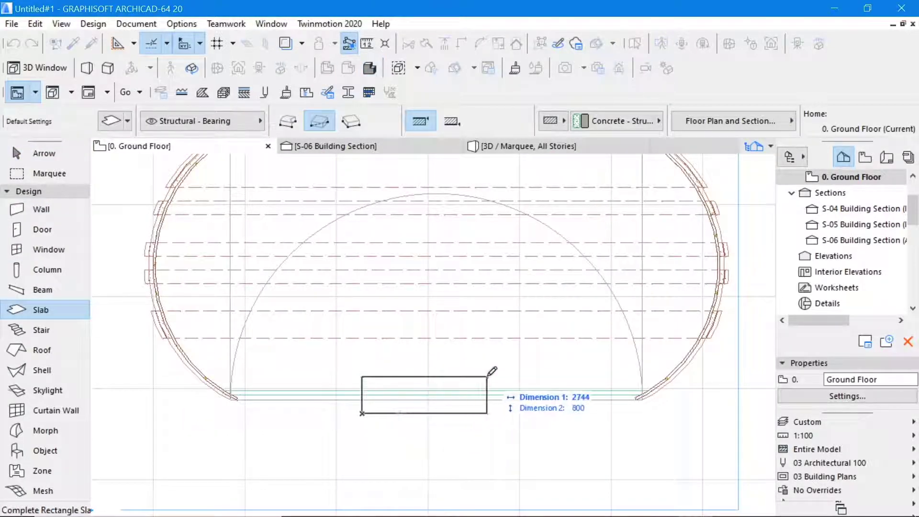
left_click(477, 378)
left_click(43, 154)
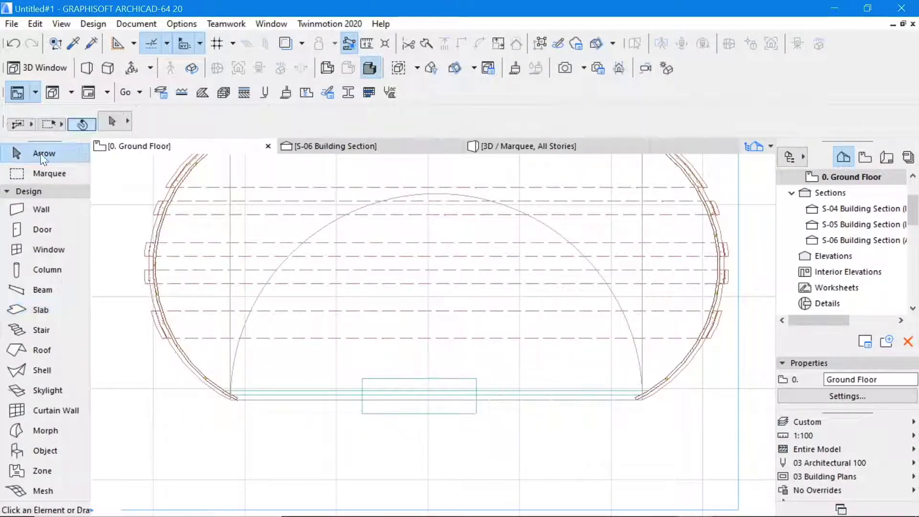
left_click_drag(476, 413, 479, 410)
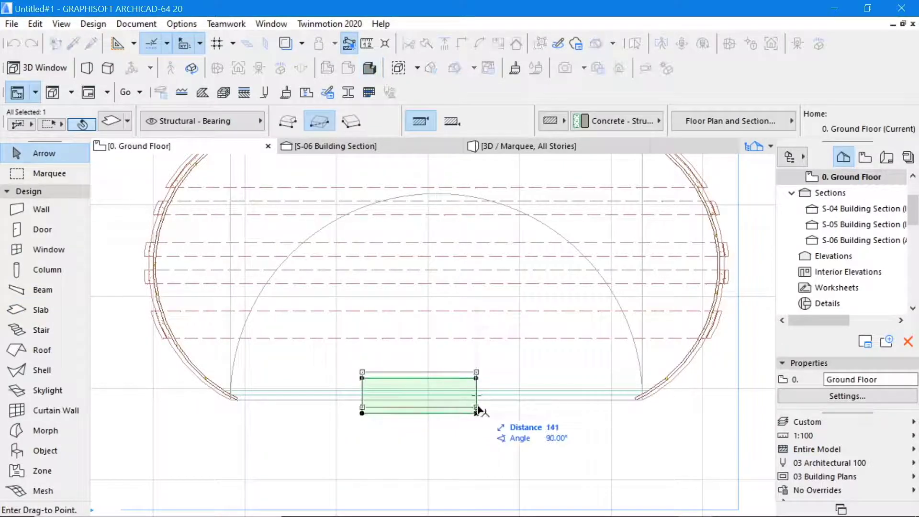
left_click(481, 404)
scroll(527, 400, "down", 5)
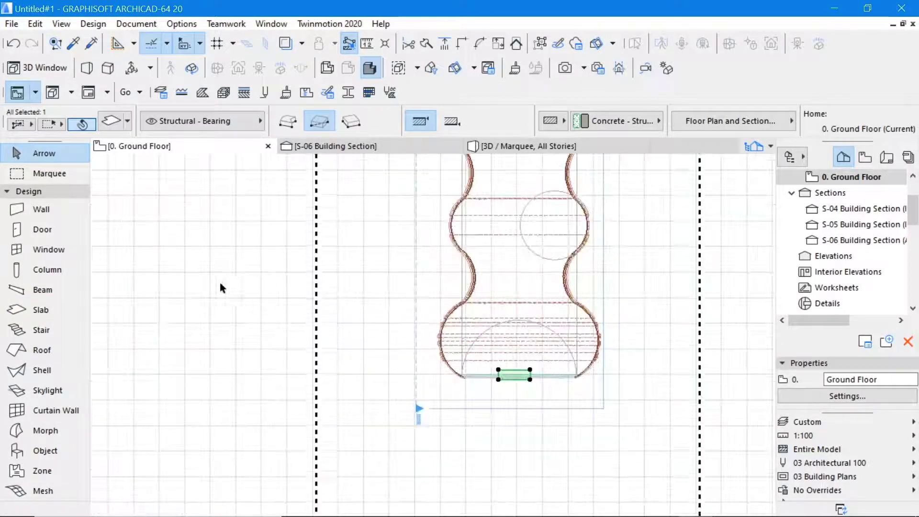
- Show the whole model in 3D to check the new slab, then return to Ground Floor
right_click(206, 277)
left_click(165, 287)
right_click(165, 287)
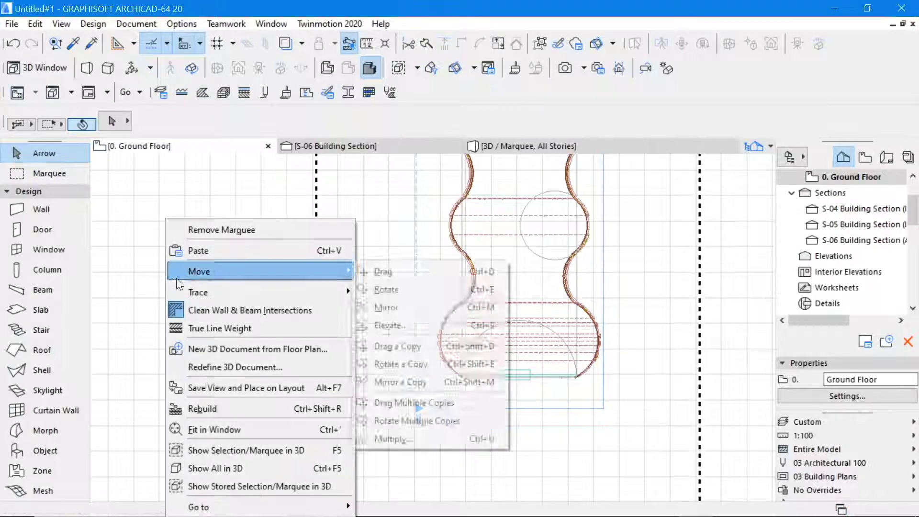
left_click(213, 464)
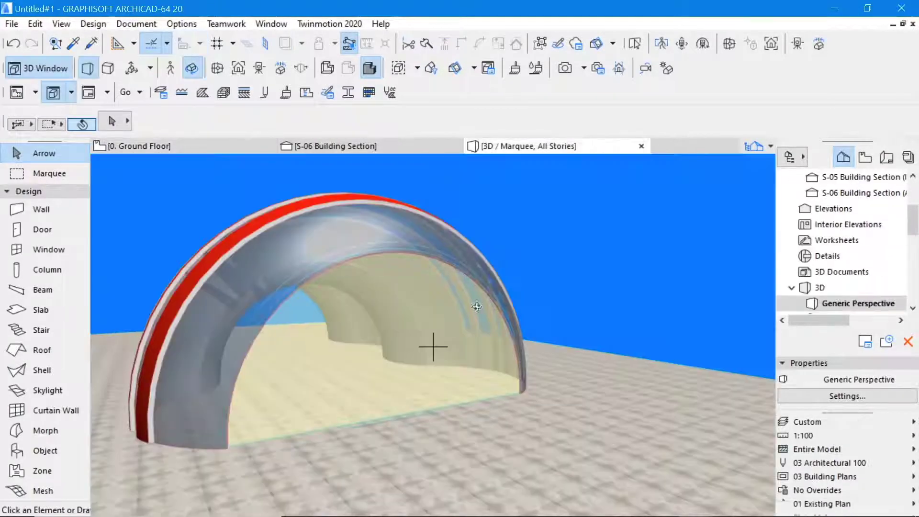
scroll(460, 293, "down", 3)
left_click_drag(460, 292, 420, 383)
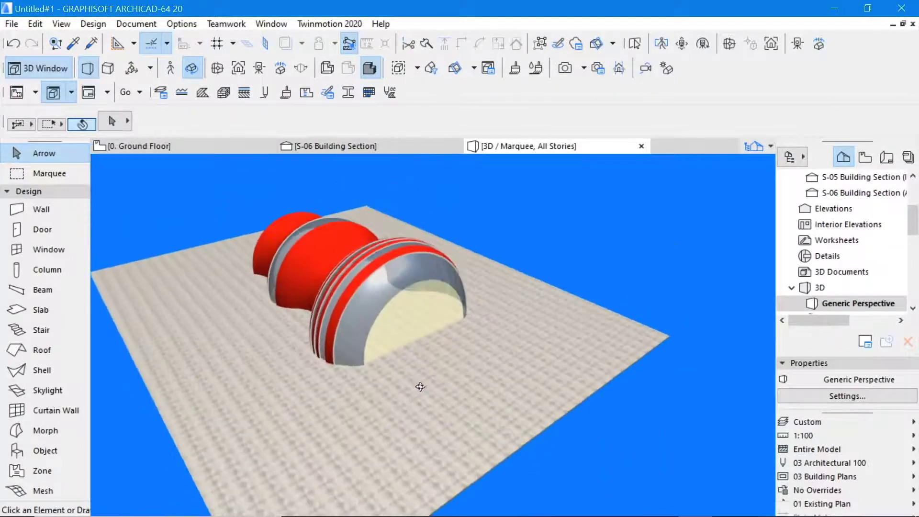
left_click(133, 145)
- Raise the new slab's thickness well beyond 150 in the Info Box
scroll(529, 378, "up", 5)
left_click(529, 351)
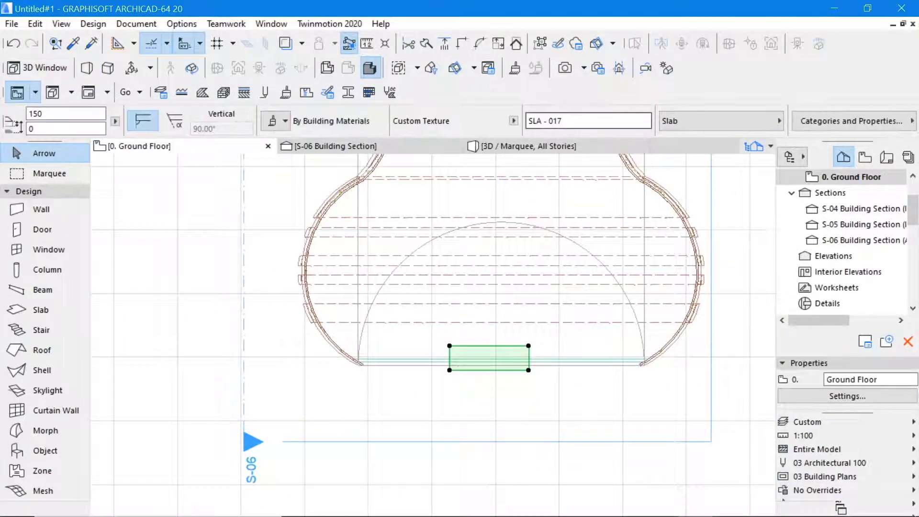
left_click(686, 114)
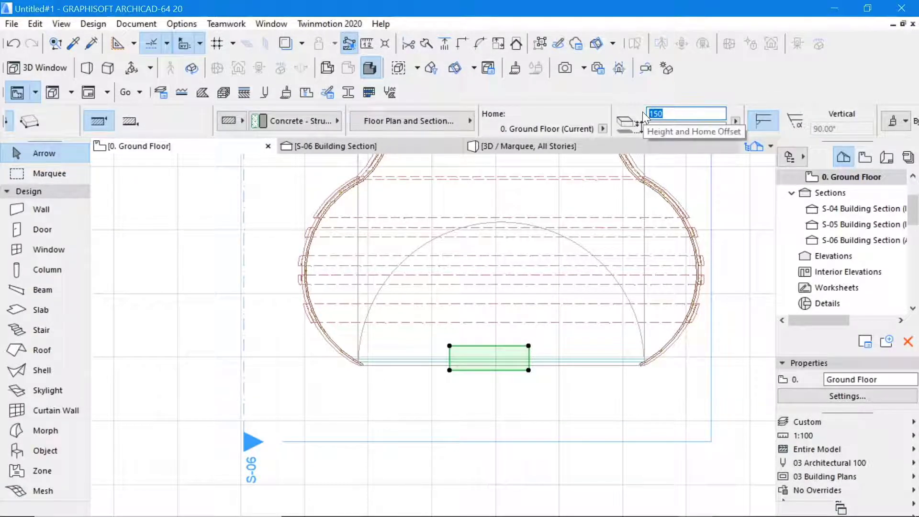
type("2400")
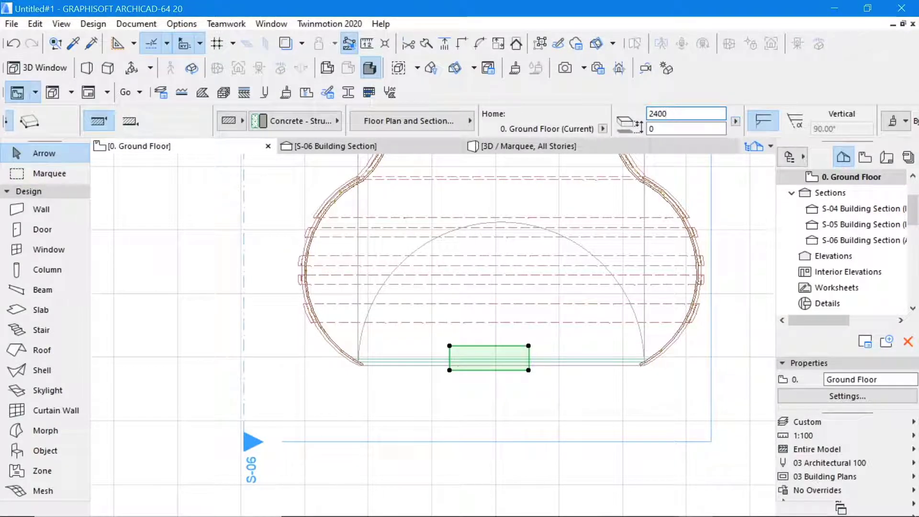
type("3000")
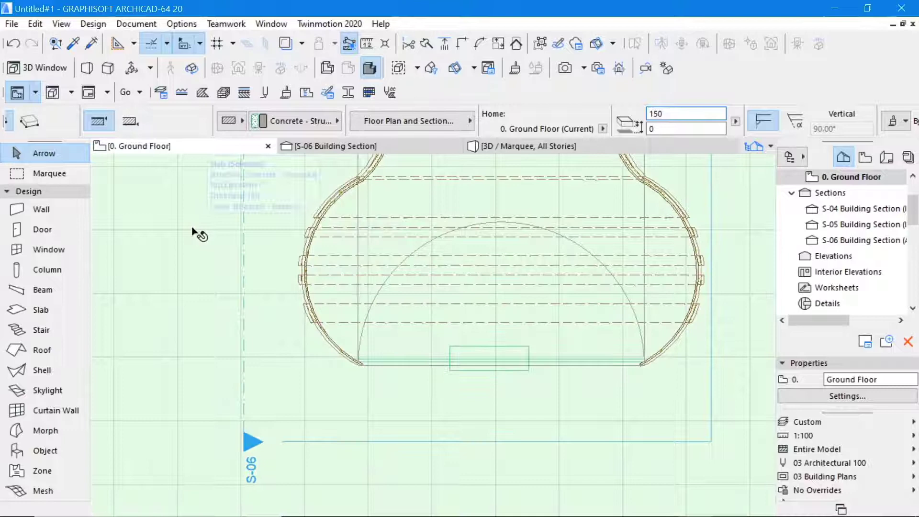
scroll(318, 294, "down", 5)
- Show the marquee area in 3D and lift the thick slab 3000 into the doorway
right_click(551, 262)
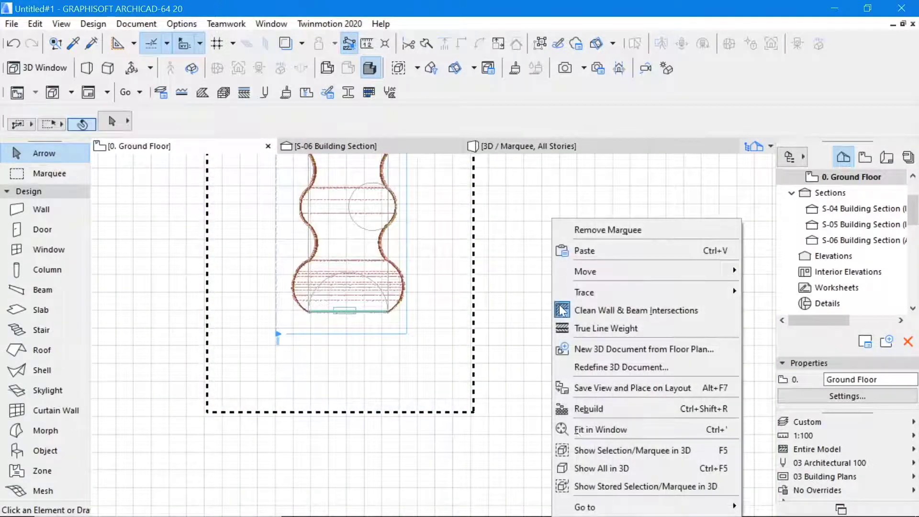
left_click(618, 449)
left_click_drag(396, 312, 439, 231)
left_click(637, 44)
scroll(412, 354, "up", 3)
left_click(406, 369)
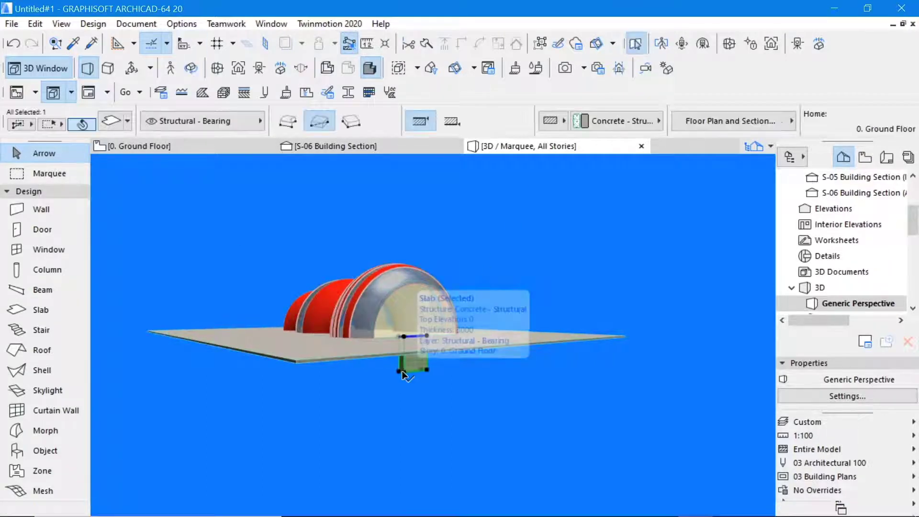
left_click(401, 371)
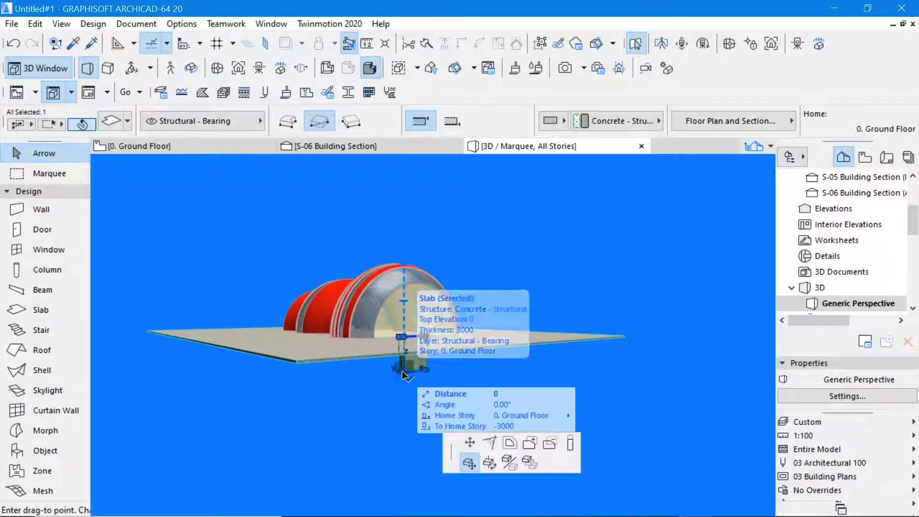
left_click(404, 338)
left_click(509, 269)
- Walk through the model in first person to inspect the entrance slab, then select it
left_click(191, 68)
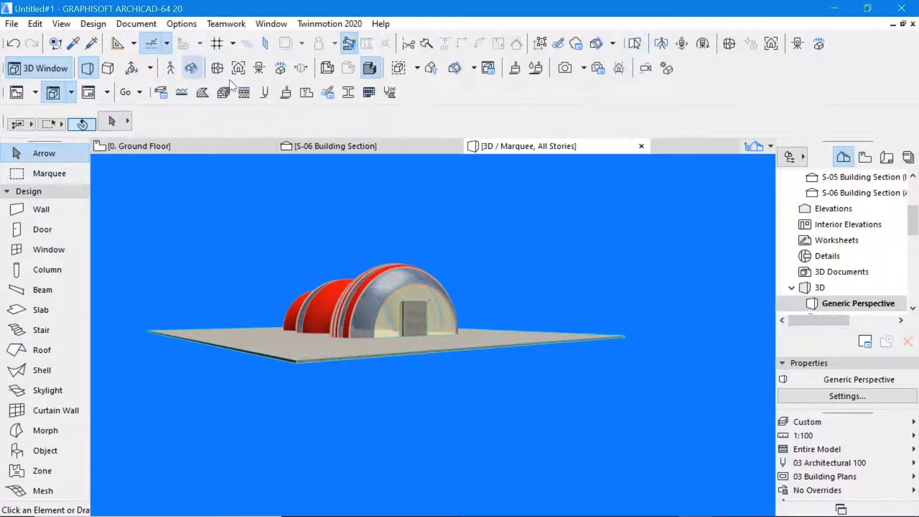
key("Page_Up")
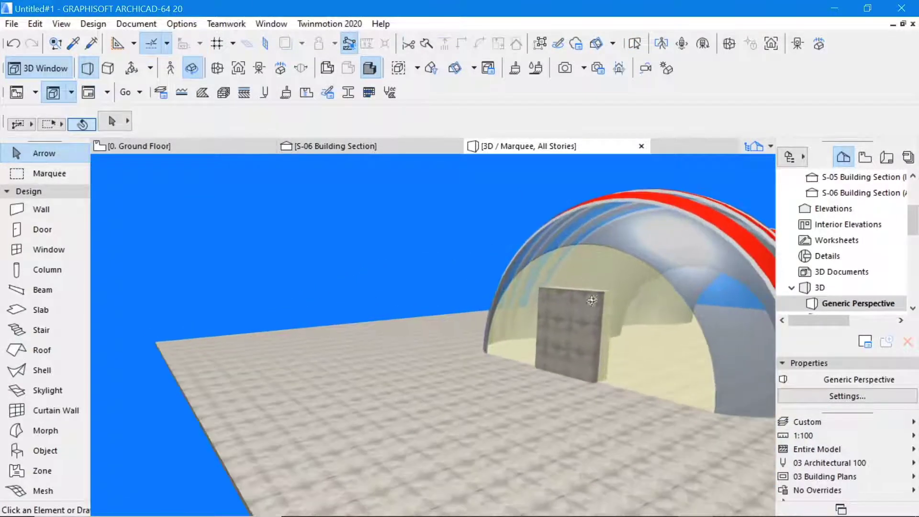
key("Up")
key("Page_Down")
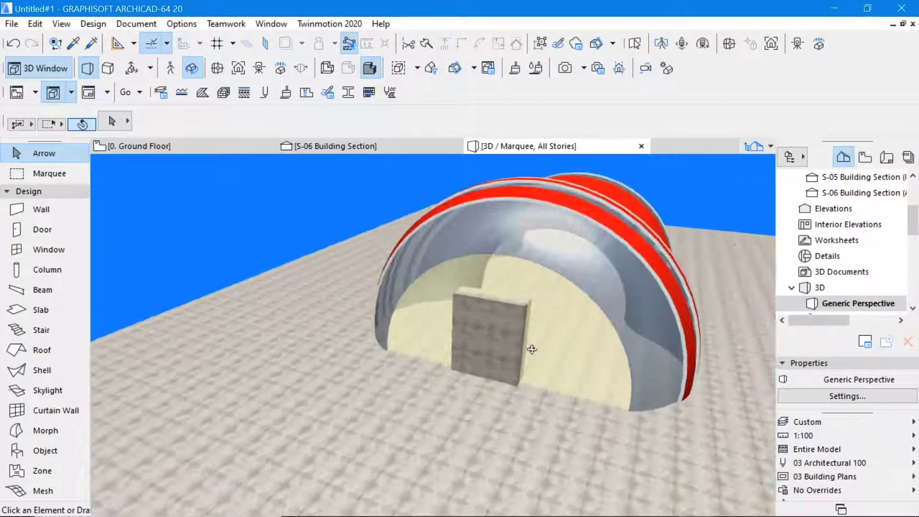
key("Escape")
left_click(417, 269)
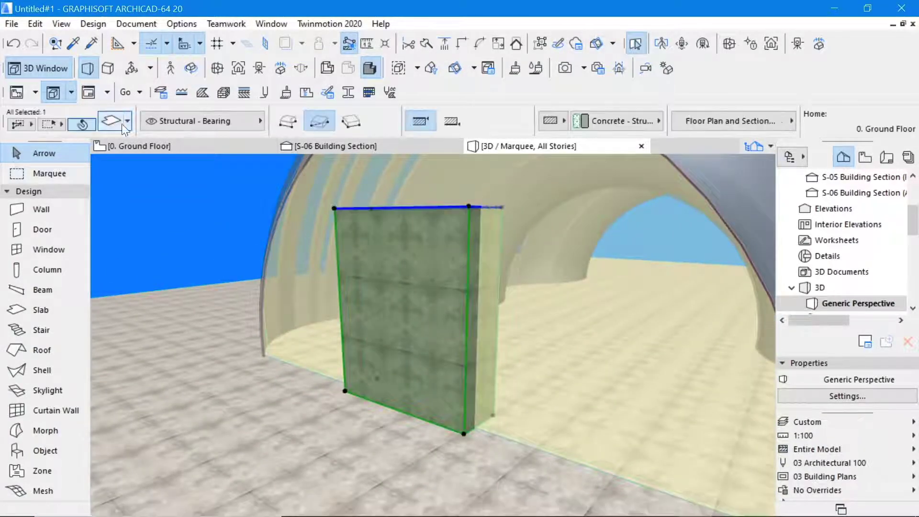
- Override the slab's top, edge and bottom surfaces with linked Paint - Titanium White, then reselect it
double_click(379, 300)
left_click(99, 320)
left_click(99, 339)
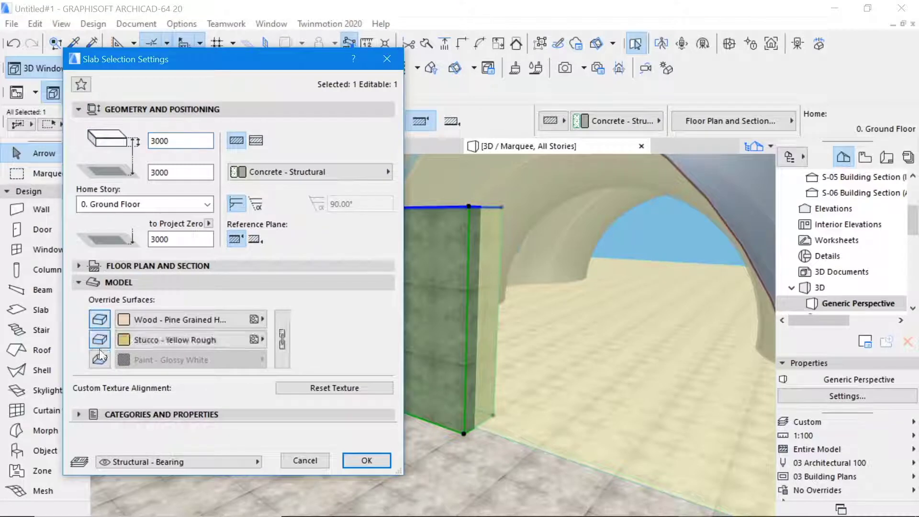
left_click(99, 359)
left_click(159, 320)
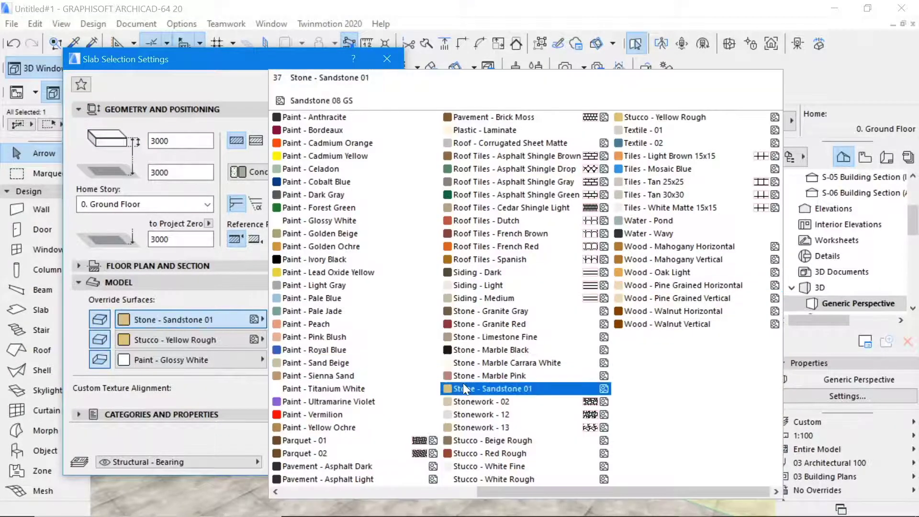
left_click(360, 388)
left_click(285, 353)
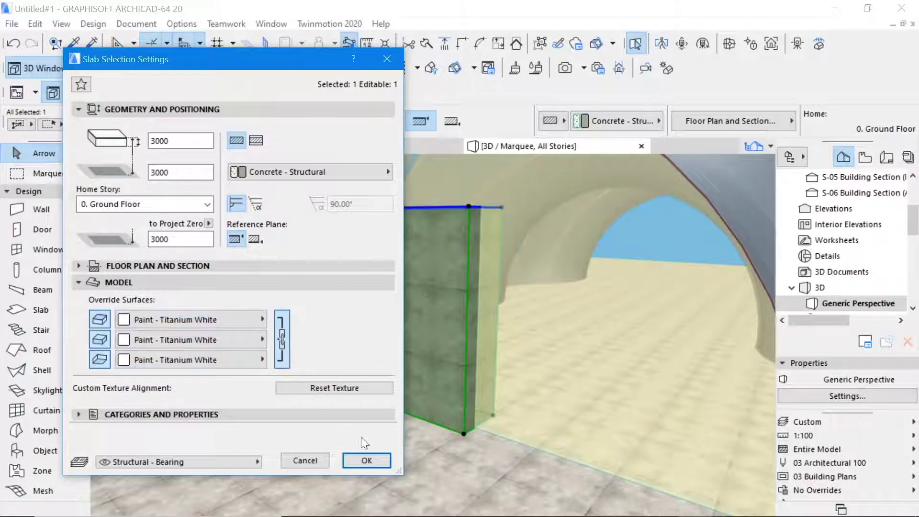
left_click(366, 460)
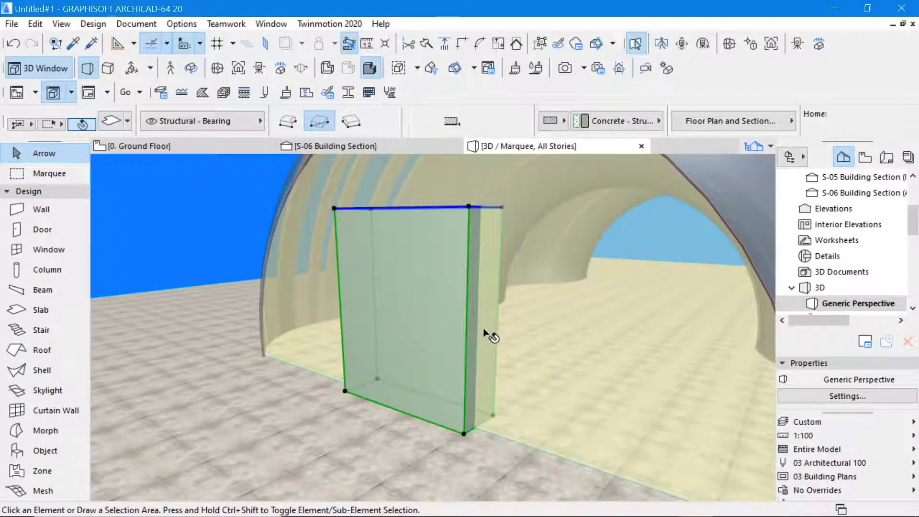
key("Escape")
left_click(438, 305)
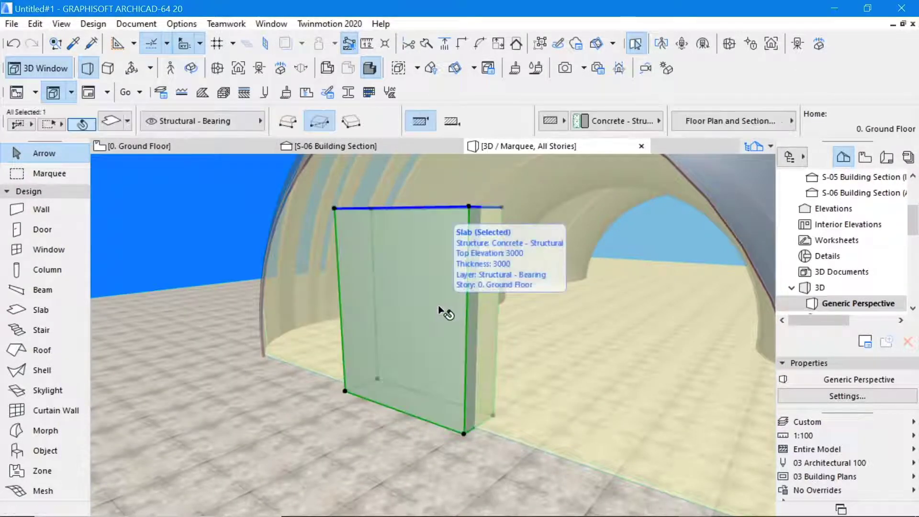
- Drag a copy of the white slab, using its bottom corner as the start point
right_click(438, 305)
mouse_move(553, 290)
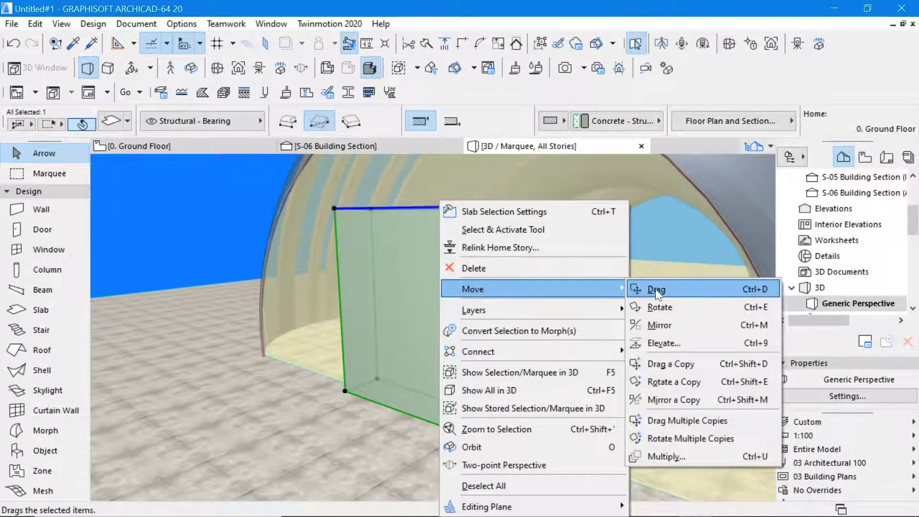
left_click(666, 362)
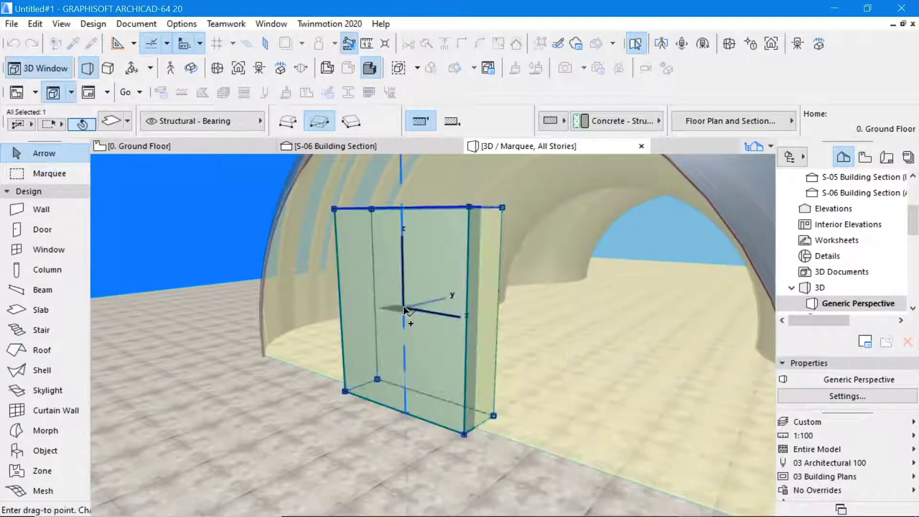
left_click(404, 308)
left_click(461, 430)
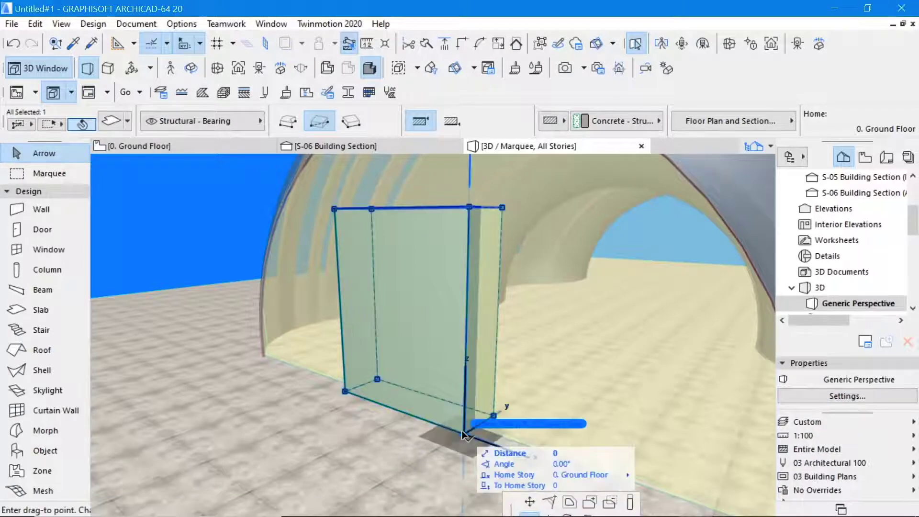
- Set the slab thickness to 150
left_click(647, 178)
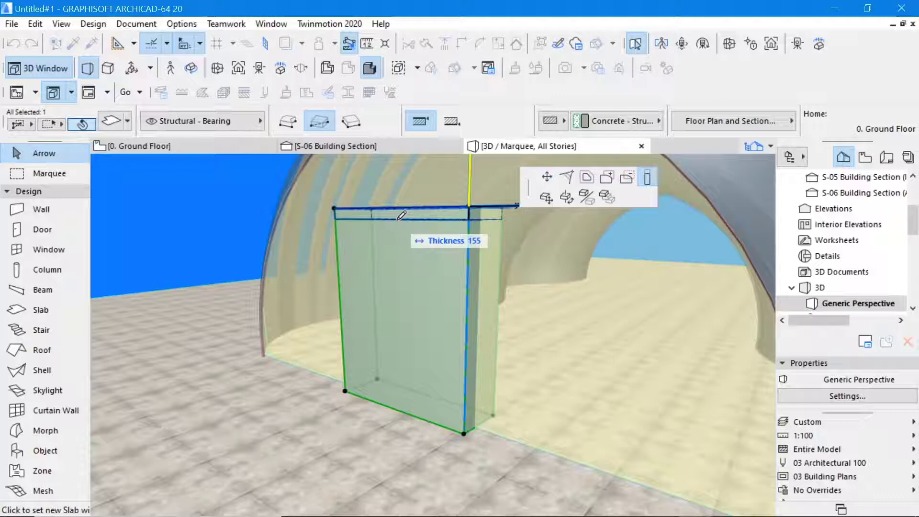
type("1")
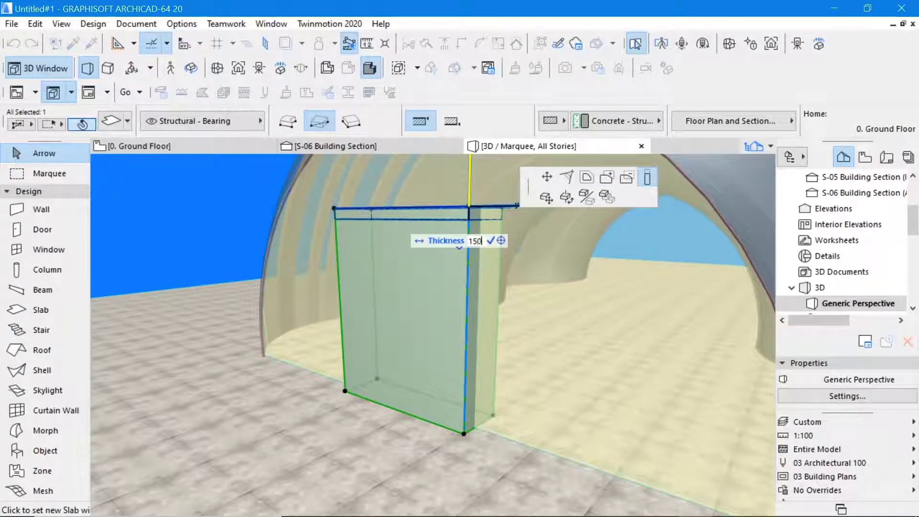
type("50")
key("Return")
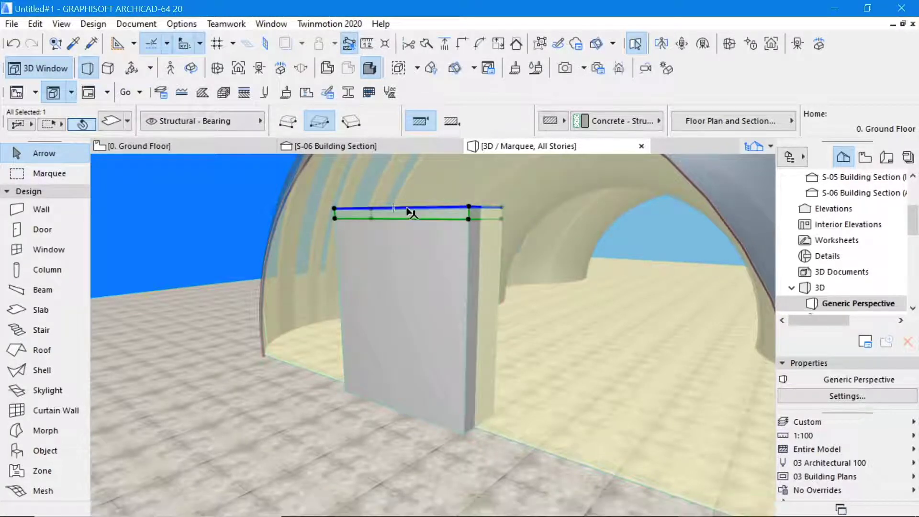
- Offset the slab's top edge further left toward the dome wall
left_click(481, 208)
left_click(481, 209)
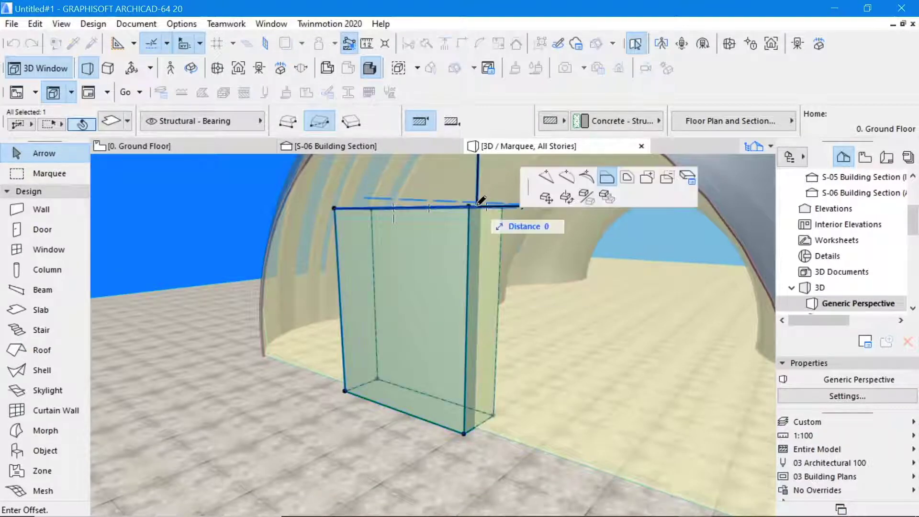
left_click(344, 206)
scroll(341, 205, "up", 5)
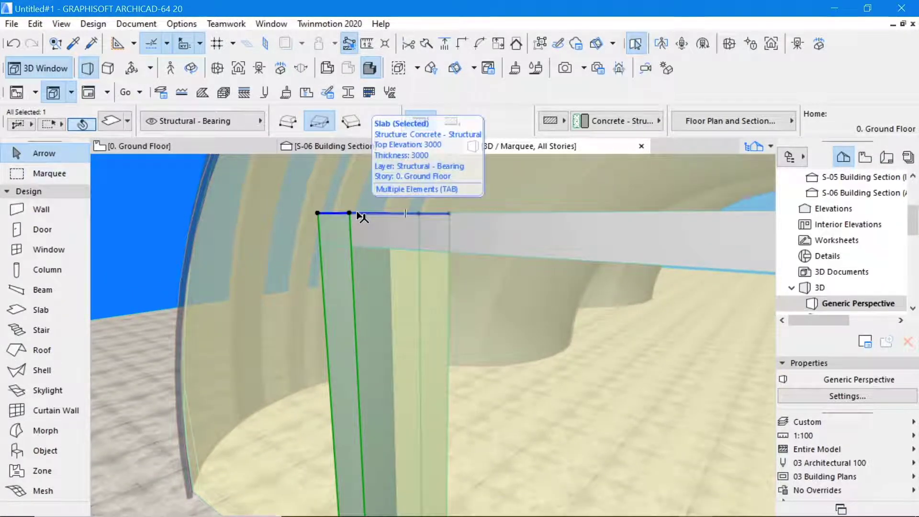
- Raise the upright slab's top edge to a new elevation and adjust its corner thickness
left_click(359, 213)
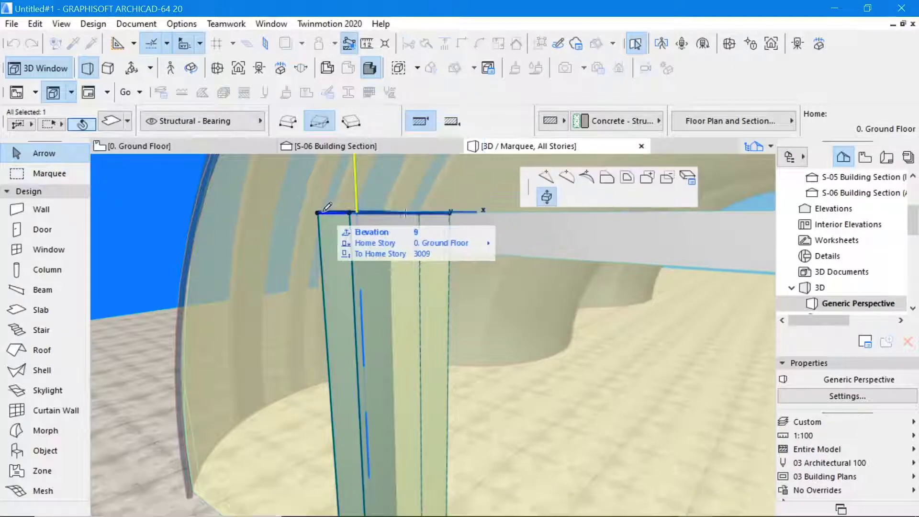
left_click(606, 181)
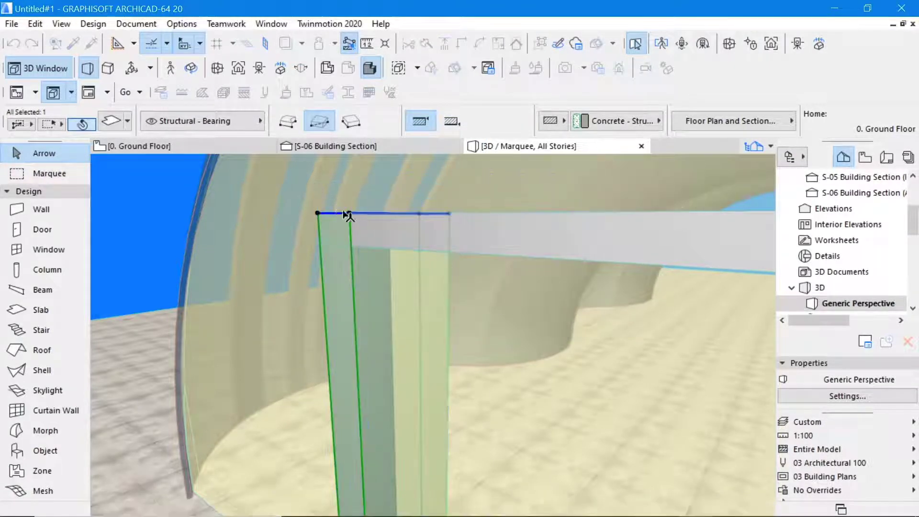
scroll(321, 203, "up", 5)
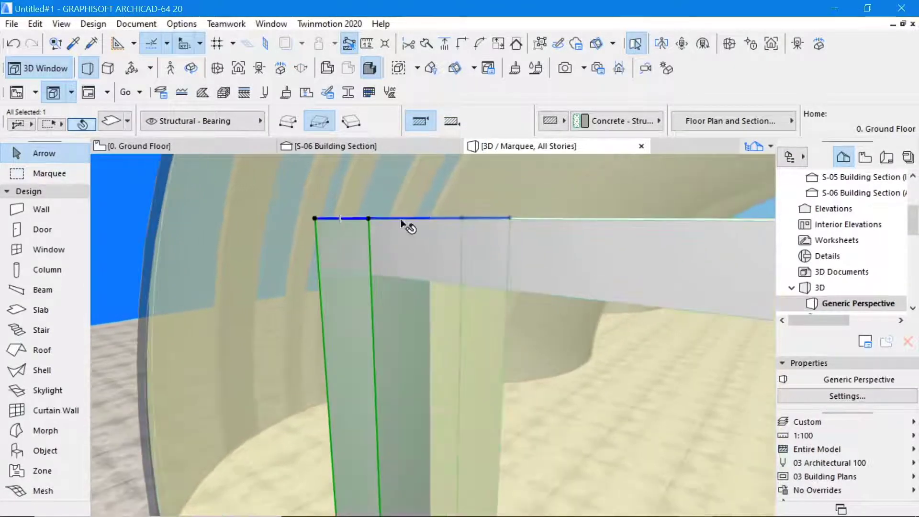
left_click(383, 218)
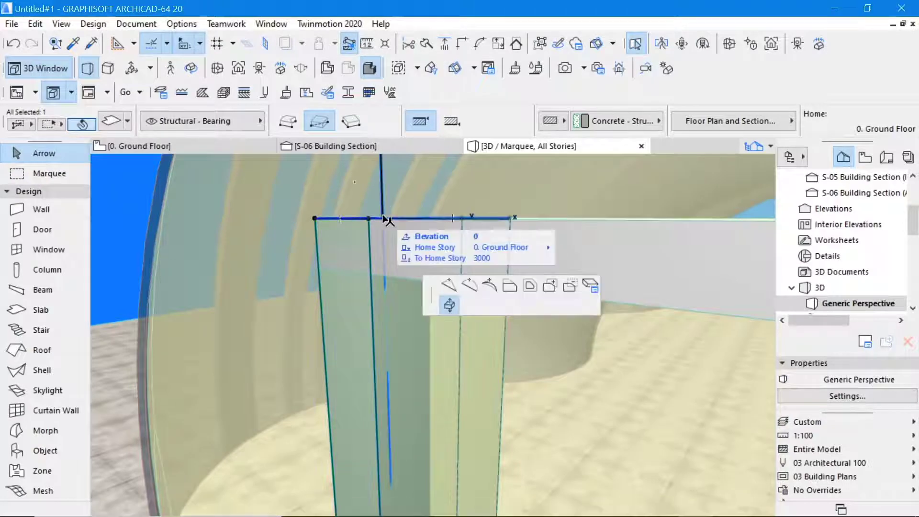
left_click(335, 213)
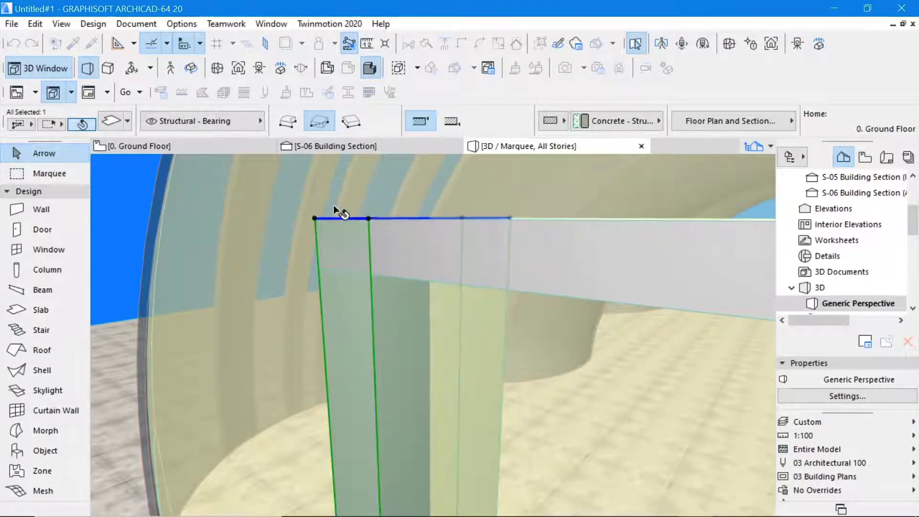
left_click(370, 218)
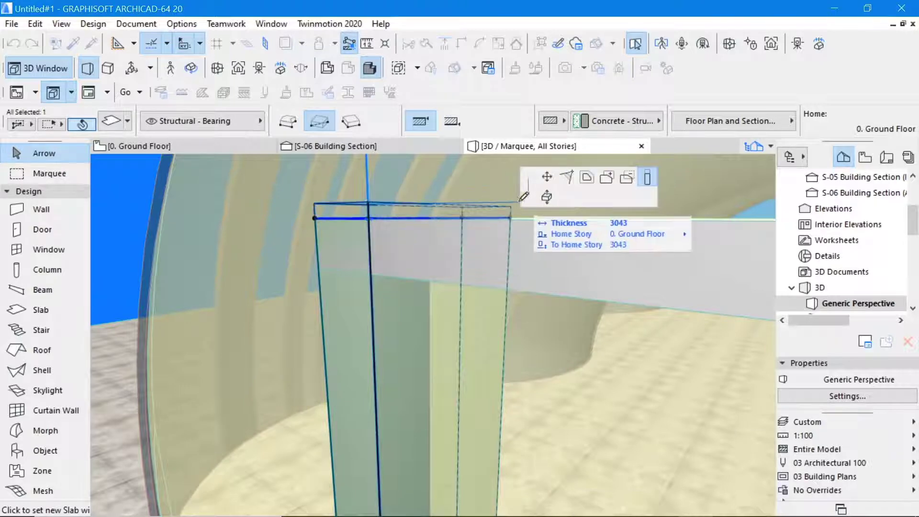
left_click(525, 201)
- Offset another slab edge to the corner, set thickness 2850, and deselect the slab
left_click(190, 68)
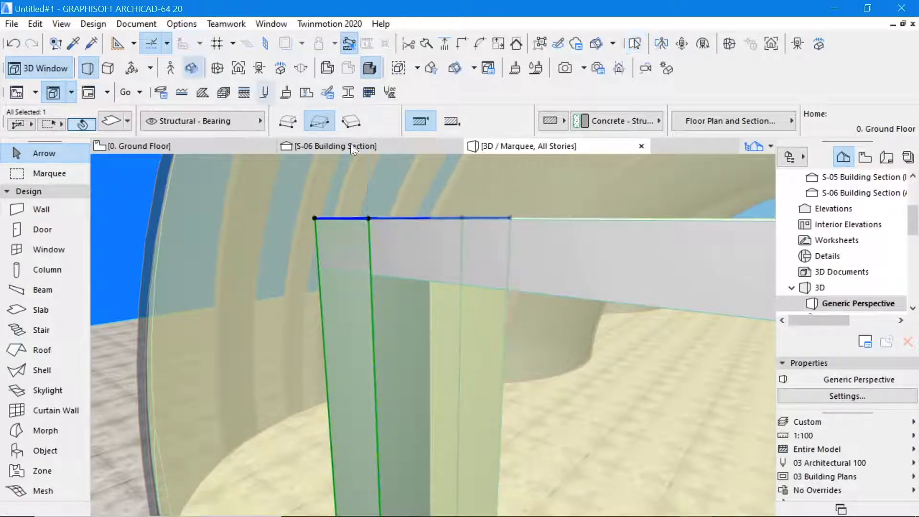
left_click_drag(543, 222, 526, 247)
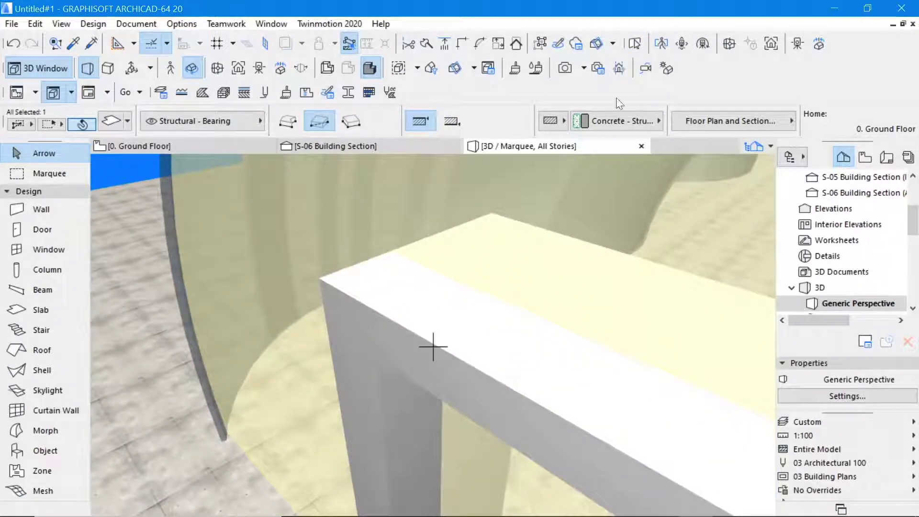
left_click(636, 41)
left_click(405, 293)
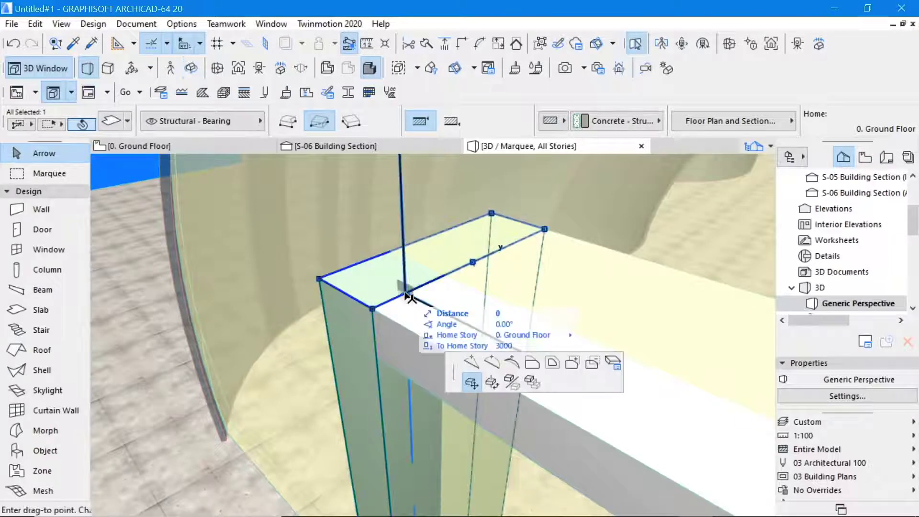
left_click(608, 179)
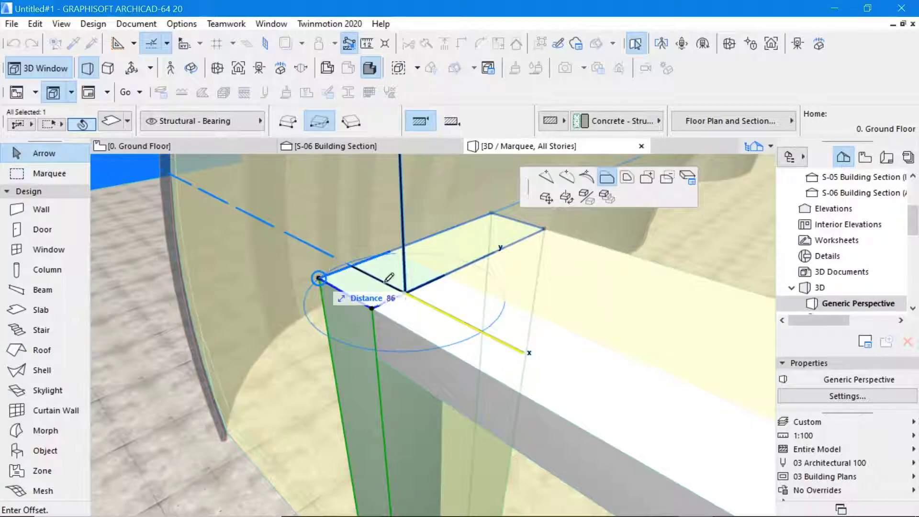
left_click(385, 283)
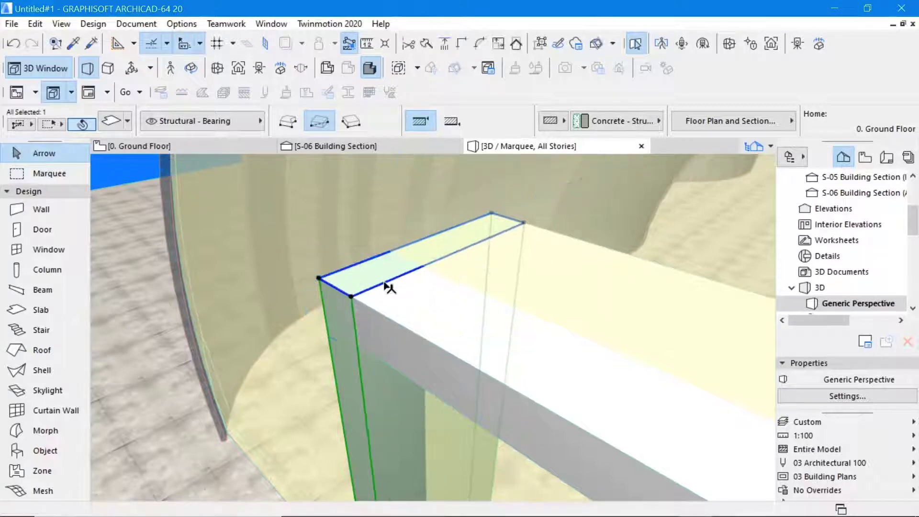
left_click(352, 298)
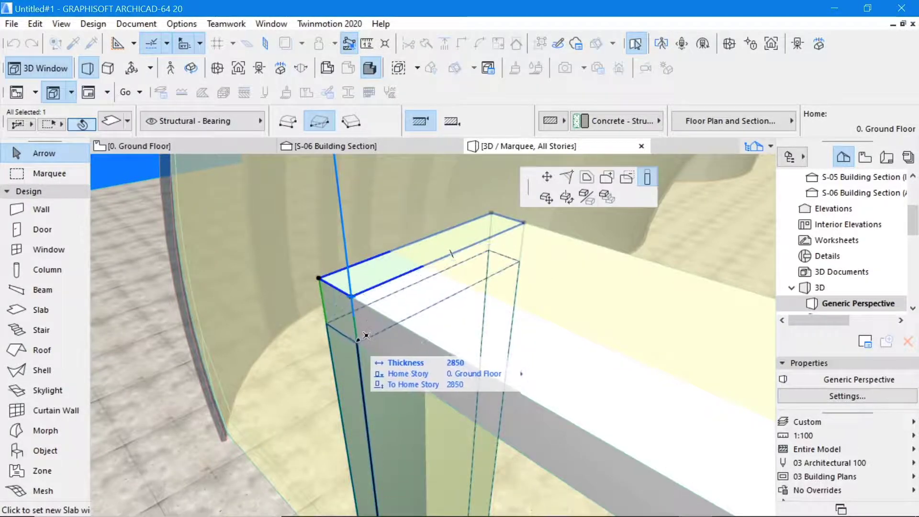
left_click(367, 336)
key("Escape")
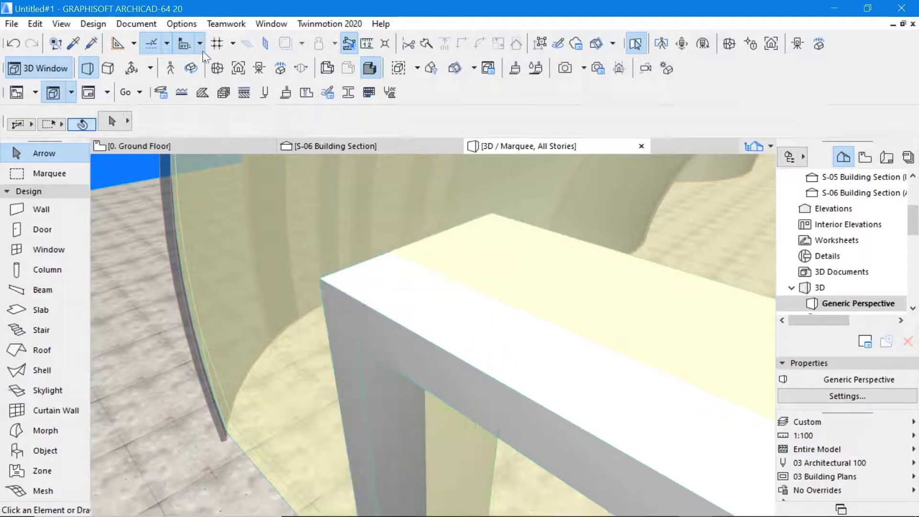
- Orbit and zoom out to view the striped domes and the white entrance frame from outside
left_click(191, 68)
left_click_drag(335, 201, 478, 291)
scroll(400, 271, "down", 5)
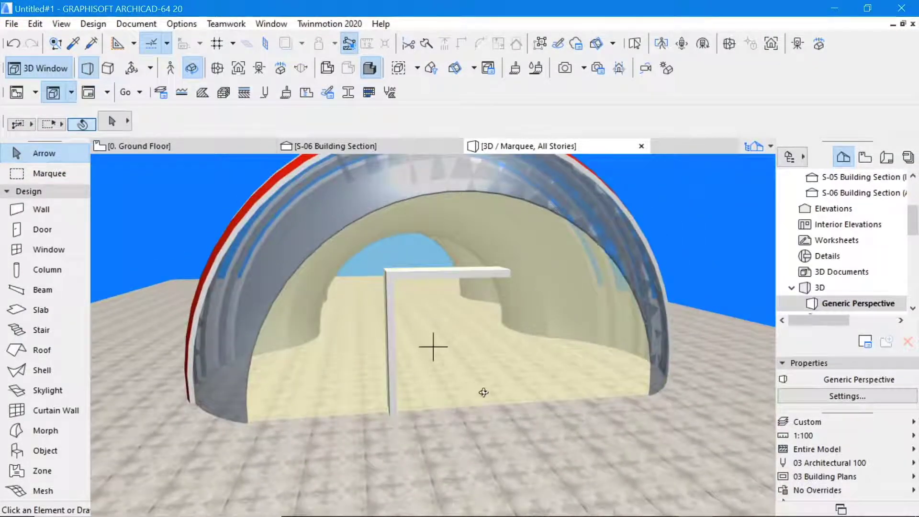
left_click_drag(493, 318, 492, 366)
scroll(377, 366, "down", 3)
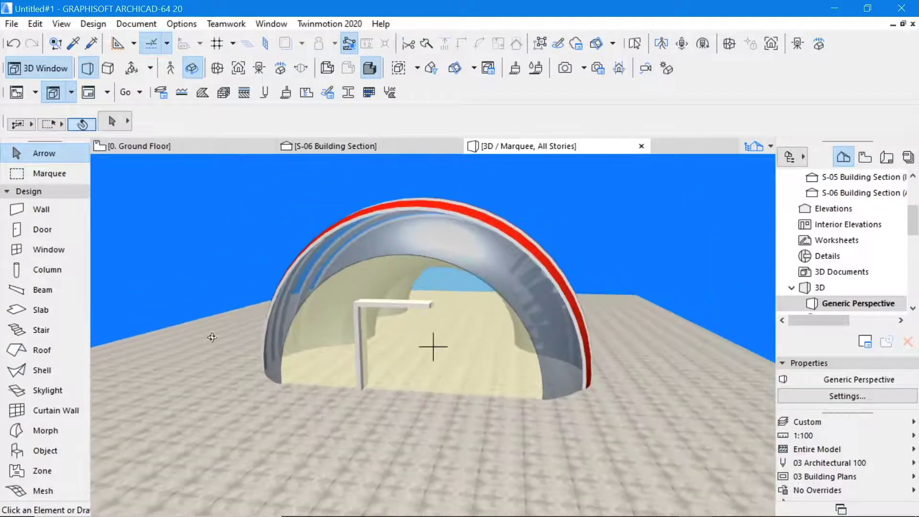
left_click_drag(217, 337, 287, 335)
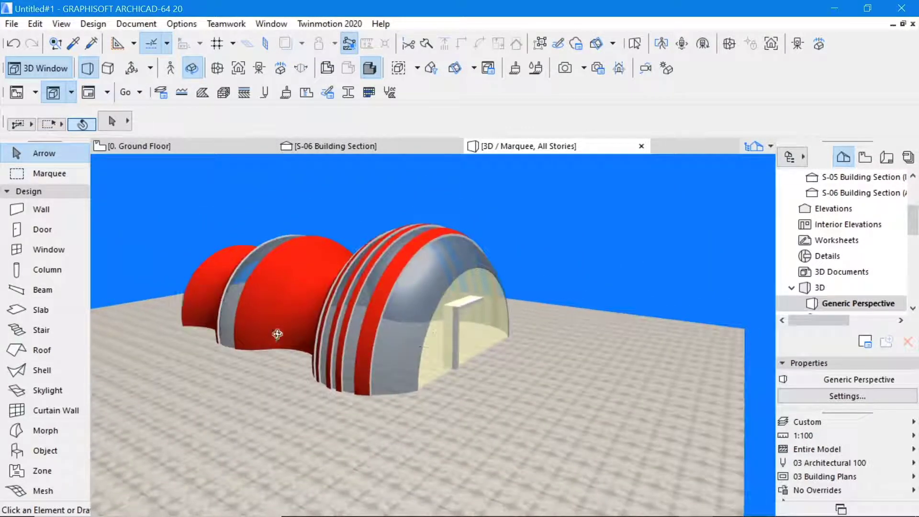
scroll(199, 312, "up", 5)
scroll(398, 349, "down", 2)
left_click_drag(398, 349, 448, 351)
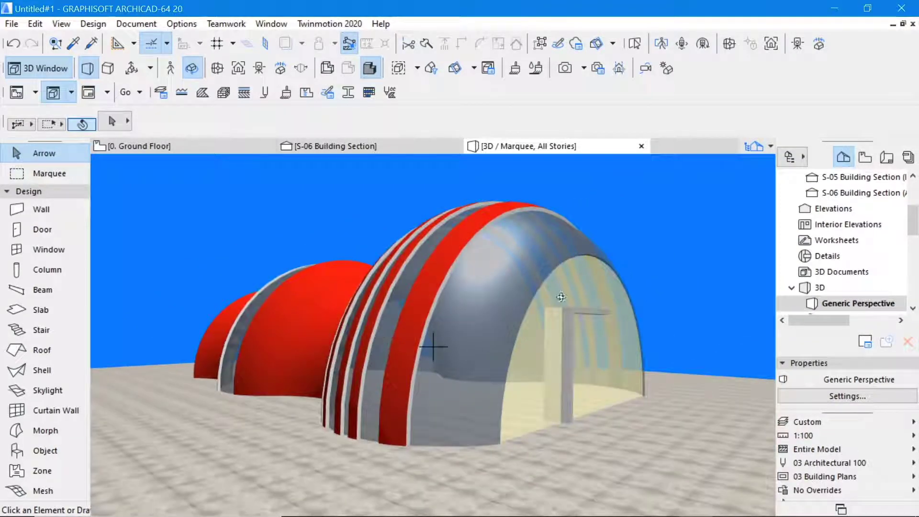
left_click_drag(561, 298, 605, 286)
scroll(651, 274, "up", 2)
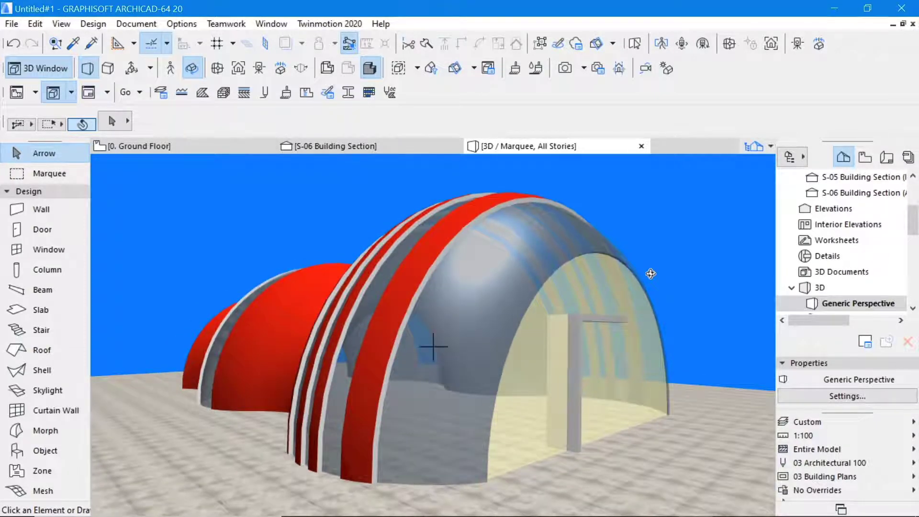